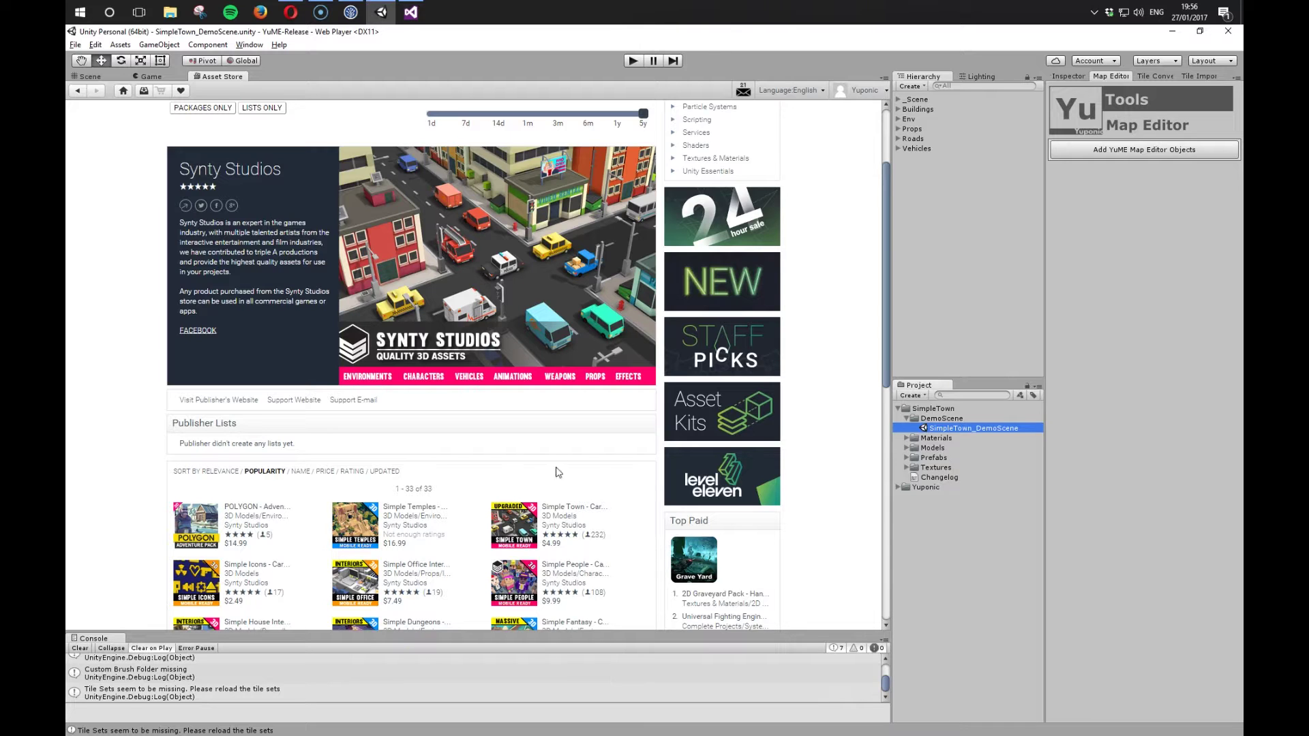
Step: Open the Simple Town - Cartoon Assets store page and enlarge the preview image showing all the pack's pieces
click(572, 508)
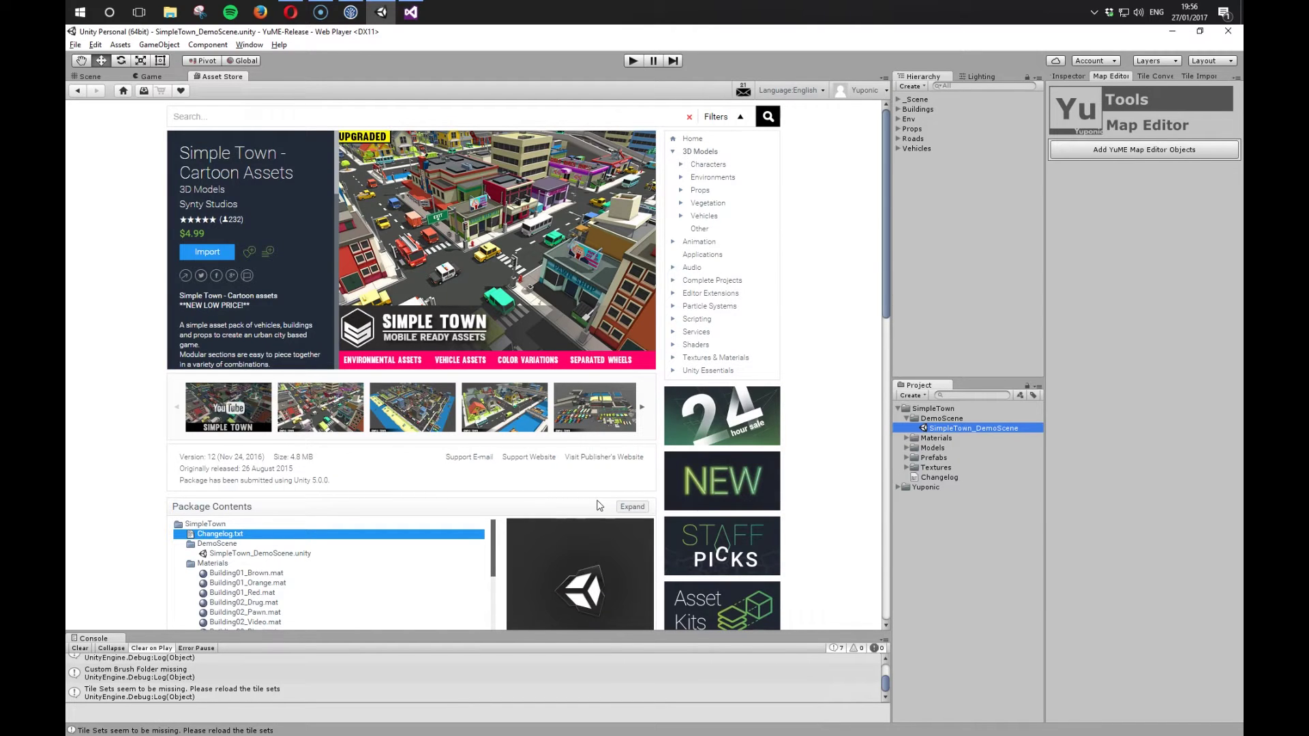
click(605, 426)
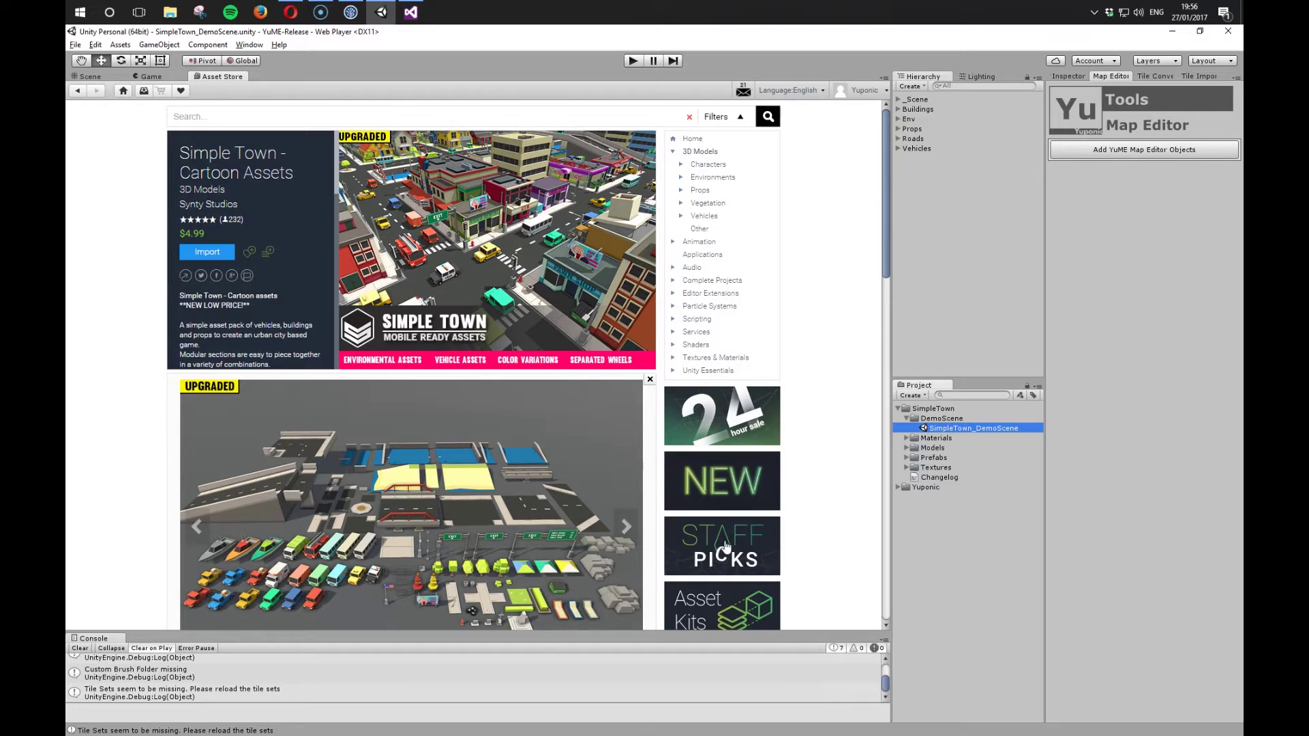
Step: Show the SimpleTown demo scene and examine the street layout up close in front of the drug store
click(96, 78)
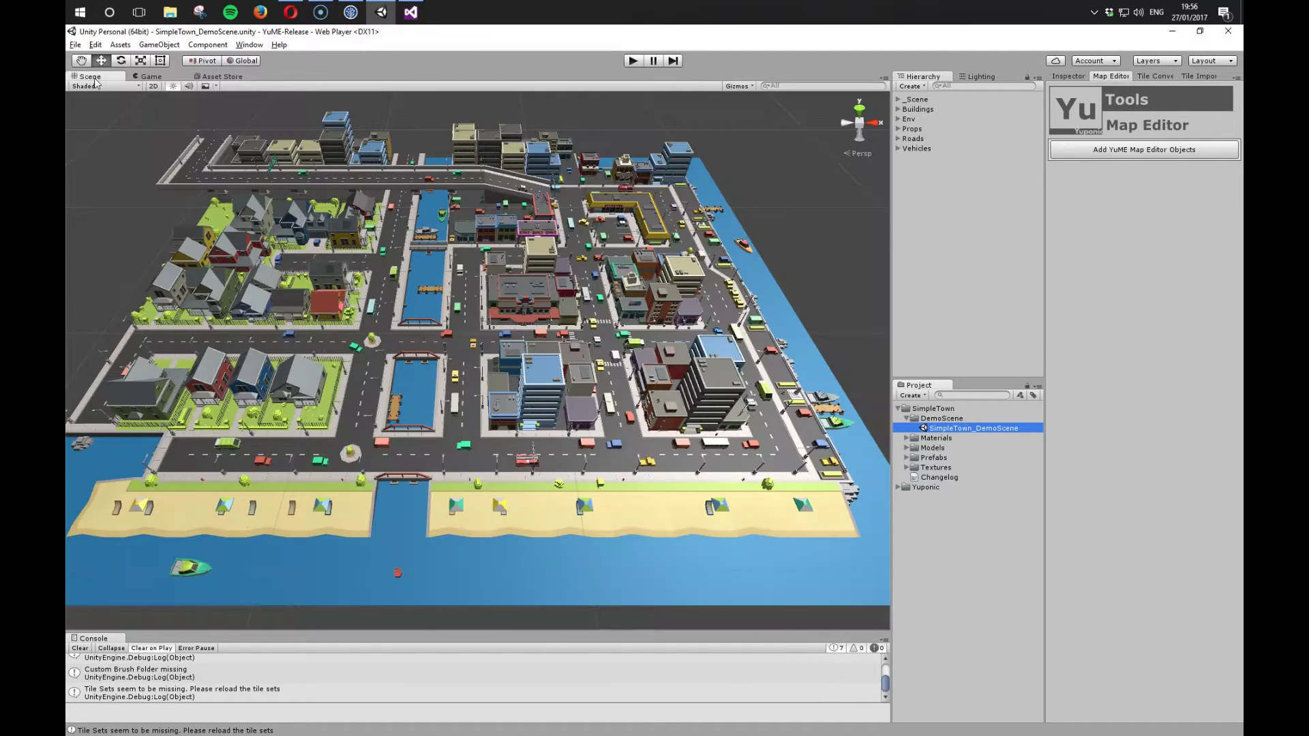
scroll(404, 376, up, 5)
alt+middle_drag(375, 389, 525, 317)
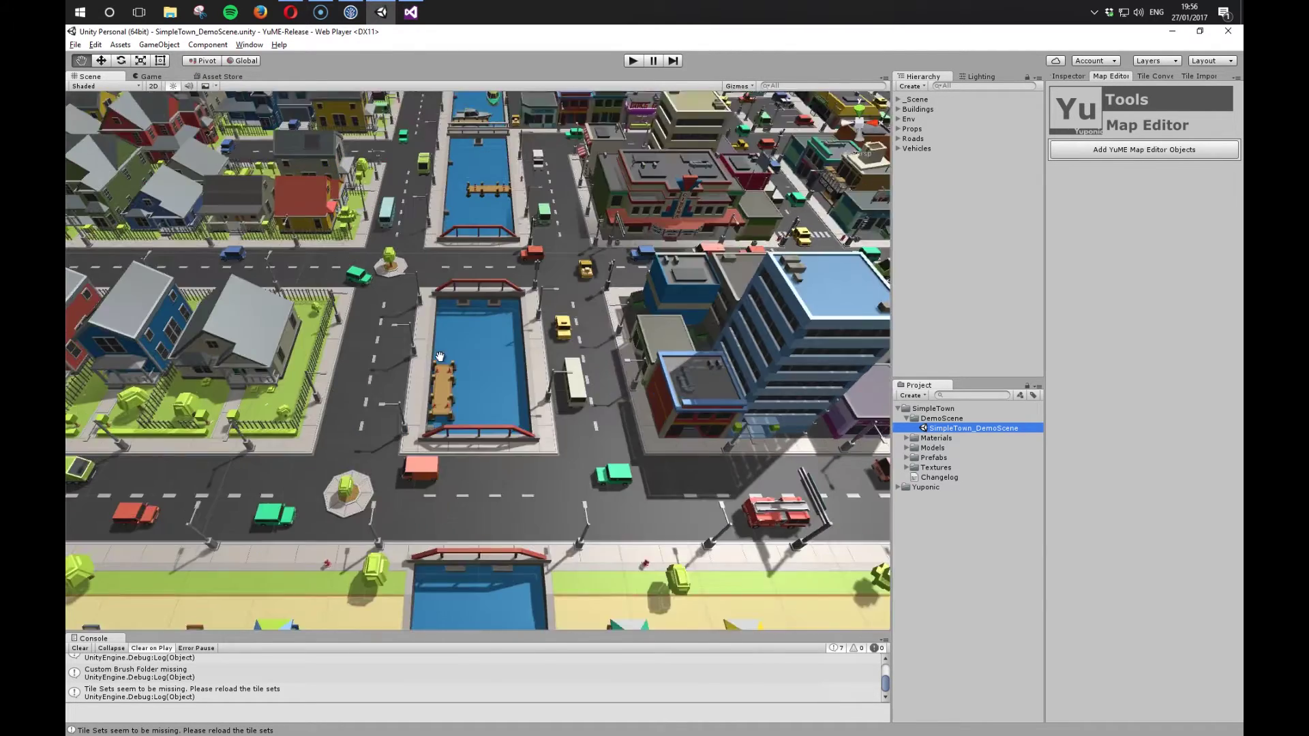
alt+scroll(443, 353, down, 5)
alt+middle_drag(774, 386, 516, 409)
alt+scroll(516, 415, up, 7)
right_drag(516, 416, 512, 398)
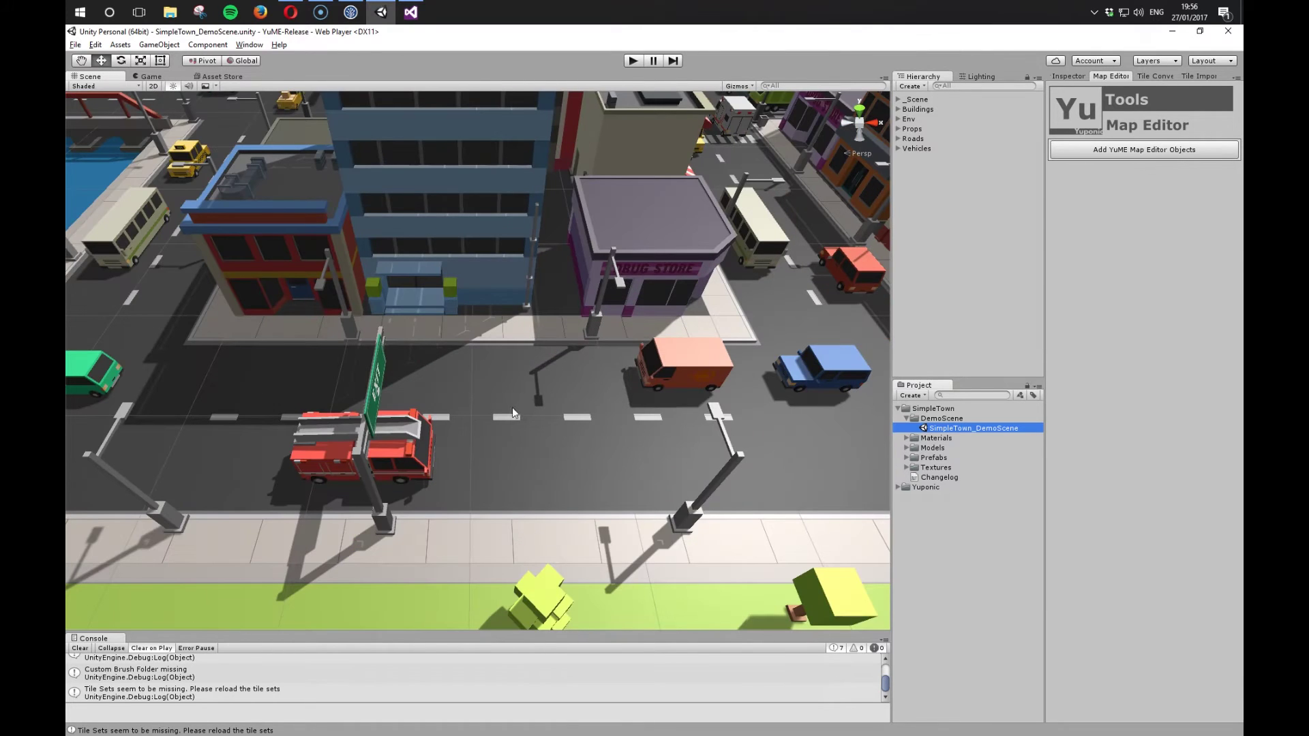
Step: Select individual road and pavement pieces along the street to examine how the town is assembled
click(511, 387)
click(514, 488)
click(556, 403)
click(580, 481)
click(625, 401)
scroll(628, 404, down, 10)
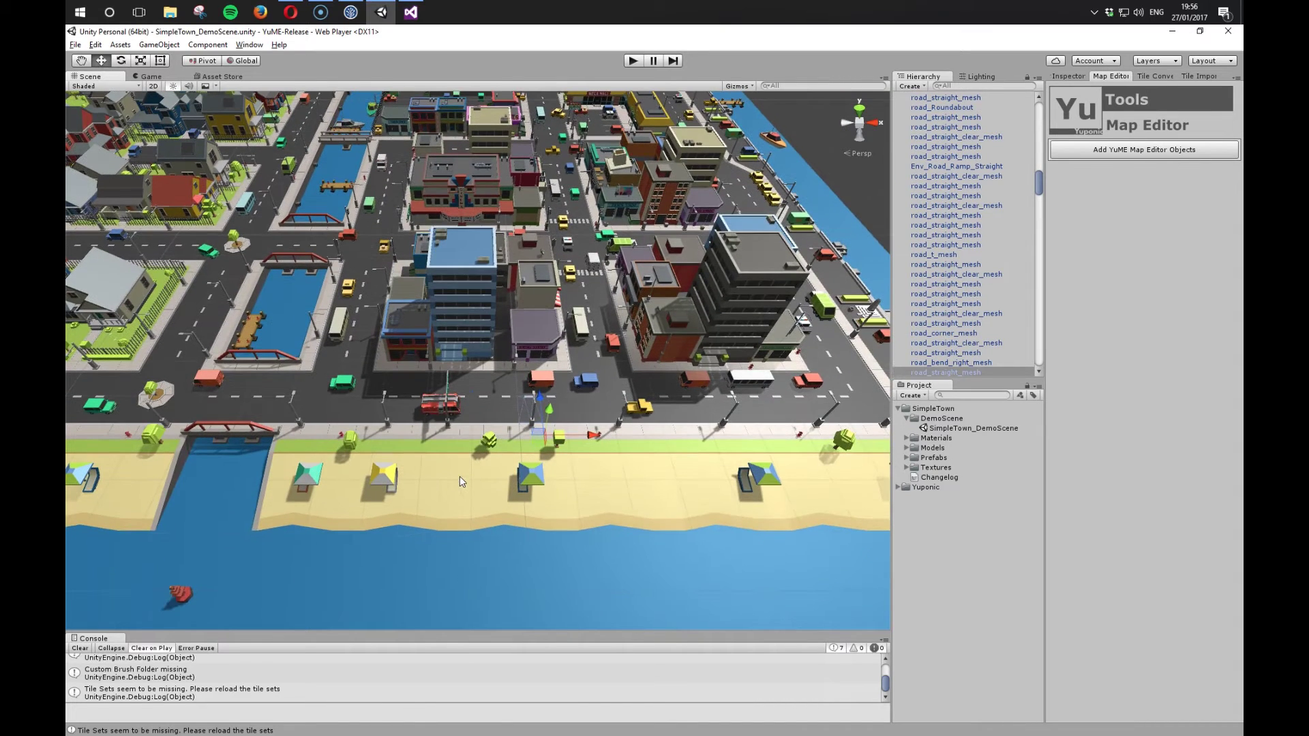
Step: Try moving a straight beach piece out towards the water, and undo the move
click(459, 476)
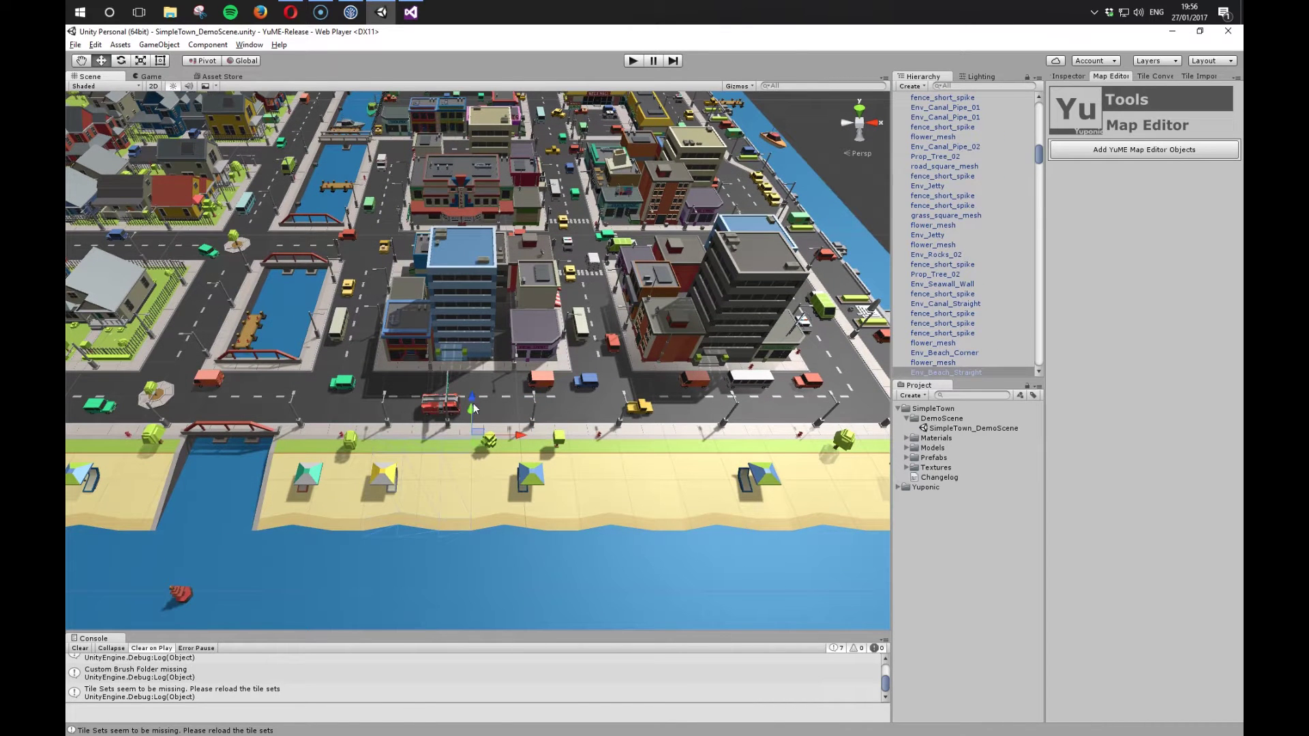
drag(475, 401, 474, 469)
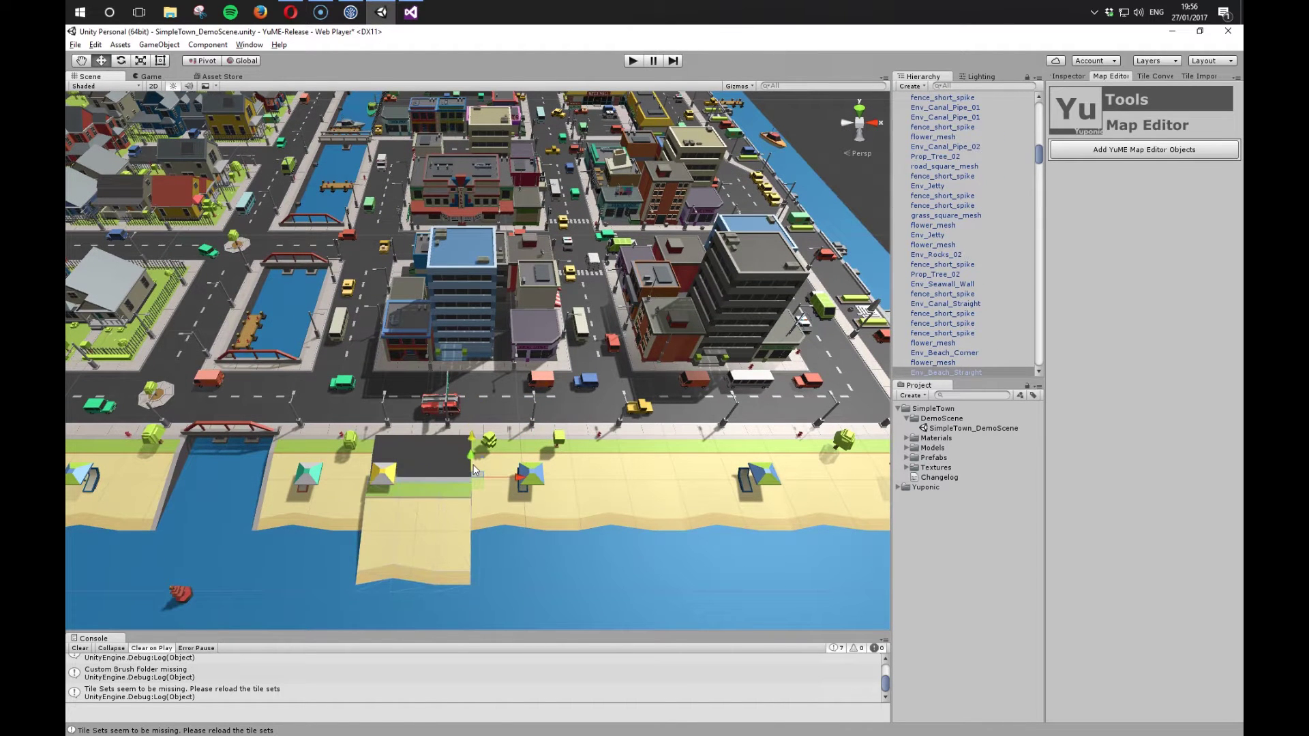
key(ctrl+z)
Step: Try moving a water tile off the shoreline, and undo the move
scroll(424, 510, down, 3)
click(407, 529)
scroll(274, 542, down, 3)
drag(109, 399, 110, 401)
middle_drag(233, 356, 247, 388)
key(ctrl+z)
Step: Try raising the grass ground piece beneath the row of houses, and undo the move
alt+scroll(265, 379, up, 12)
alt+scroll(265, 380, up, 10)
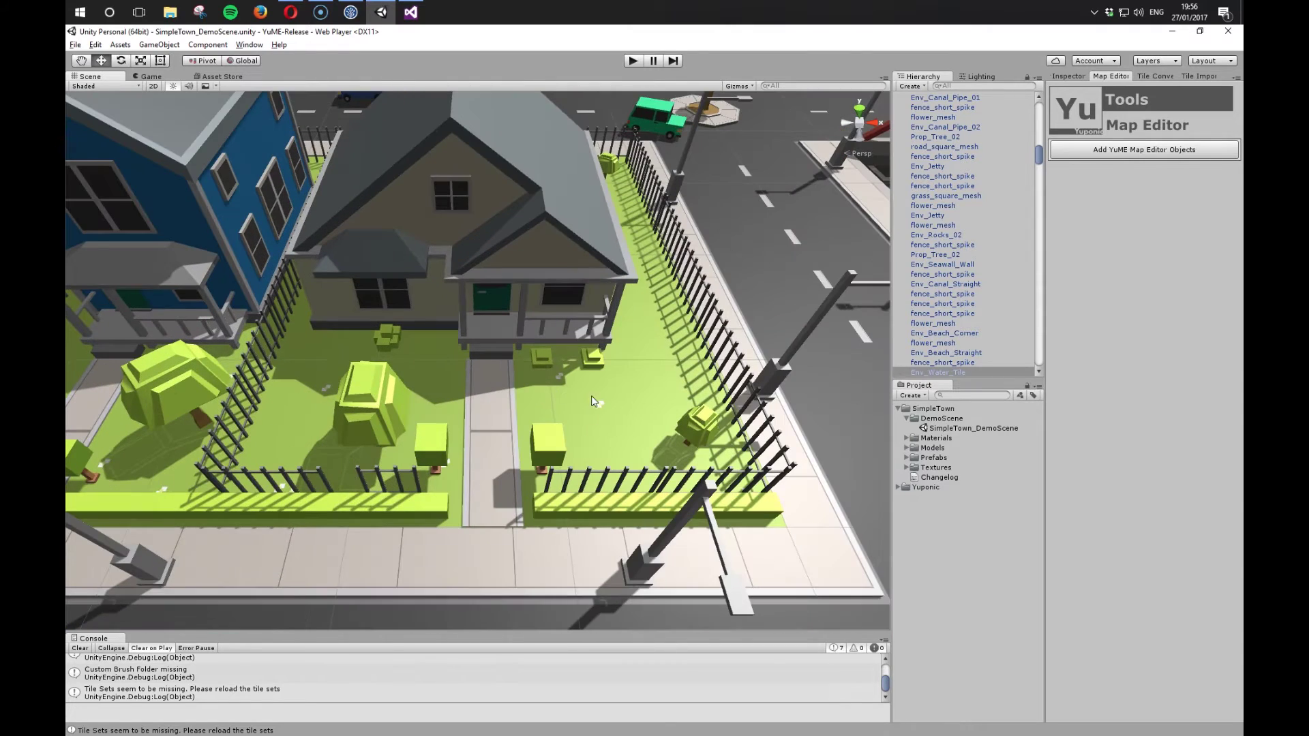
click(592, 396)
scroll(566, 161, down, 10)
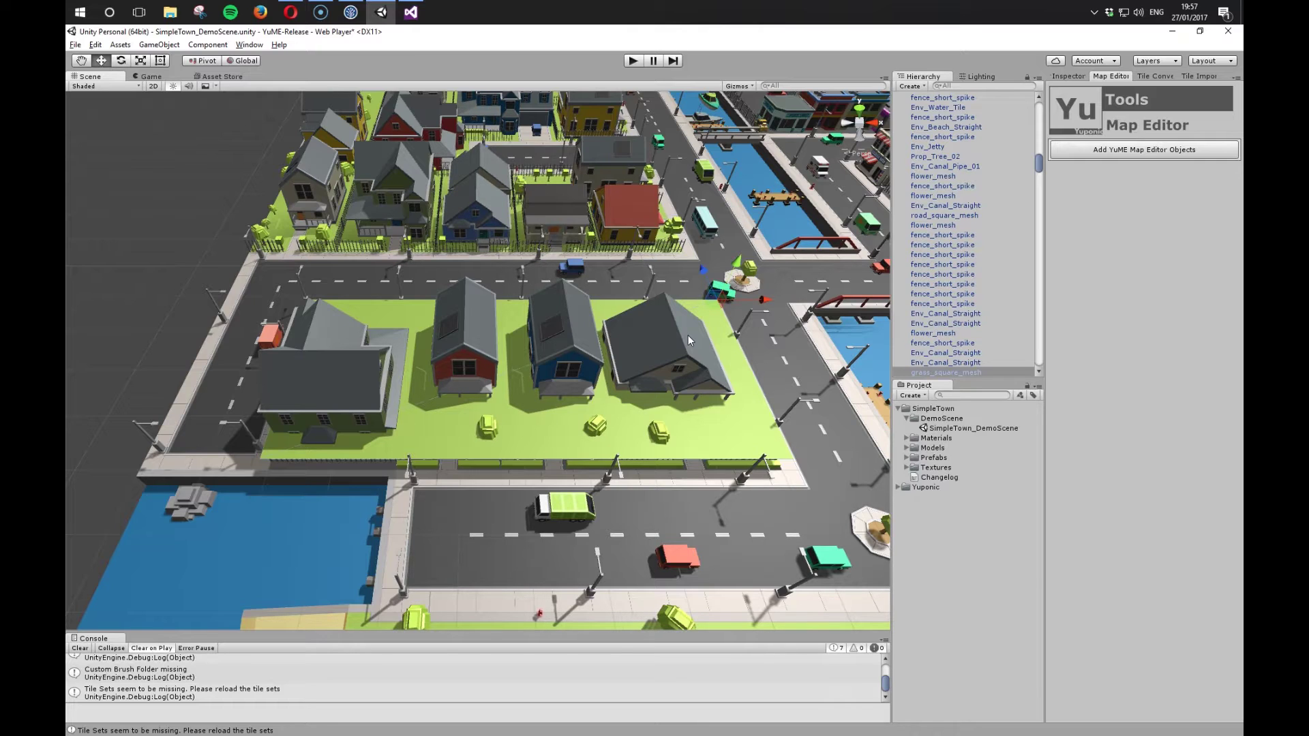
key(ctrl+z)
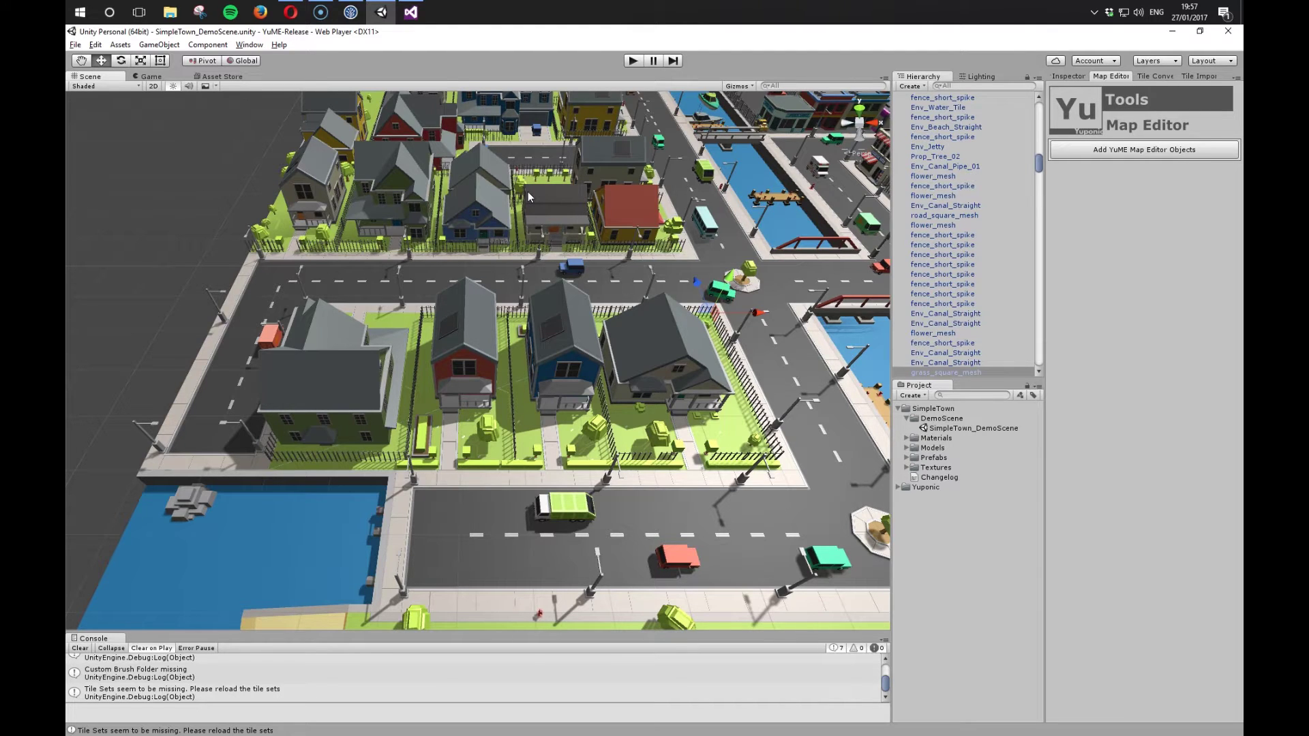
Step: Create a new empty scene and add the YuME map editor objects to it
click(75, 44)
click(109, 58)
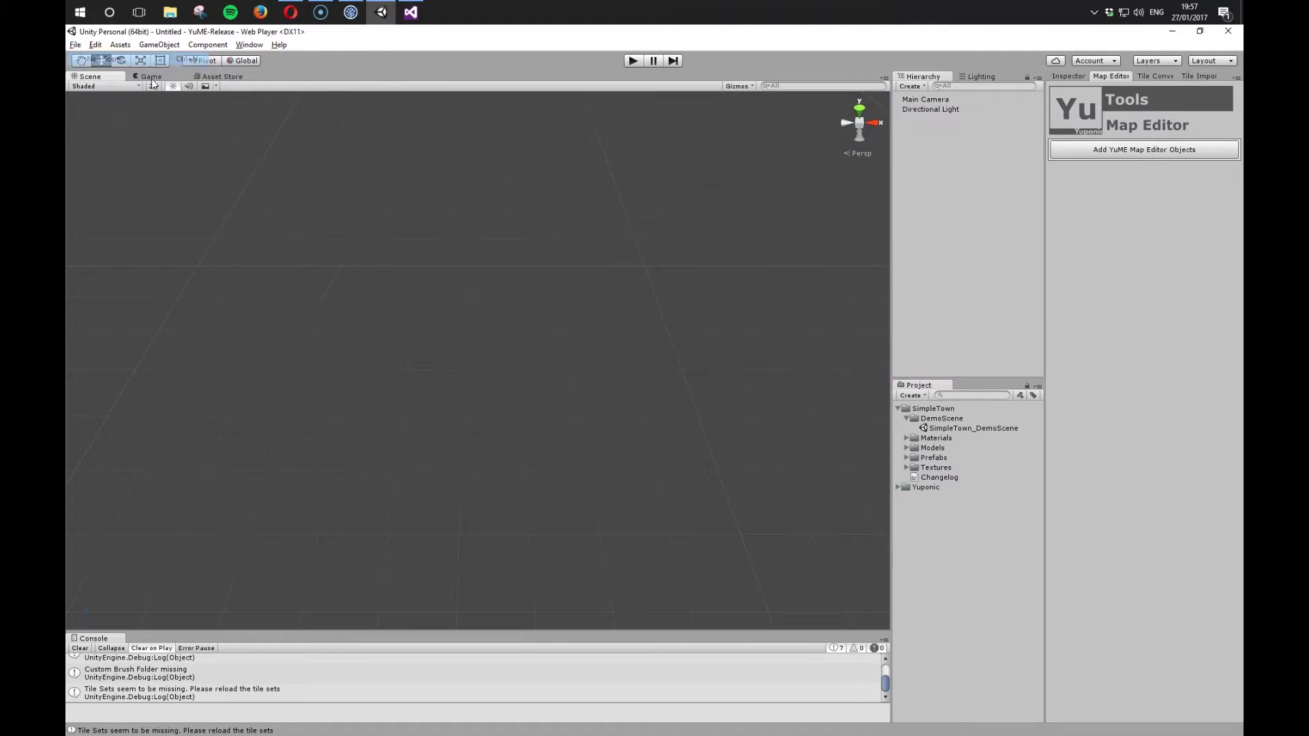
click(1162, 151)
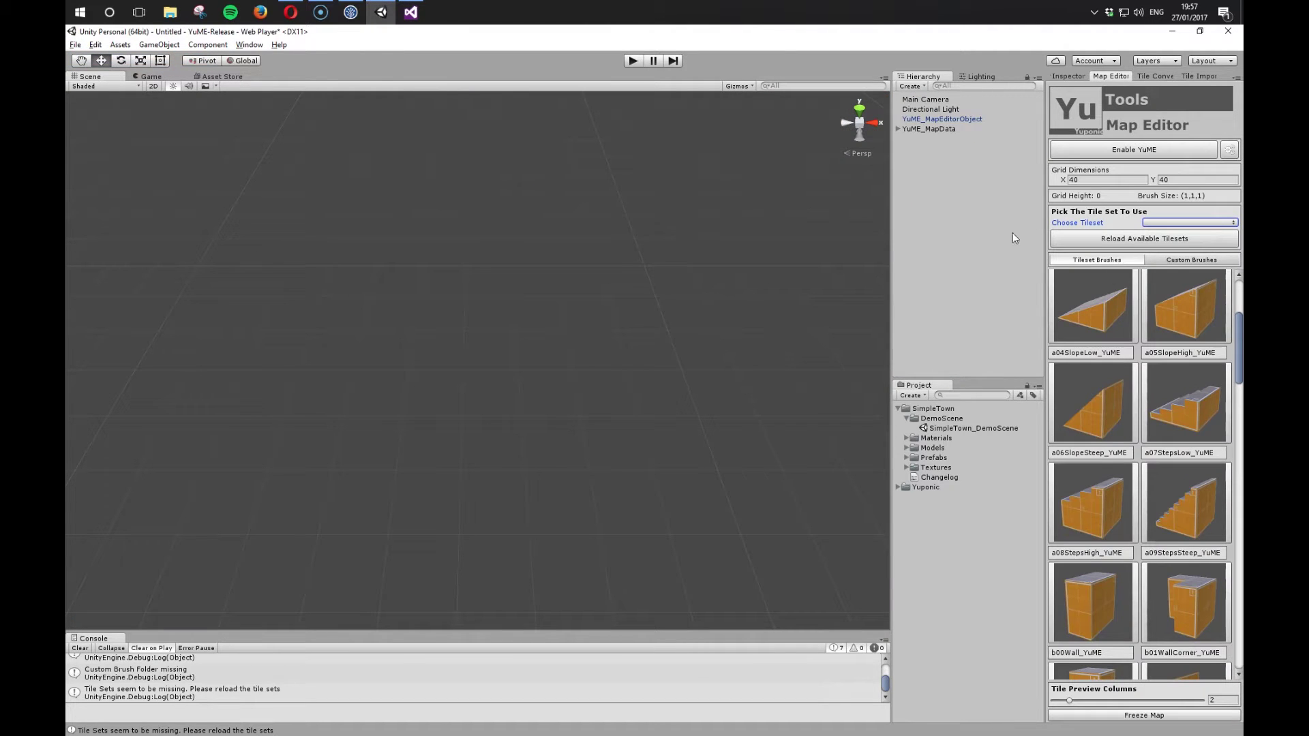
Step: Set the Tile Converter's prefab source folder to Assets/SimpleTown/Prefabs/Environemnt
click(1154, 76)
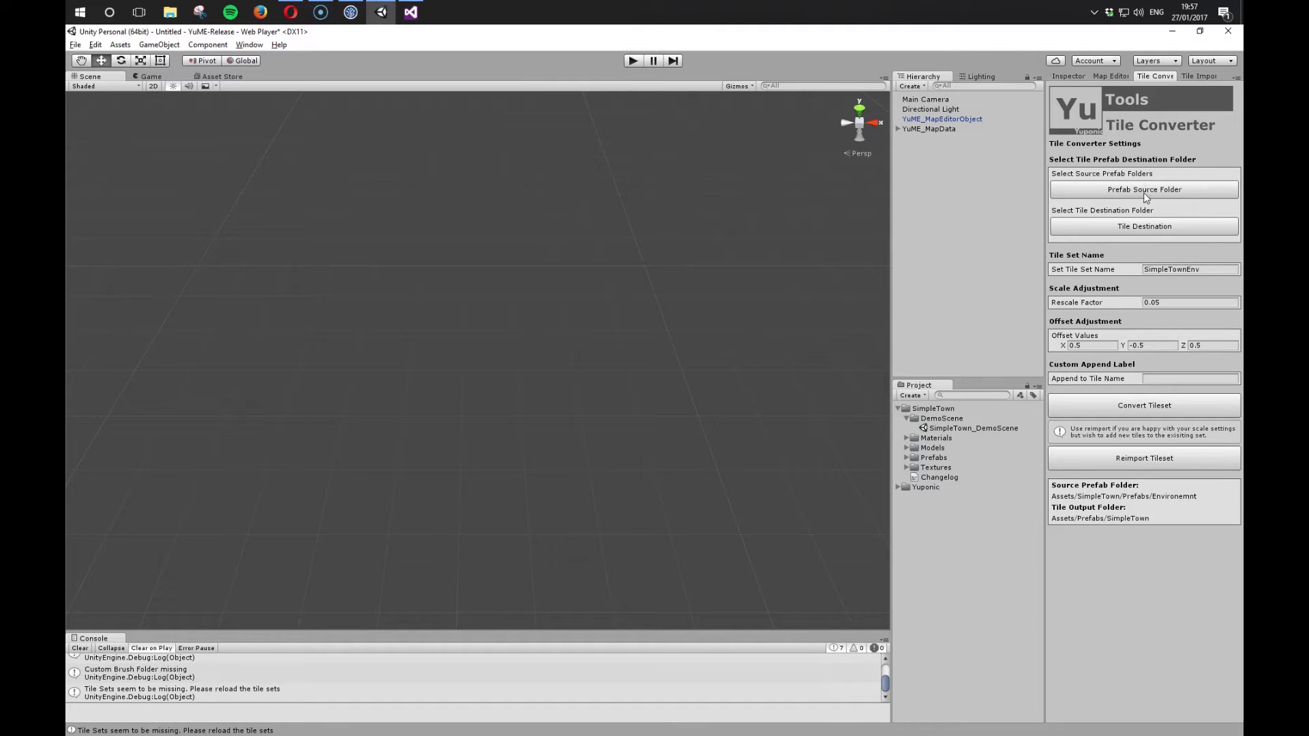
click(1145, 196)
double_click(208, 163)
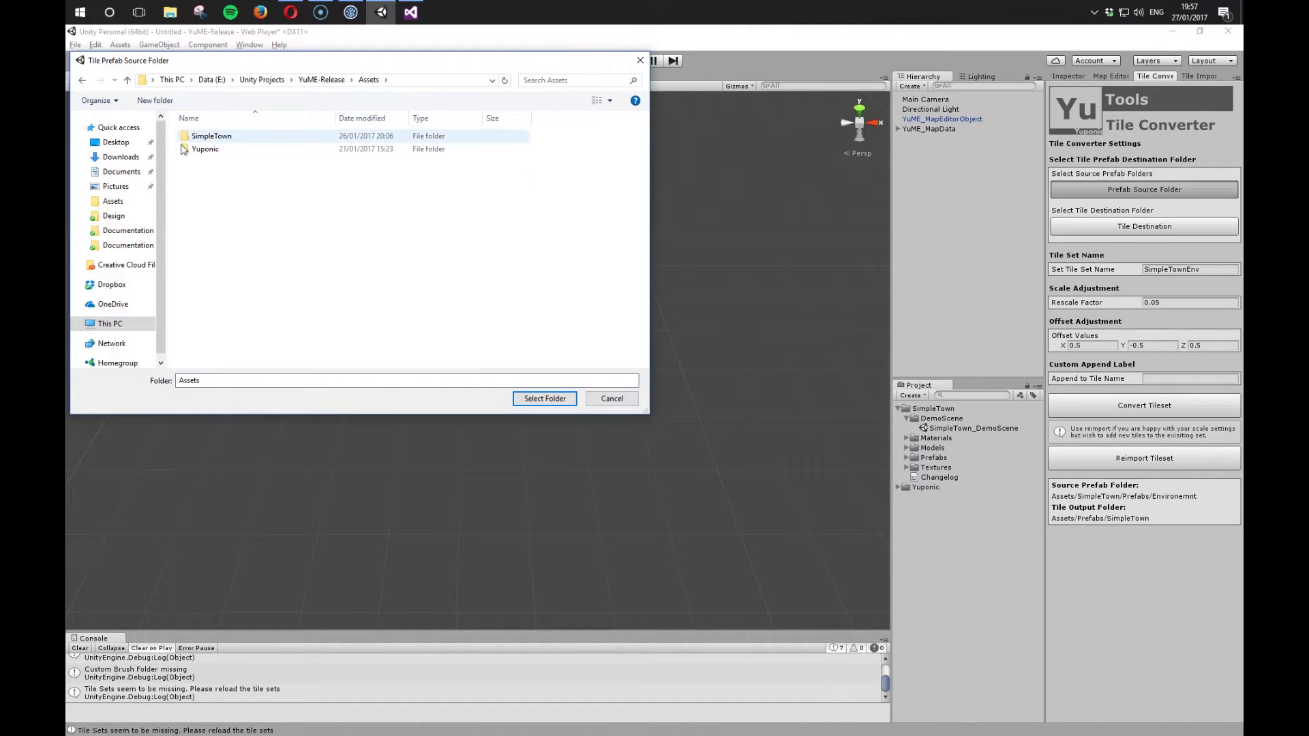
double_click(212, 138)
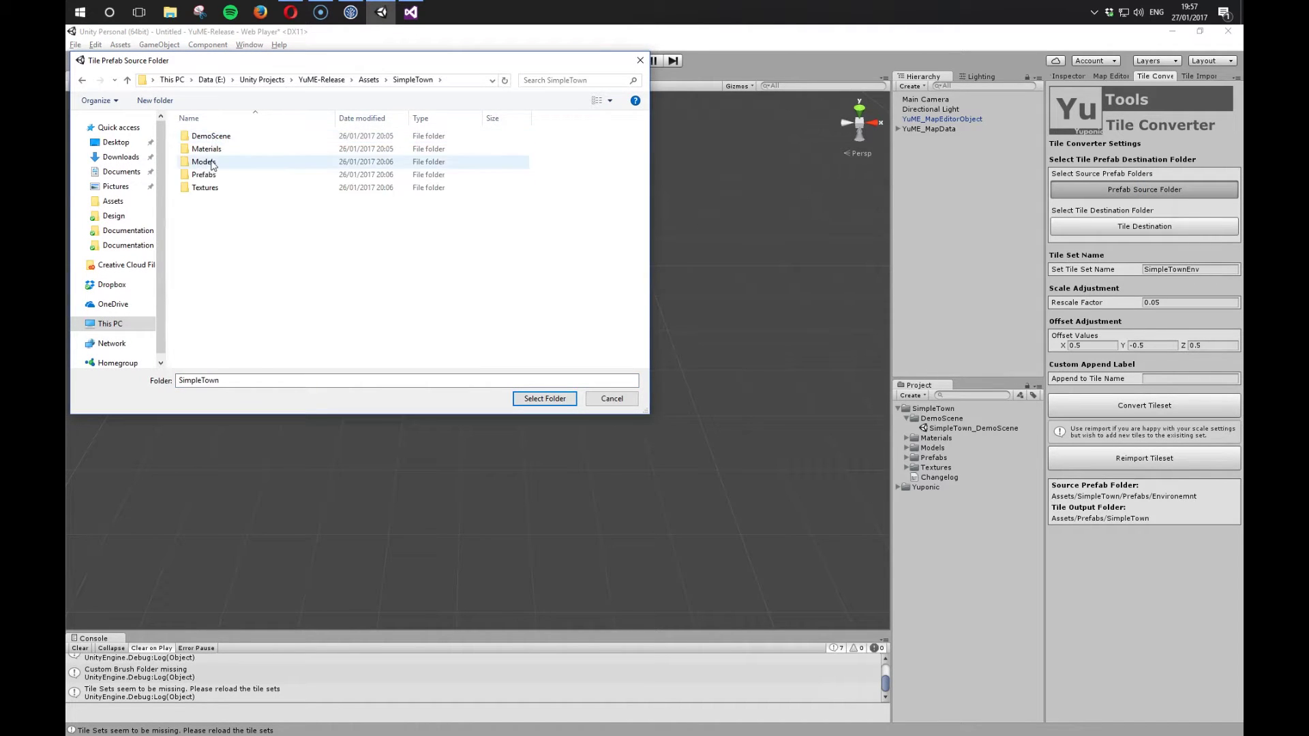
double_click(204, 175)
double_click(208, 149)
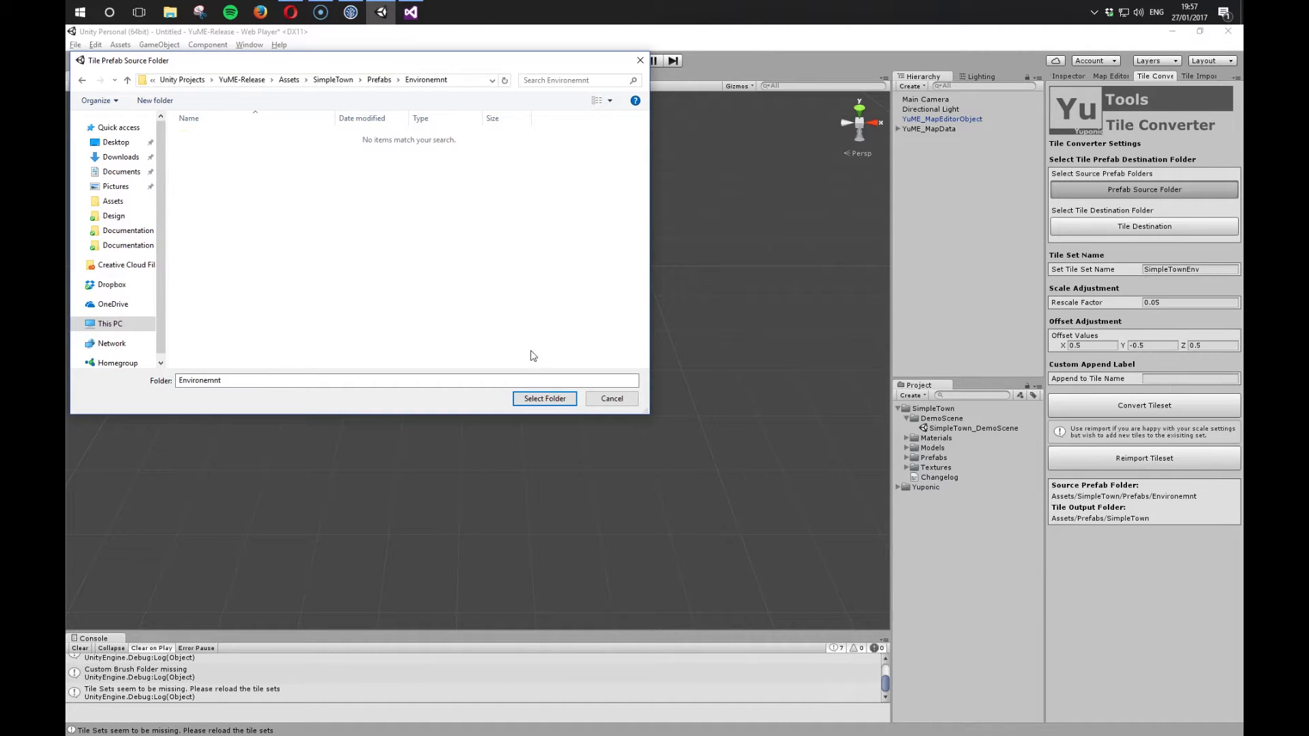
click(544, 398)
Step: Start choosing the tile destination folder and create a folder named Prefabs inside Assets
click(1158, 228)
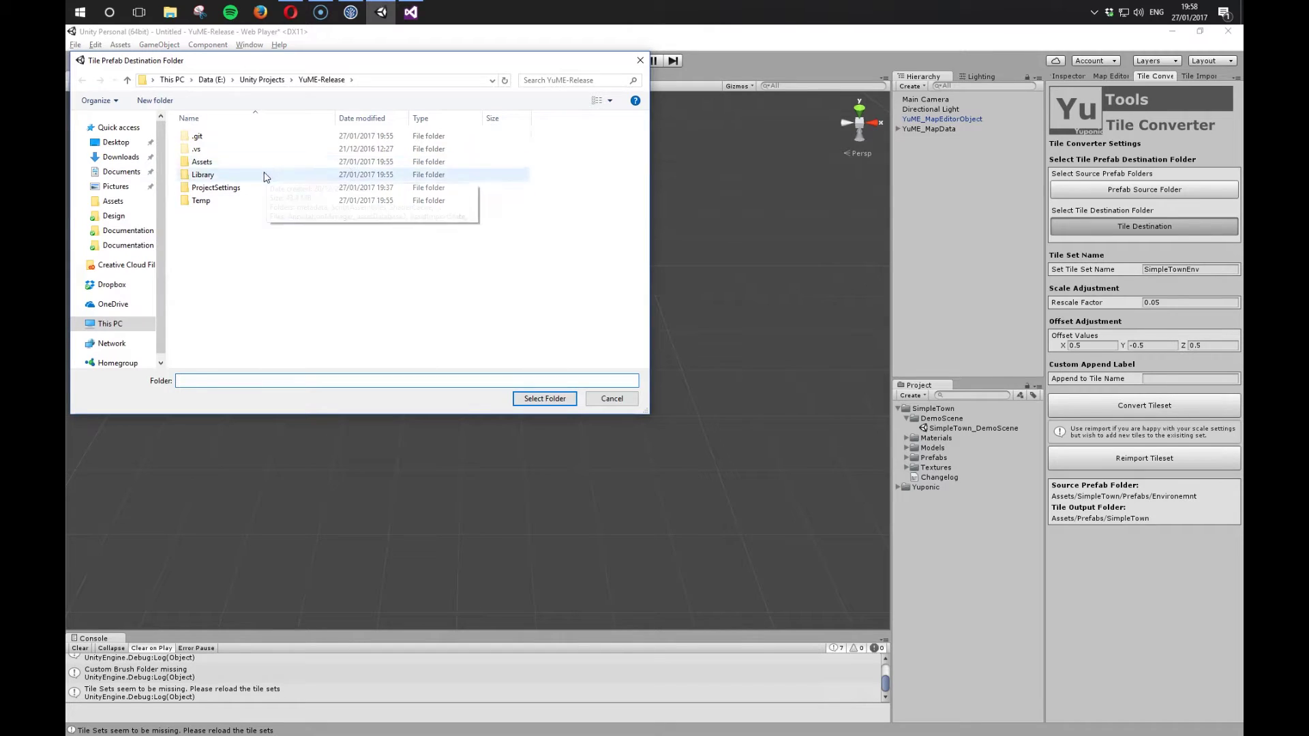
double_click(244, 164)
click(155, 100)
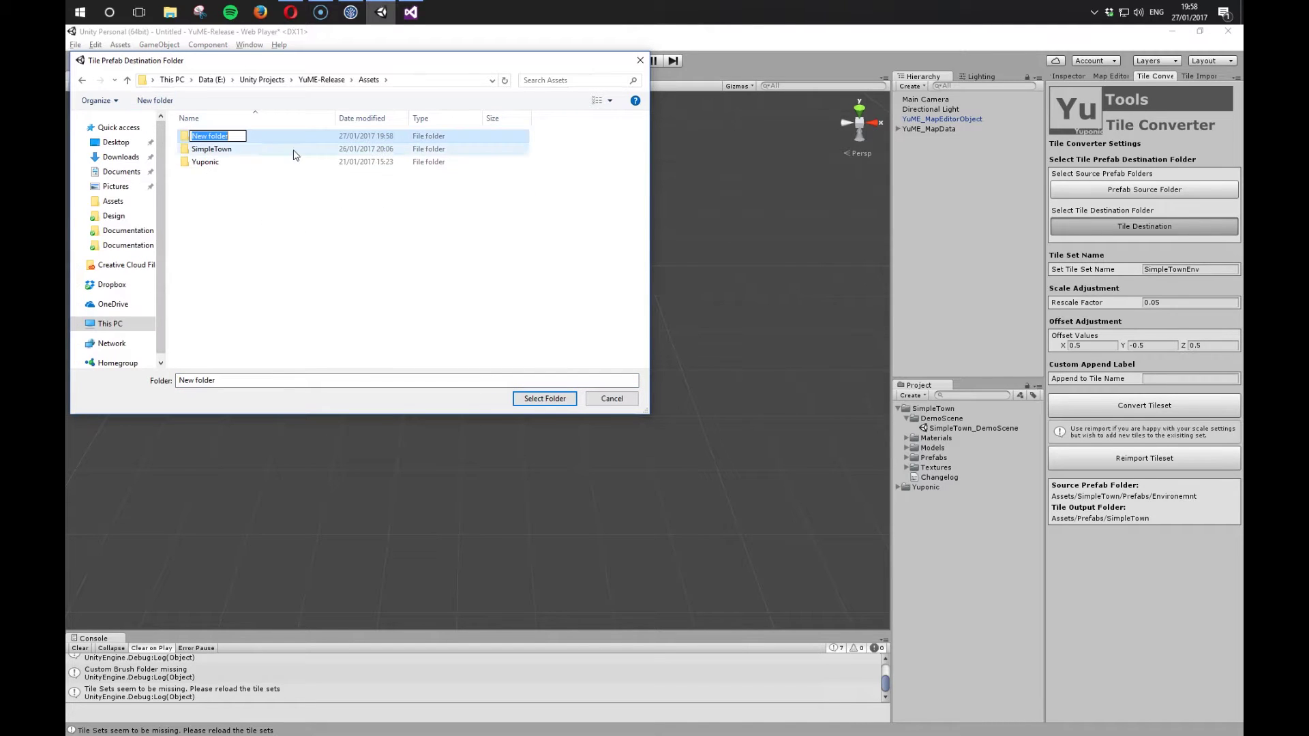
text(Pe)
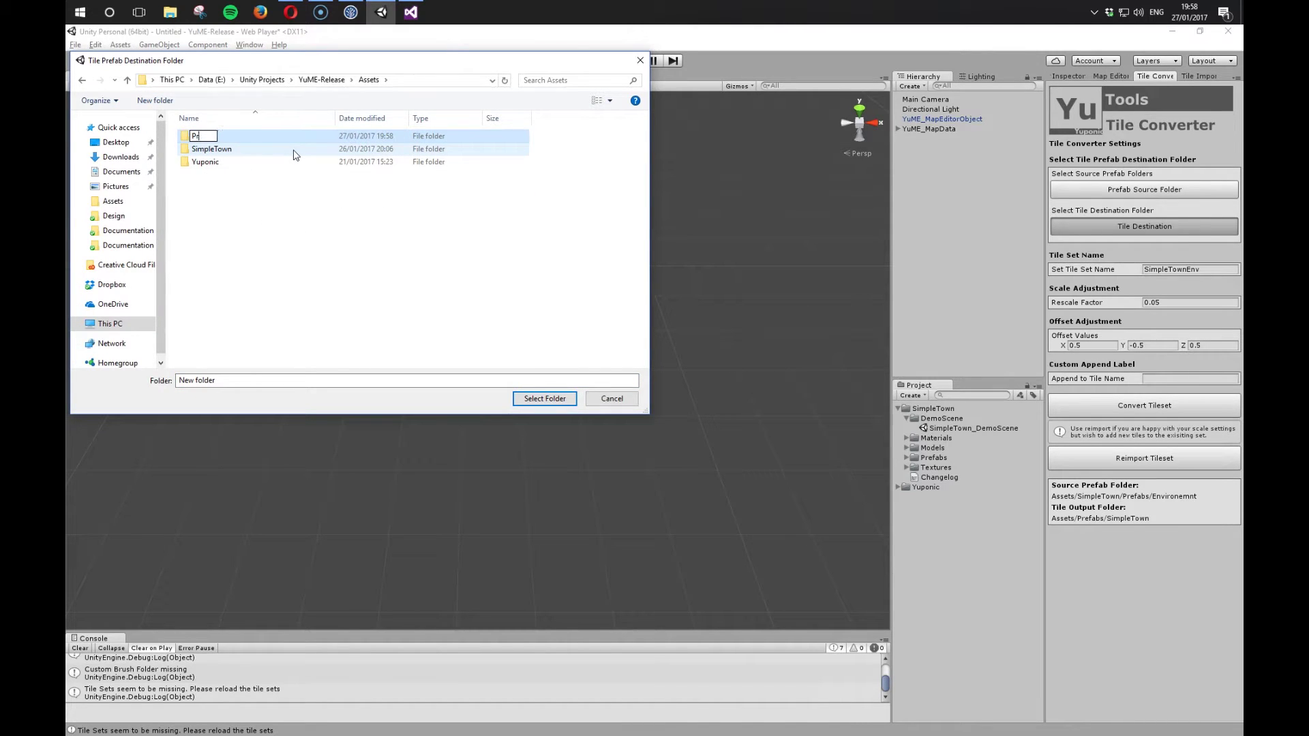
text(efabs)
key(Return)
Step: Create a SimpleTown folder inside Prefabs and set it as the tile destination
double_click(200, 138)
click(168, 105)
text(Simple)
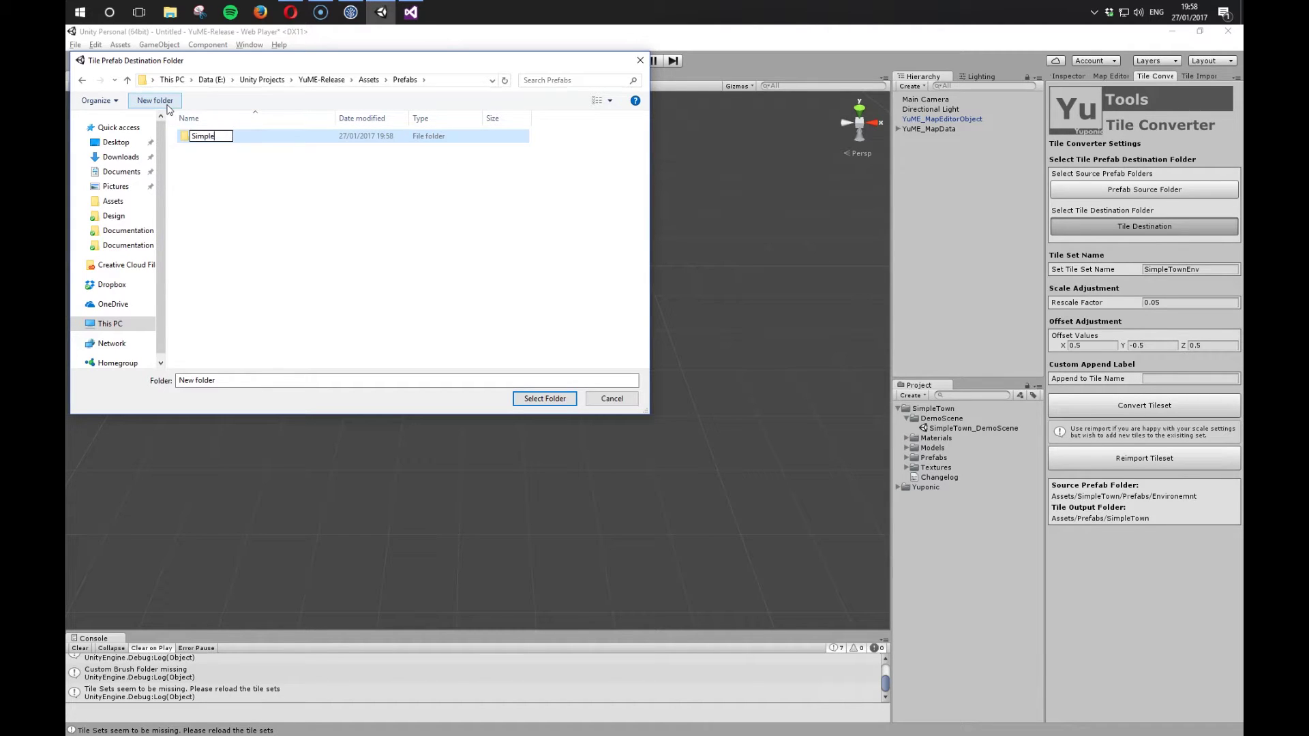
text(Town)
key(Return)
click(538, 400)
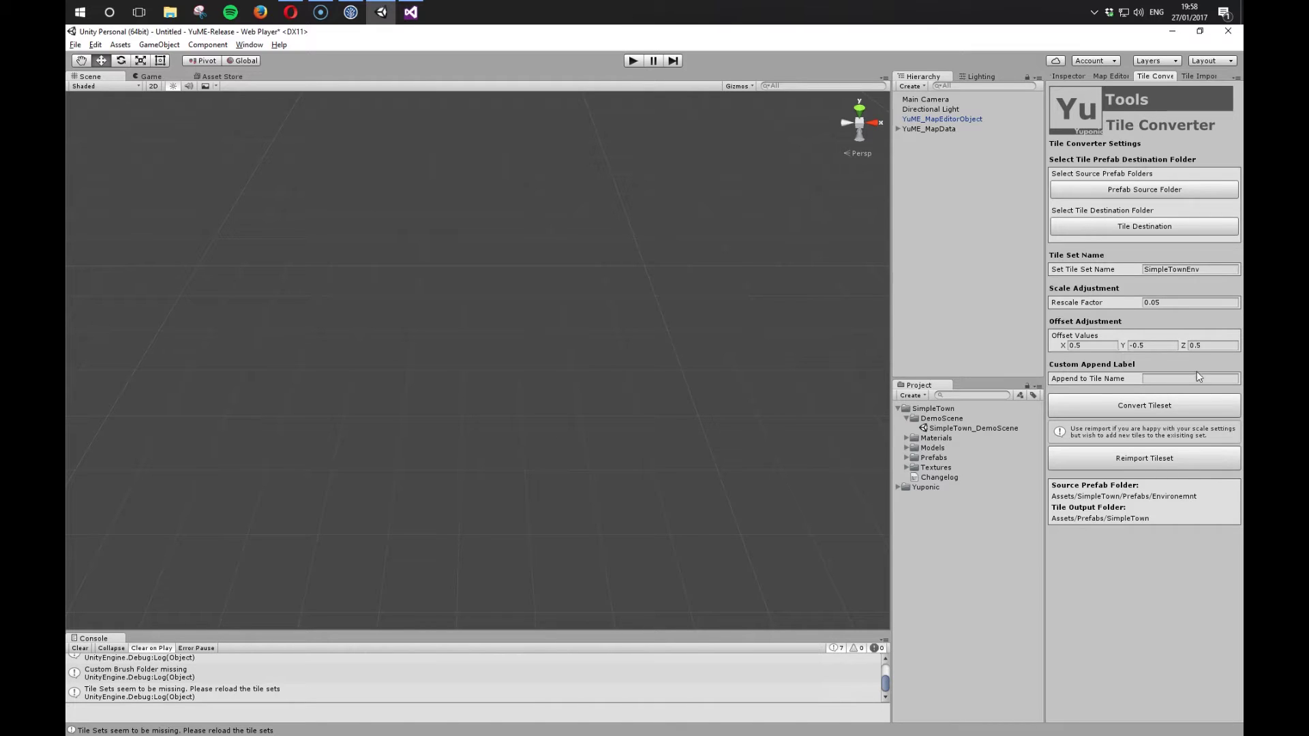
Step: Convert the source prefabs into tiles and load the resulting SimpleTownEnv tileset in the Map Editor
click(1166, 404)
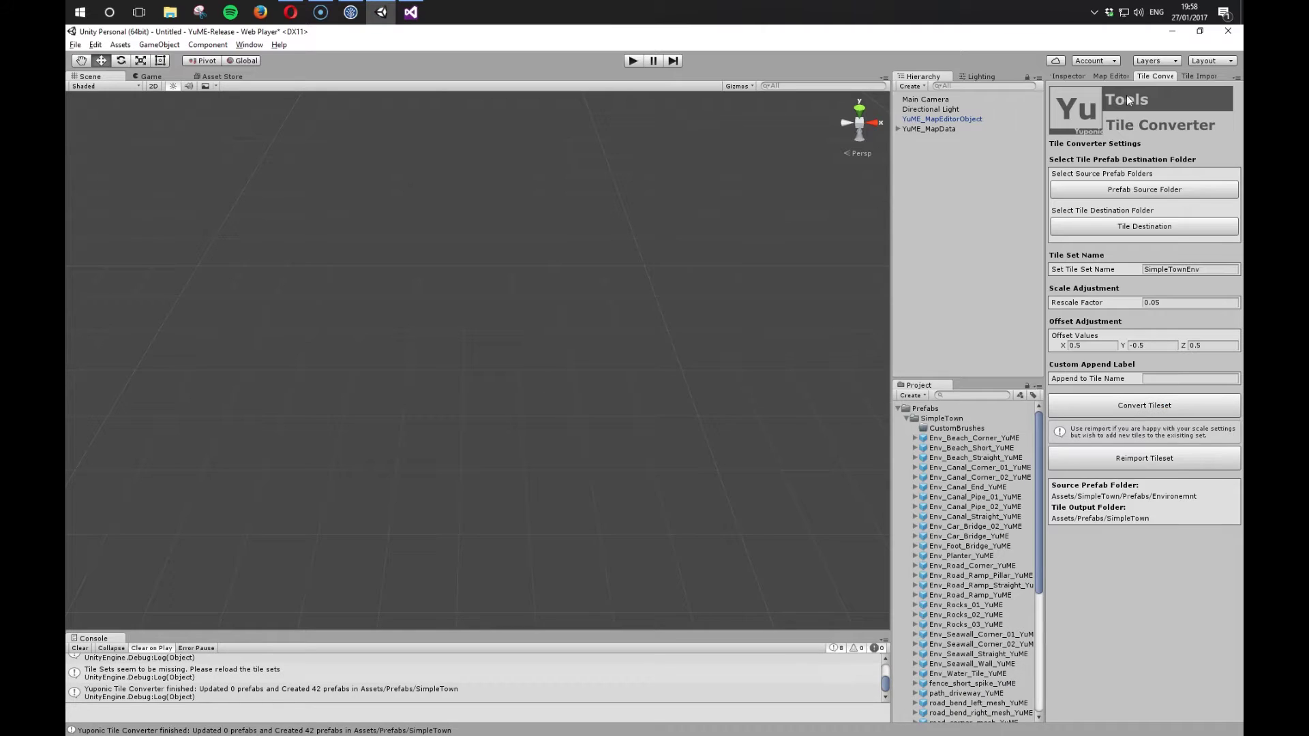
click(1110, 77)
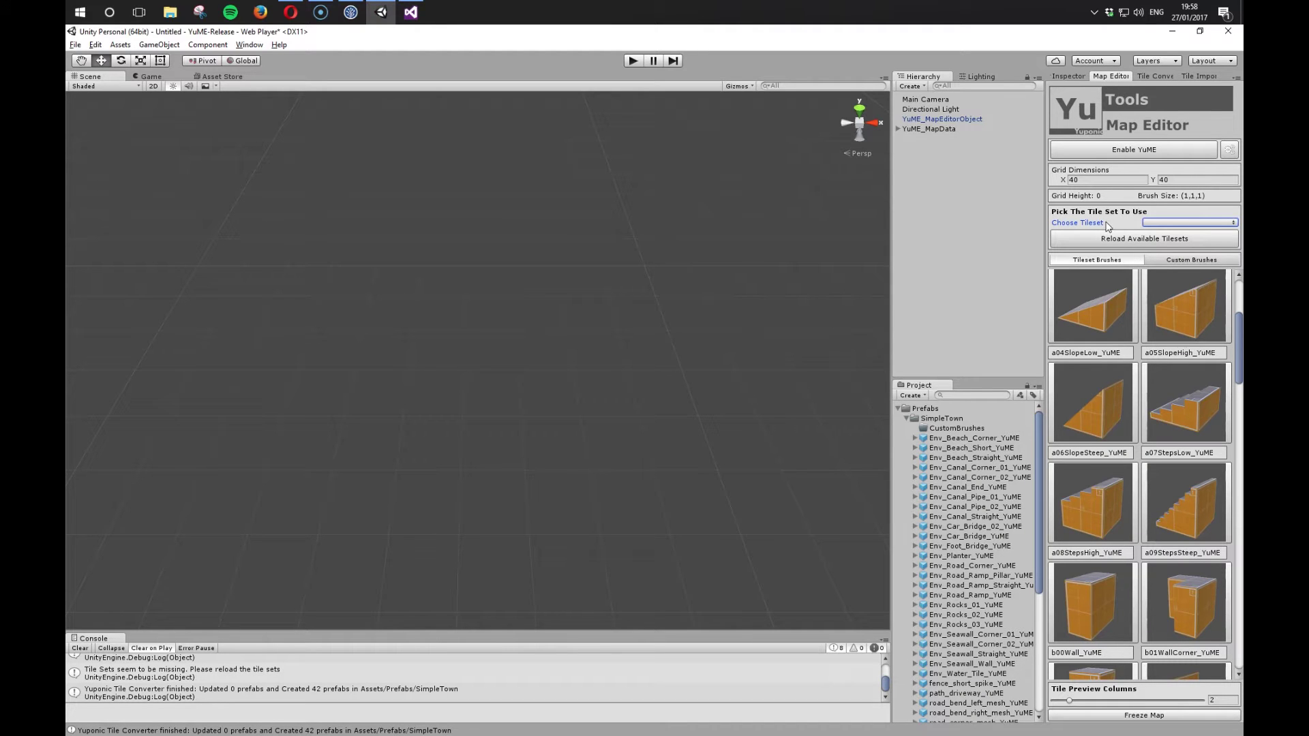
click(1144, 239)
click(1164, 223)
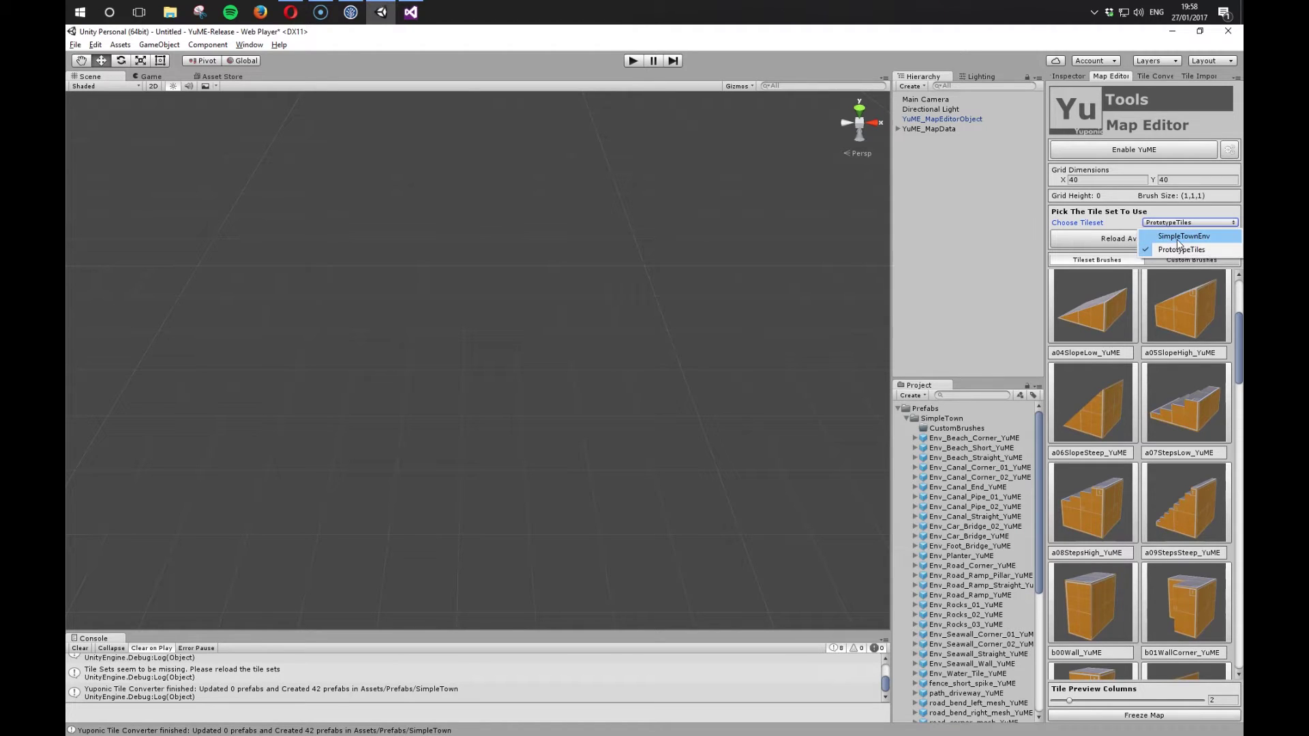
click(1176, 234)
scroll(1182, 337, up, 3)
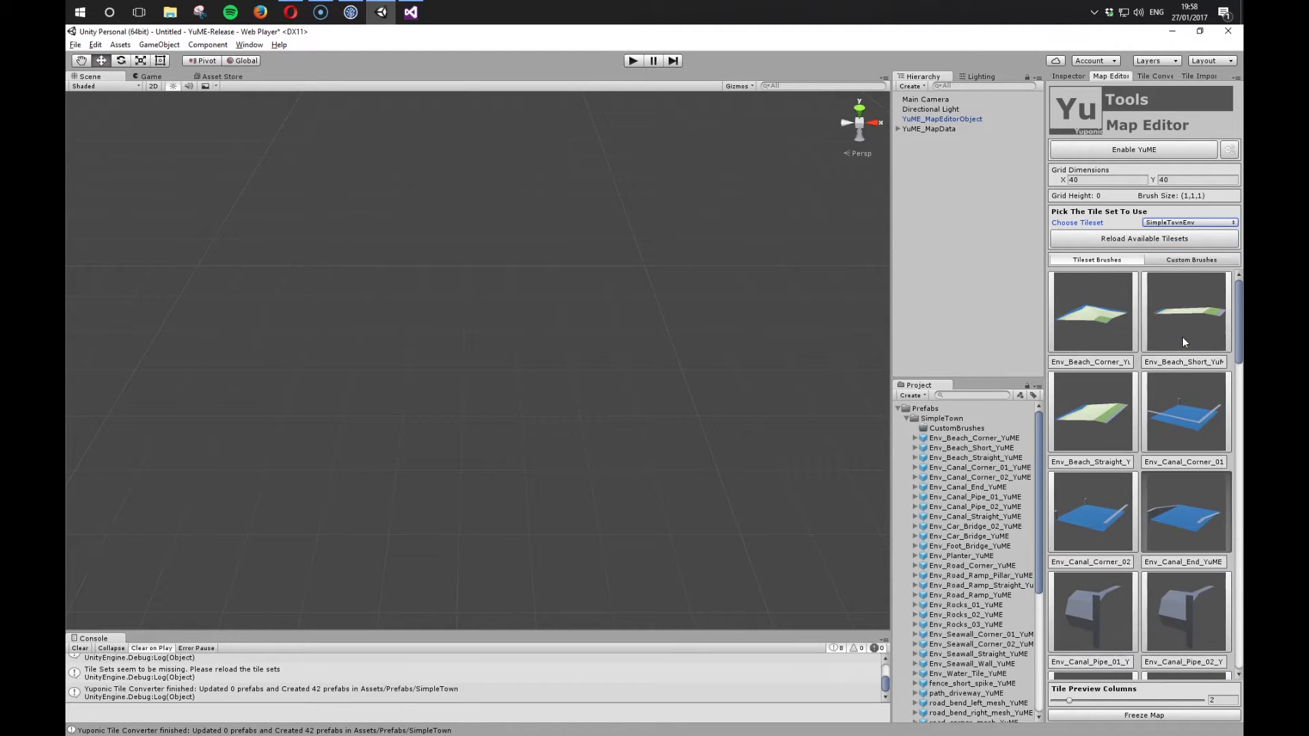
Step: Enable YuME and place an Env_Beach_Corner_YuME tile on the map grid
click(1103, 317)
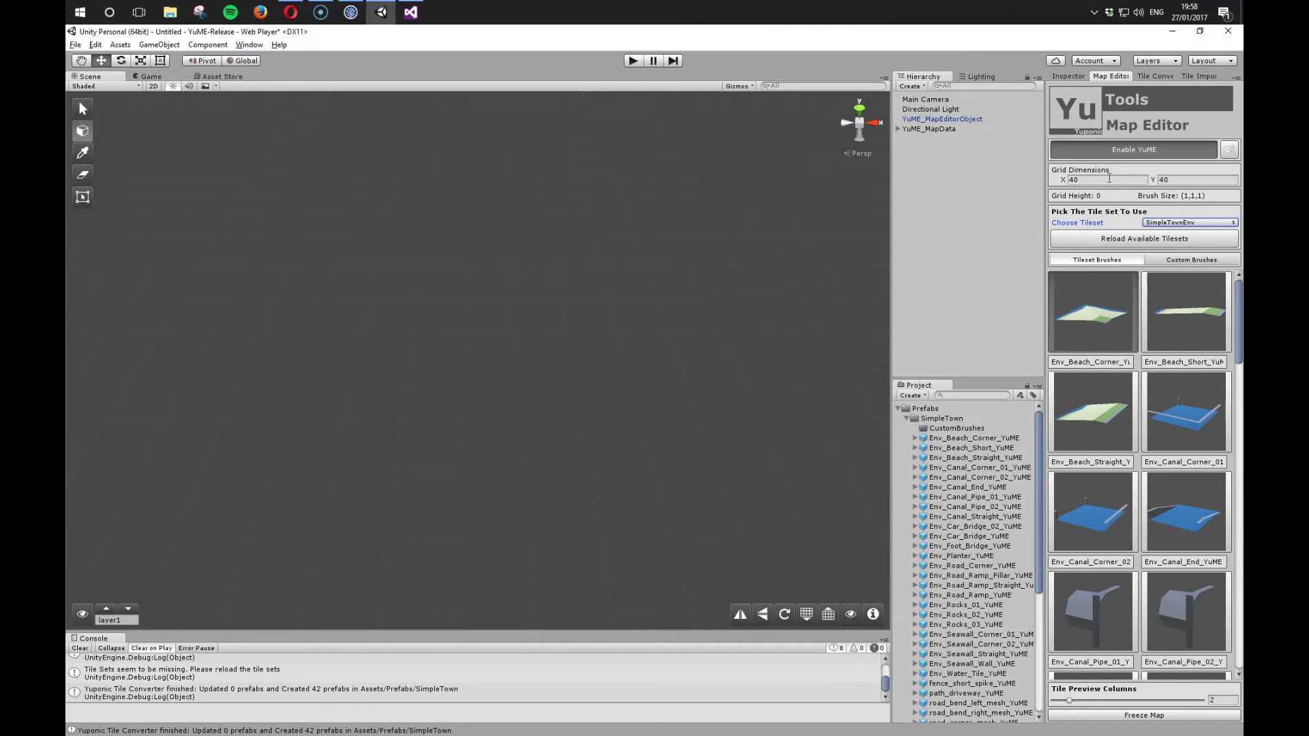
scroll(368, 353, down, 5)
middle_drag(761, 364, 413, 425)
scroll(462, 371, up, 10)
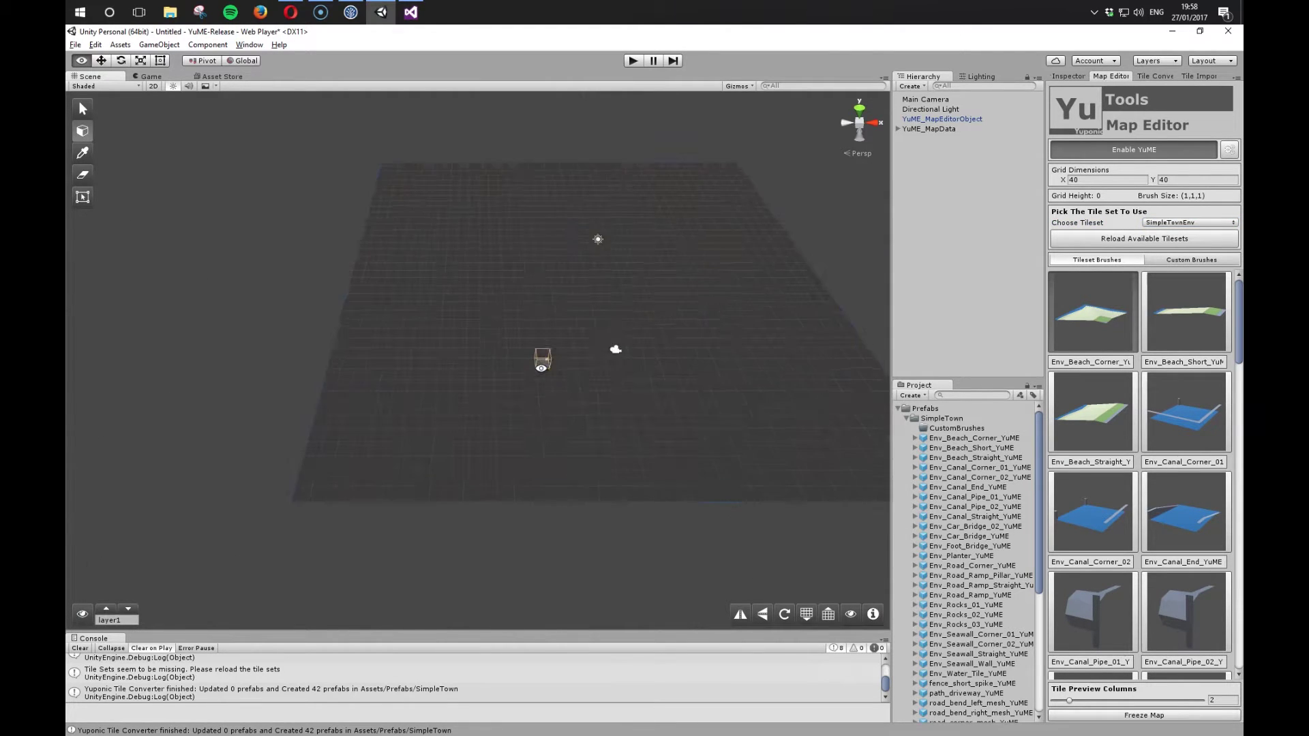
middle_drag(457, 381, 448, 391)
scroll(362, 449, up, 2)
middle_drag(246, 480, 327, 467)
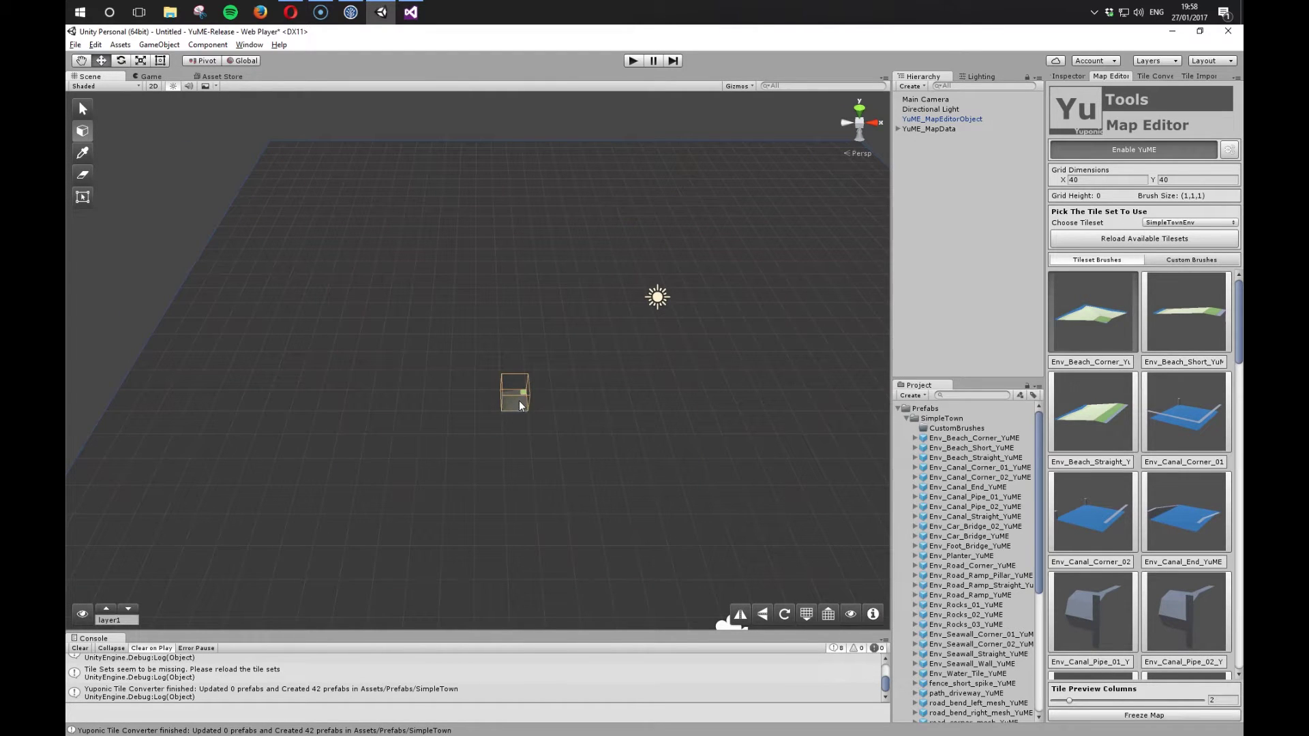
click(520, 406)
Step: Place an Env_Beach_Straight_YuME tile on the grid beside the beach corner tile
alt+scroll(570, 397, up, 5)
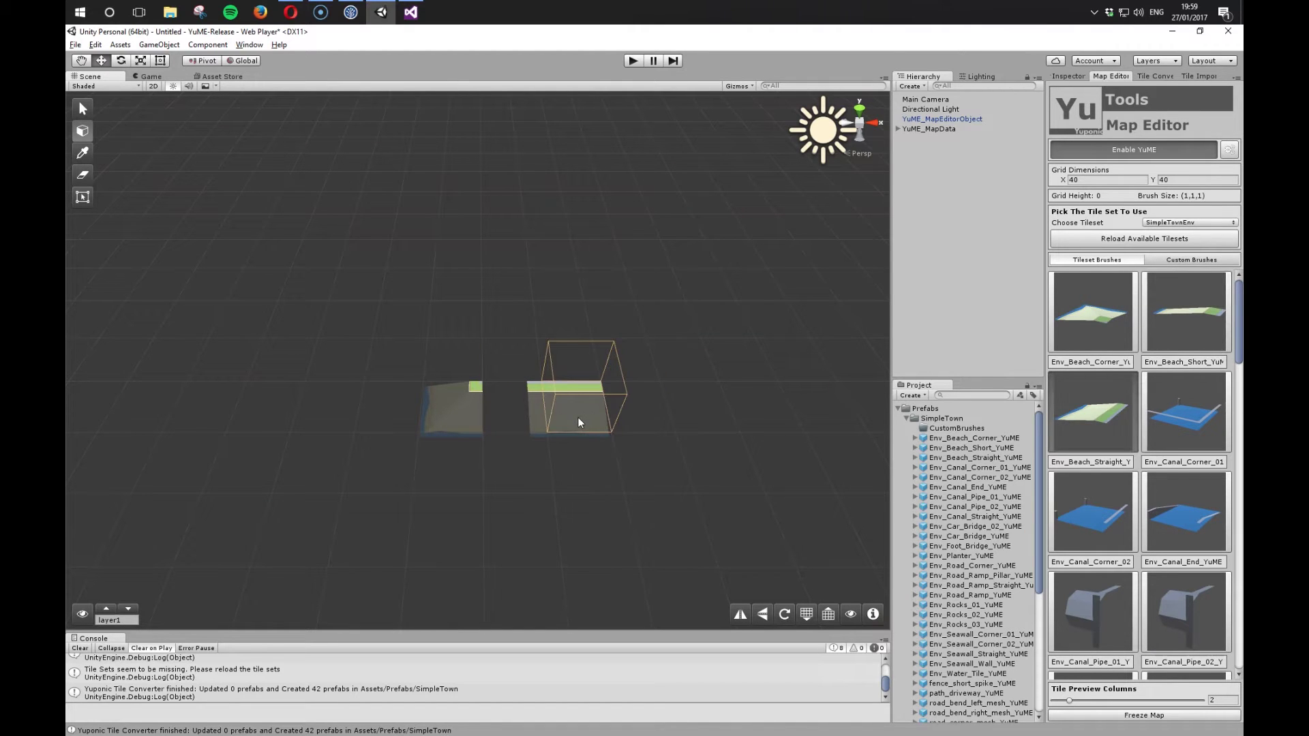
click(644, 406)
alt+scroll(644, 406, down, 1)
alt+scroll(651, 412, down, 2)
Step: Place an Env_Car_Bridge_02_YuME tile on the grid behind the beach tiles and leave brush mode
key(bracketright)
key(bracketright)
key(bracketright)
key(bracketright)
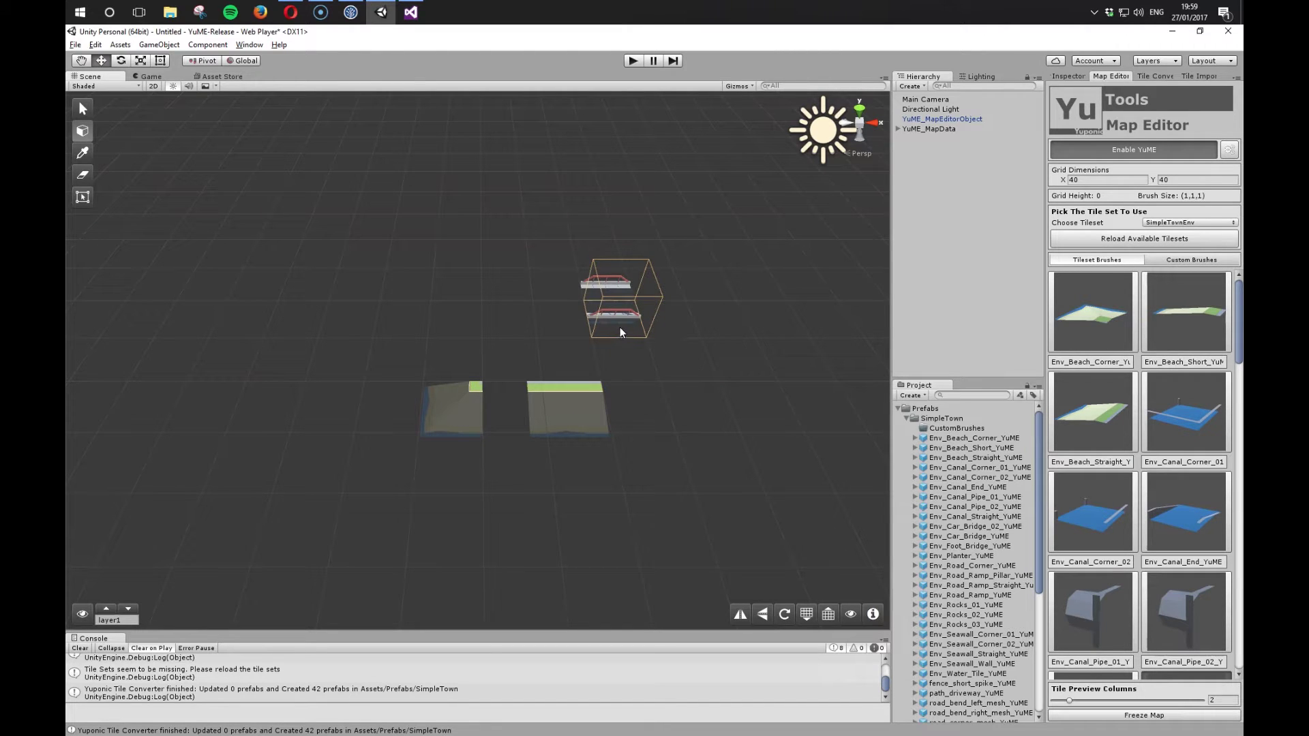
click(620, 327)
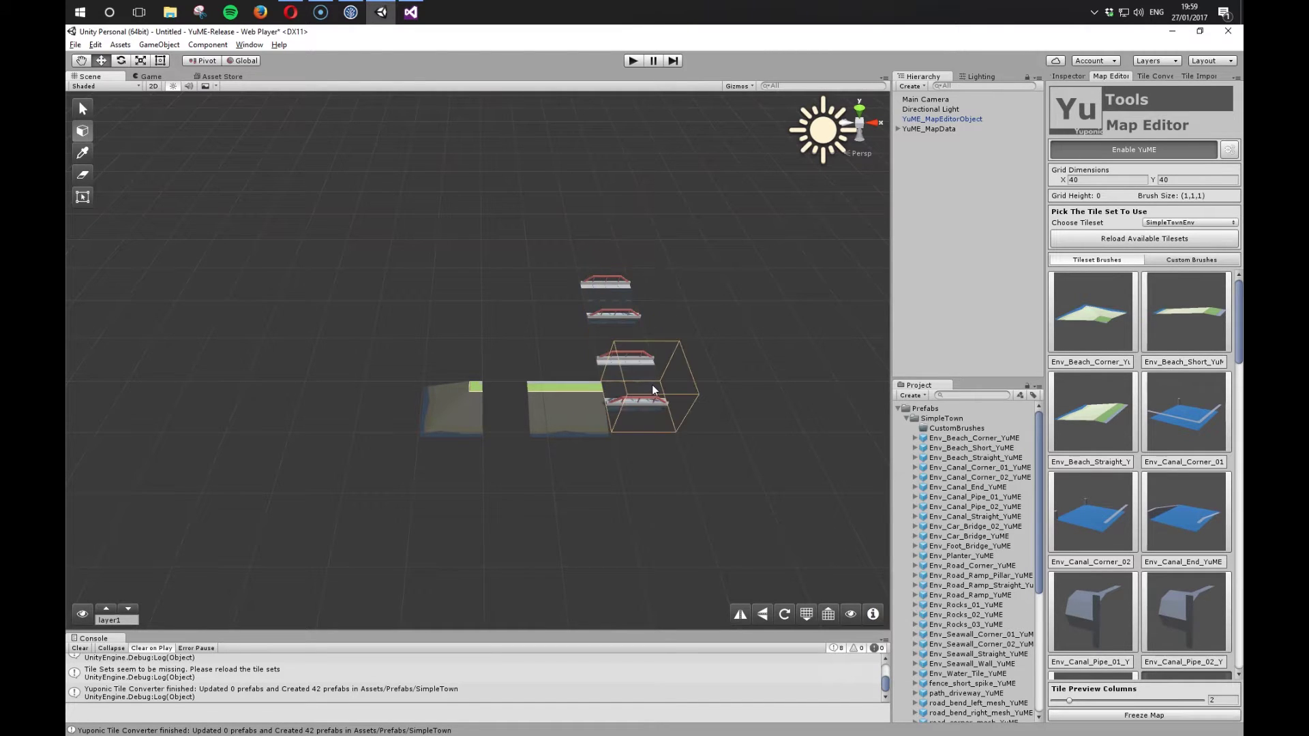
key(Escape)
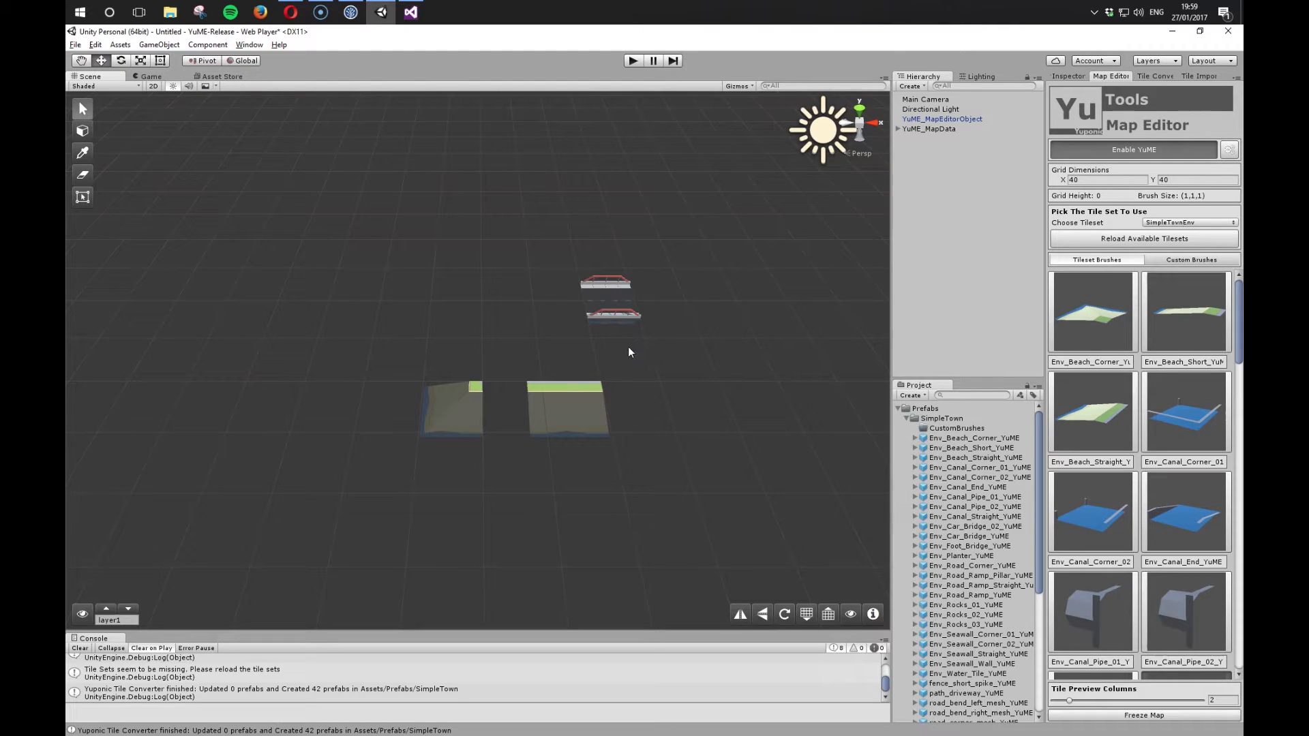
Step: Select the placed car bridge tile, examine its alignment with the tile bounds, and expand its object hierarchy
click(613, 315)
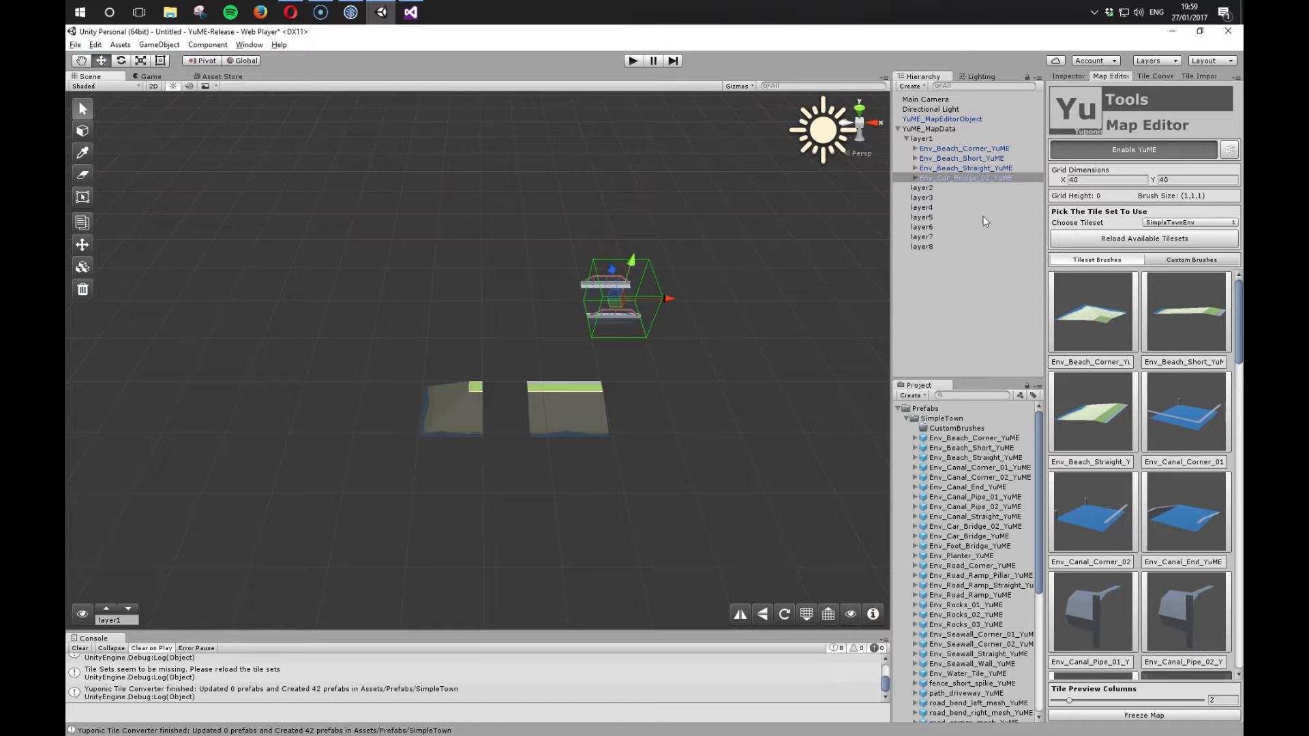
alt+drag(651, 283, 676, 377)
alt+drag(795, 334, 716, 351)
key(f)
key(f)
alt+drag(681, 432, 775, 357)
click(915, 177)
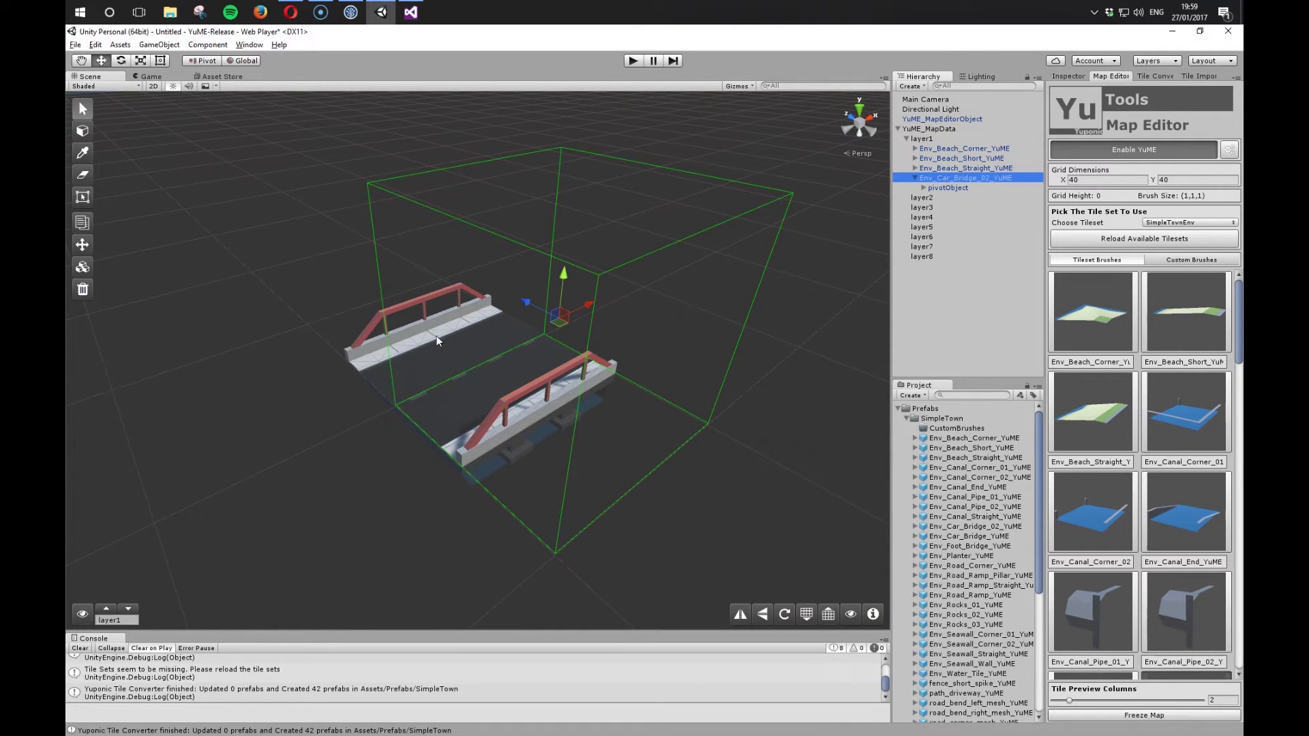
Step: Set the Z position of the Env_Car_Bridge_02_YuME tile's pivotObject to 0 and apply the change to its prefab
click(950, 189)
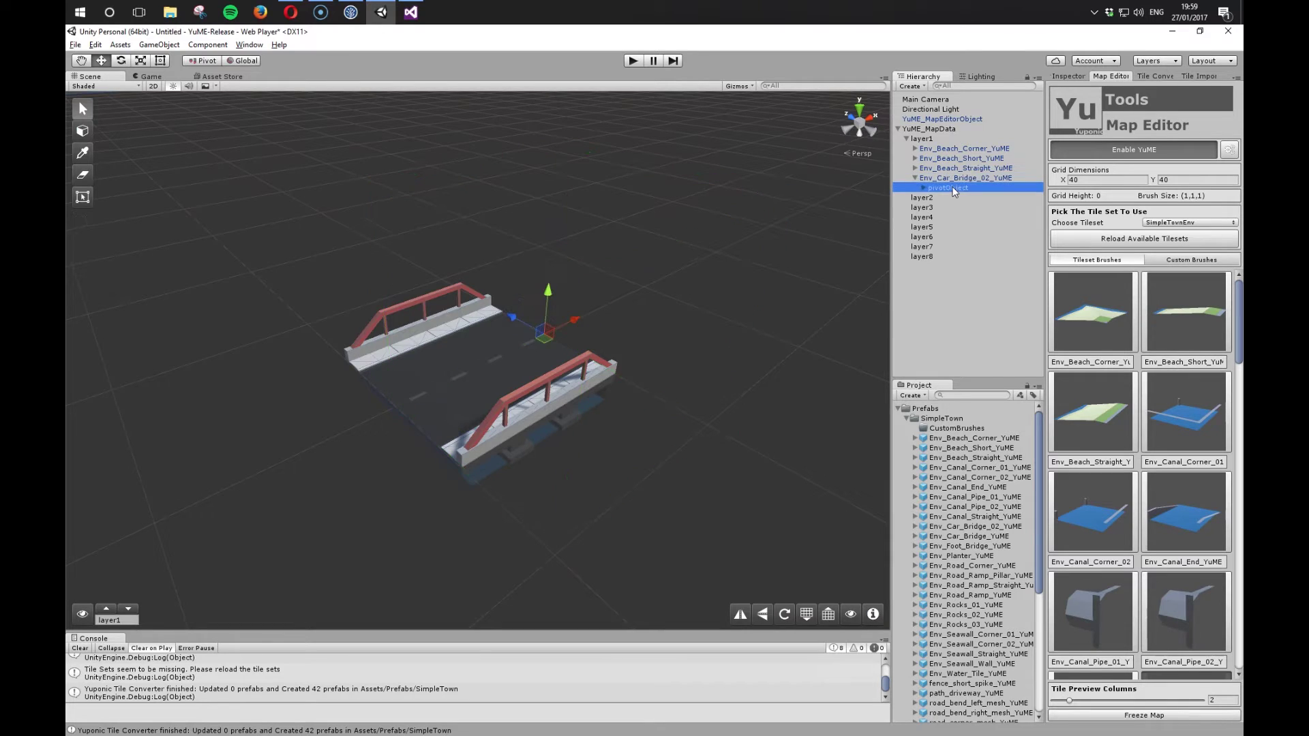
click(1071, 84)
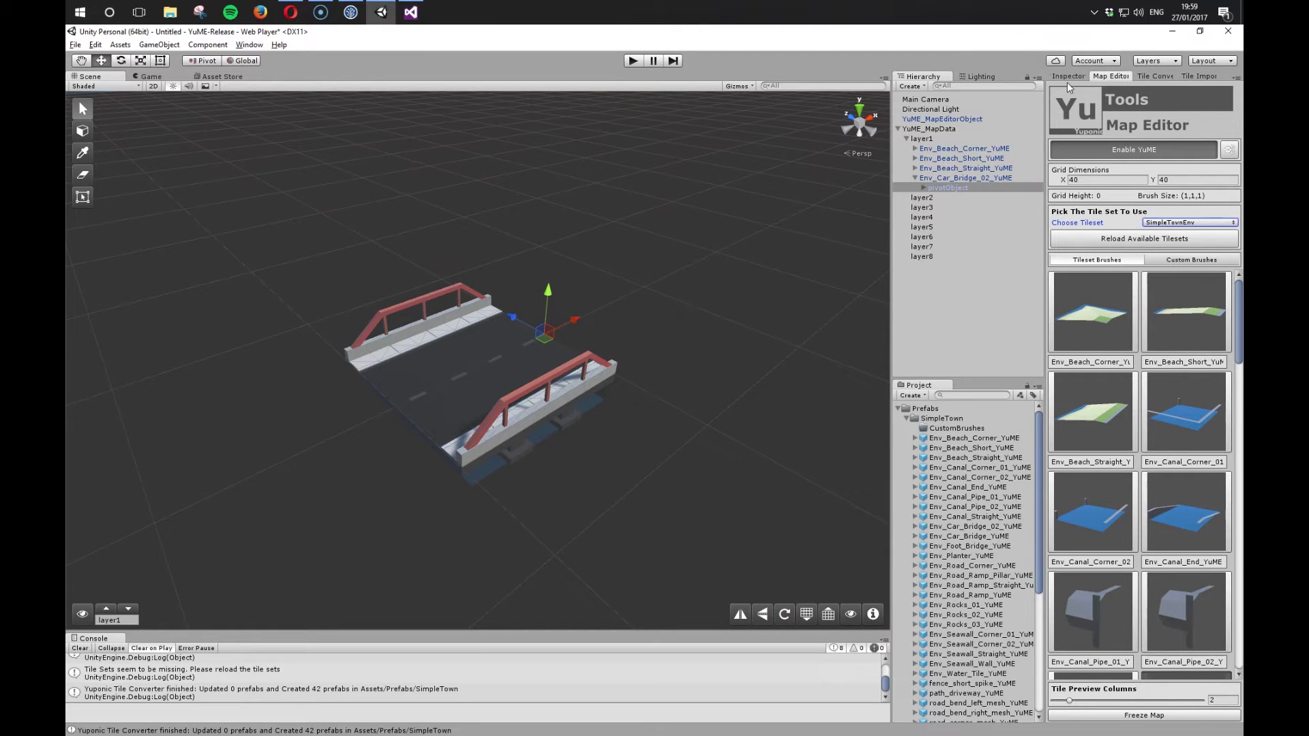
click(1067, 78)
click(1226, 135)
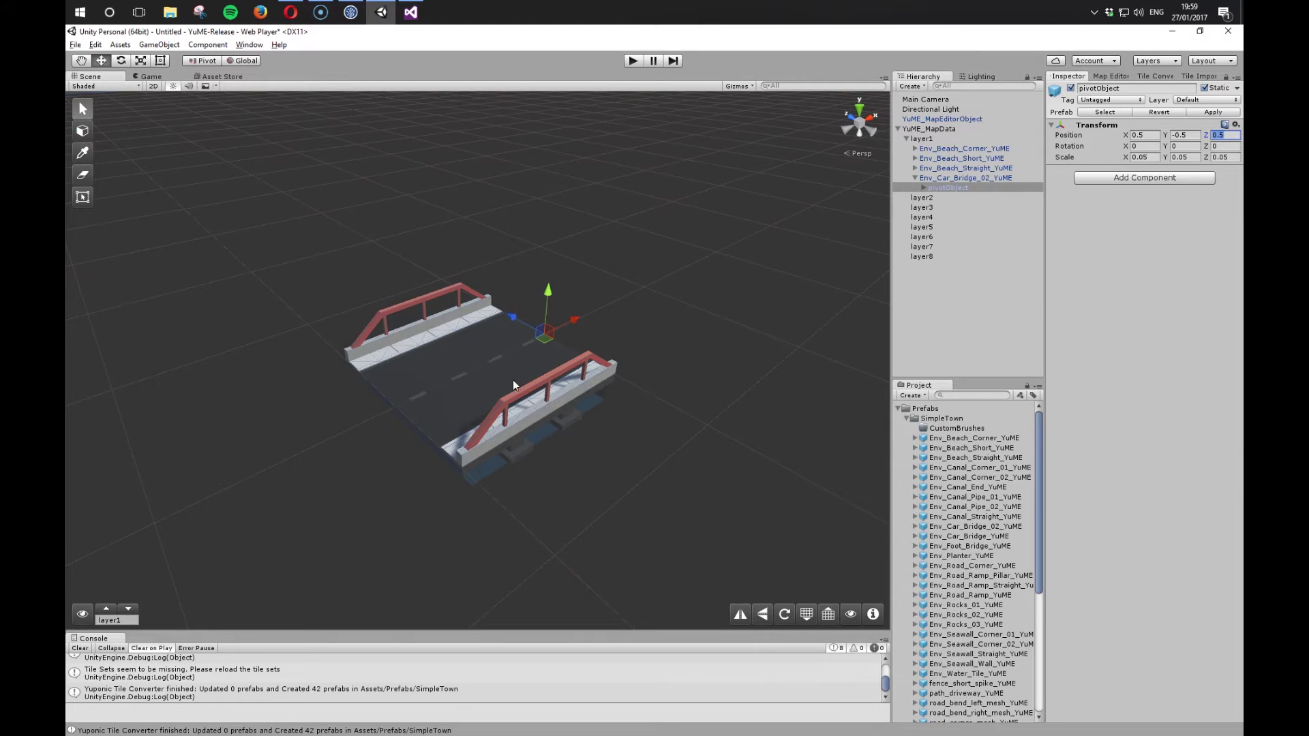
text(0.02)
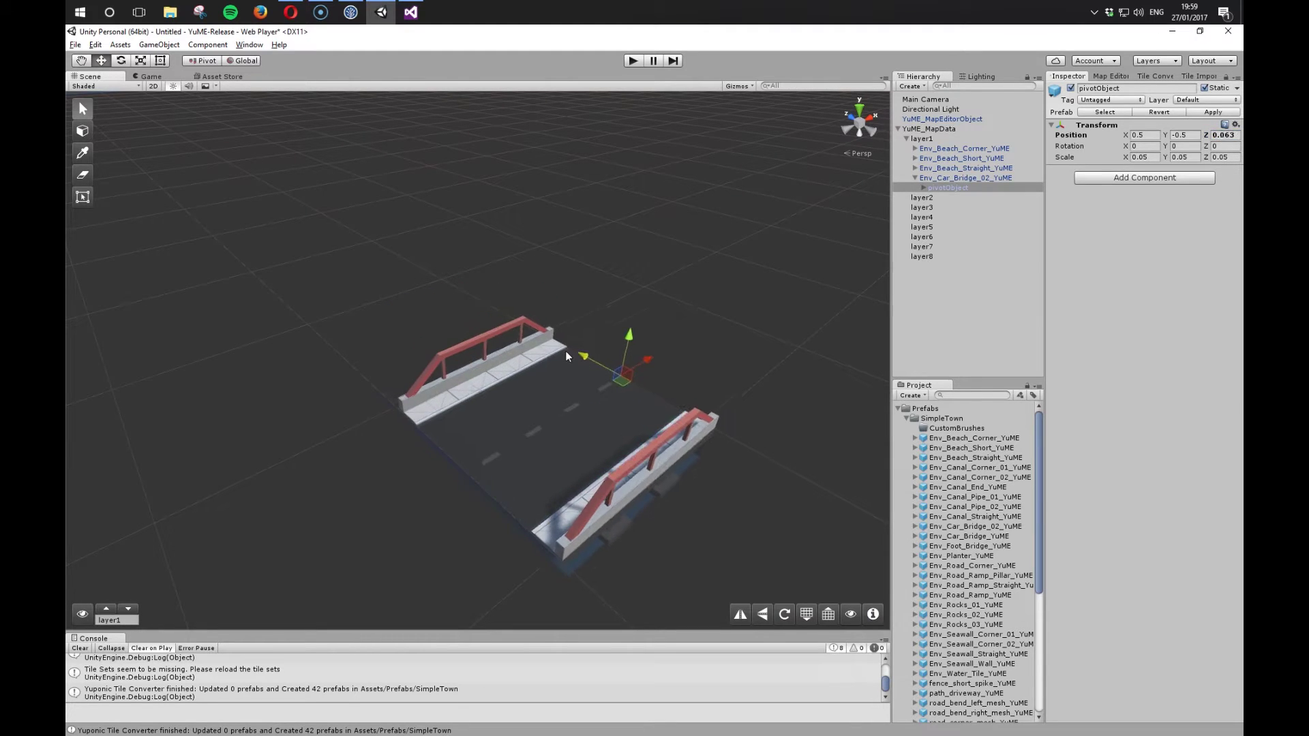
drag(559, 348, 567, 354)
click(1224, 136)
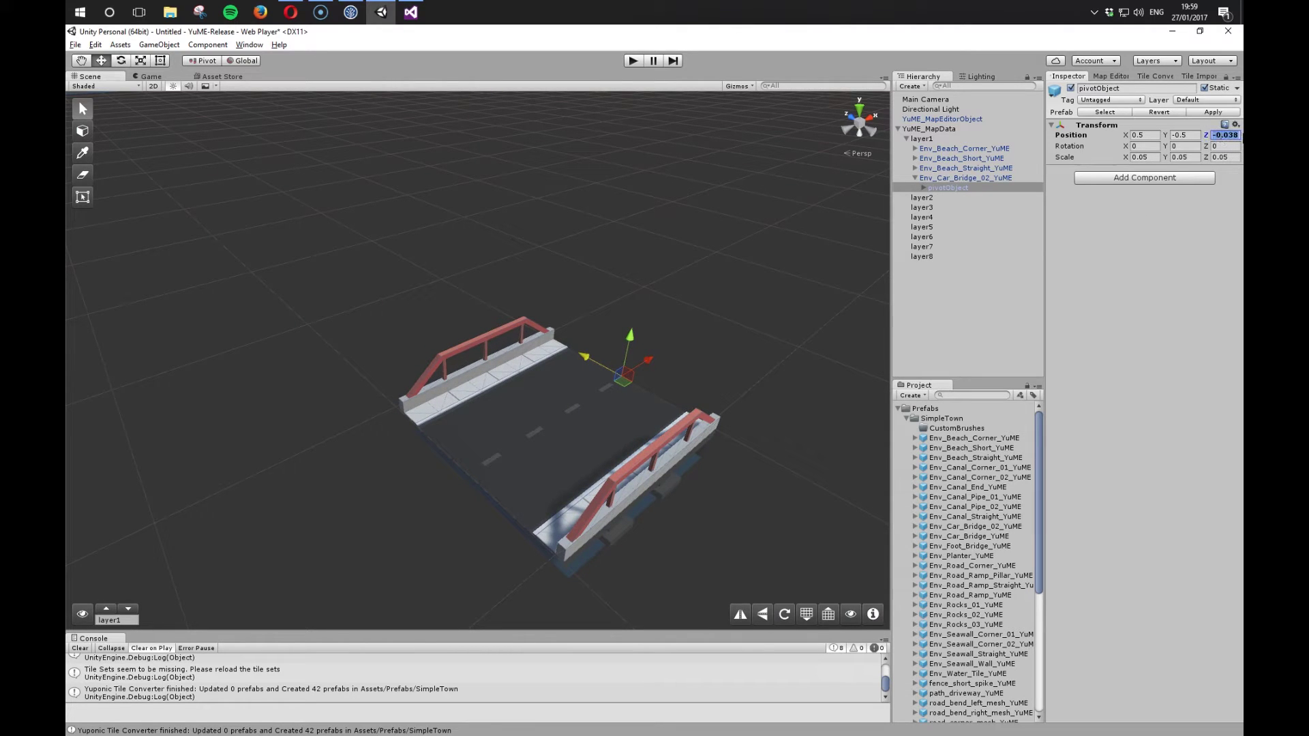
text(0)
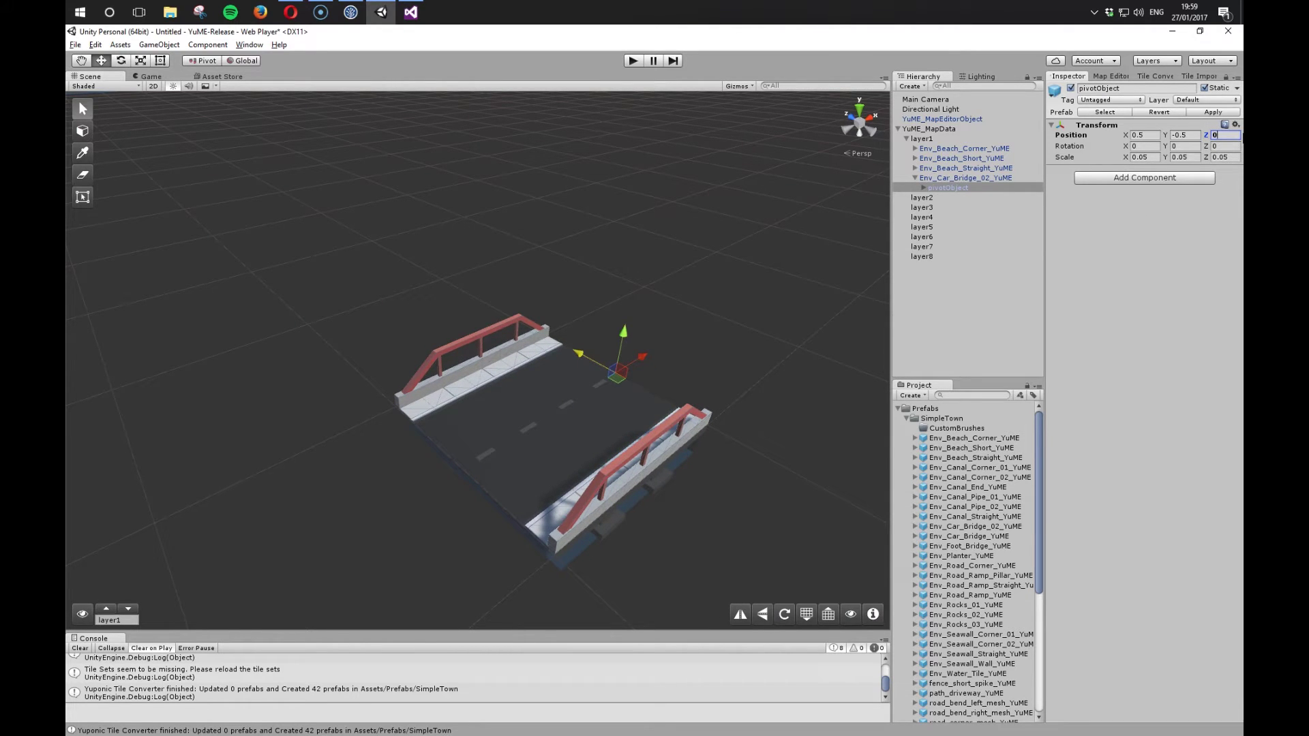
click(1212, 113)
Step: Place two more Env_Car_Bridge_02_YuME tiles on the grid, one at each end of the existing bridge tile
click(84, 134)
scroll(611, 381, down, 2)
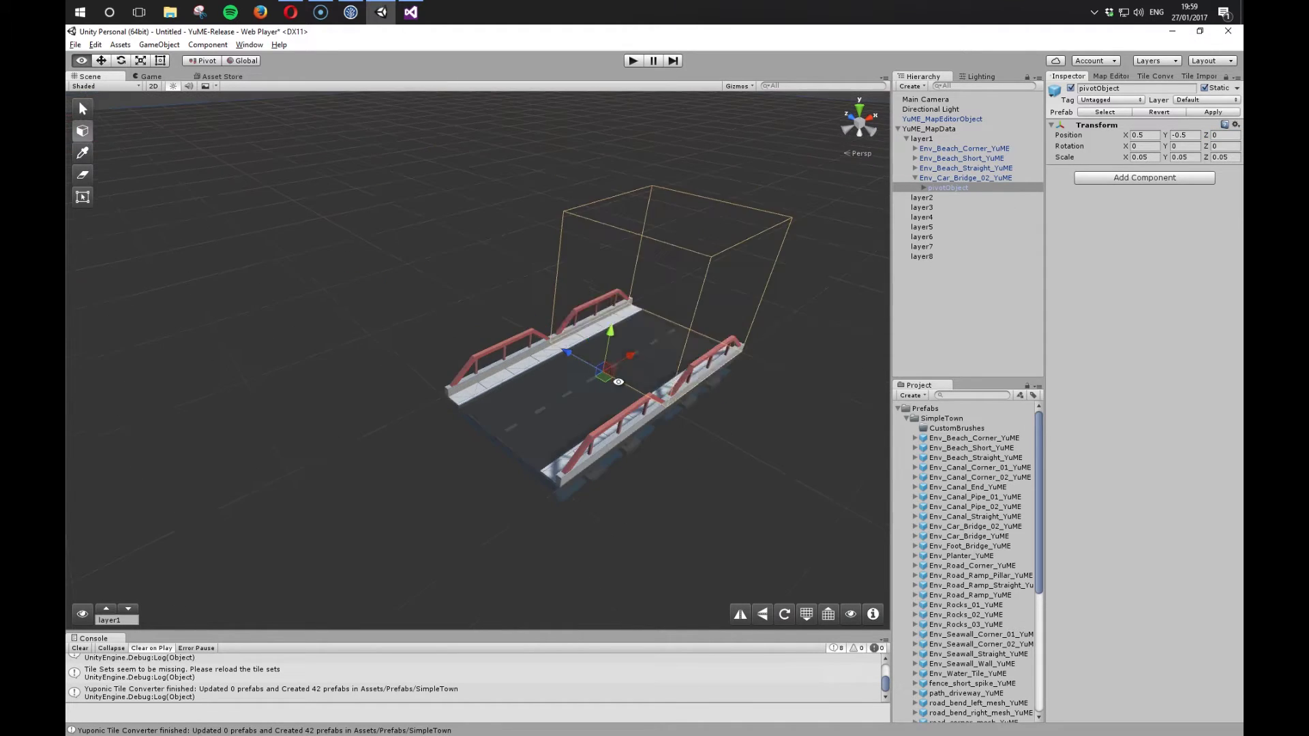
alt+drag(611, 383, 474, 413)
click(648, 403)
click(280, 441)
scroll(421, 418, down, 3)
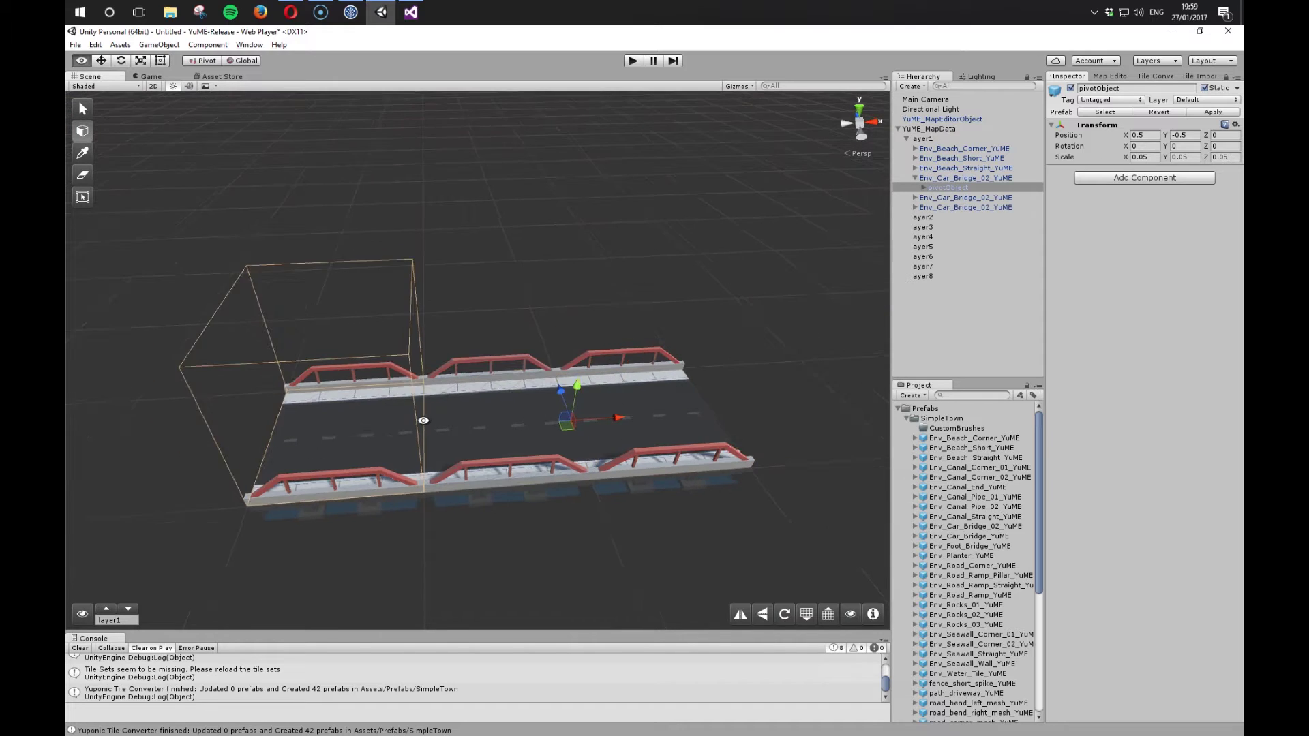
middle_drag(420, 418, 460, 401)
alt+drag(460, 401, 542, 458)
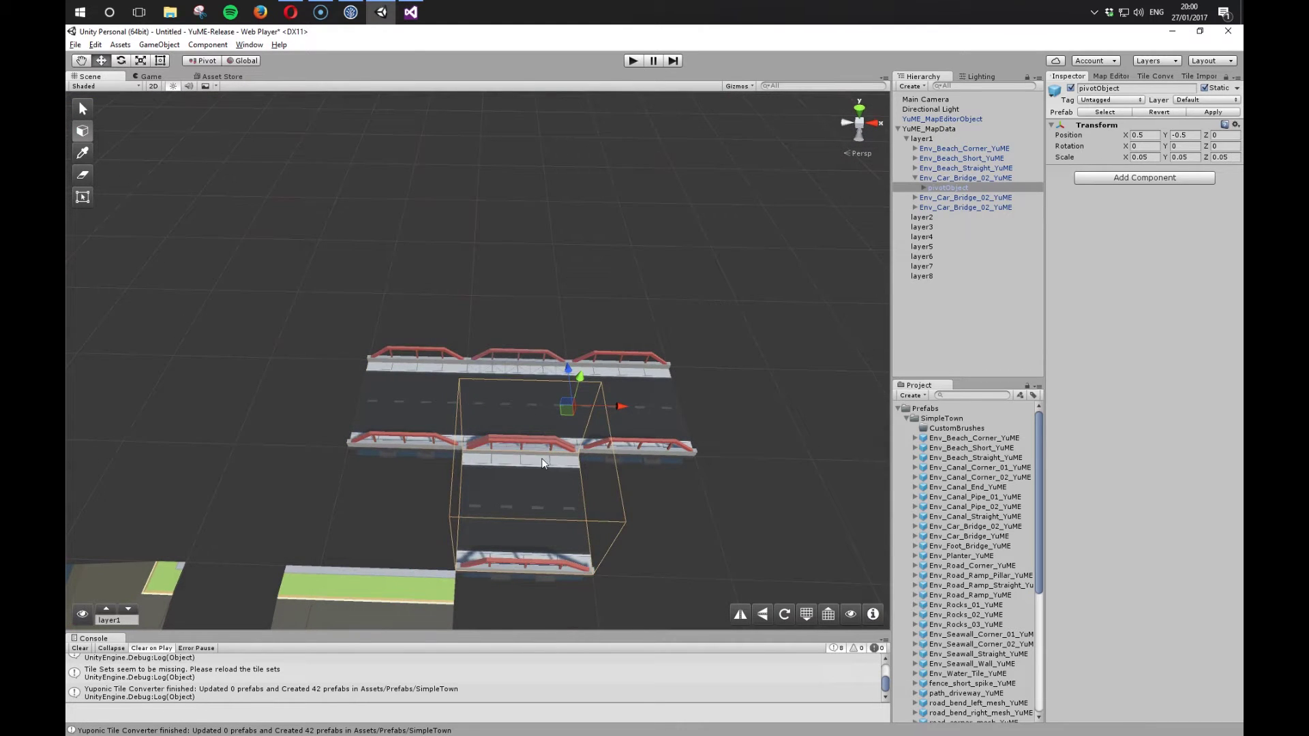
Step: Place an Env_Car_Bridge_YuME tile at one end of the bridge row and leave brush mode
click(1123, 76)
scroll(1146, 471, down, 3)
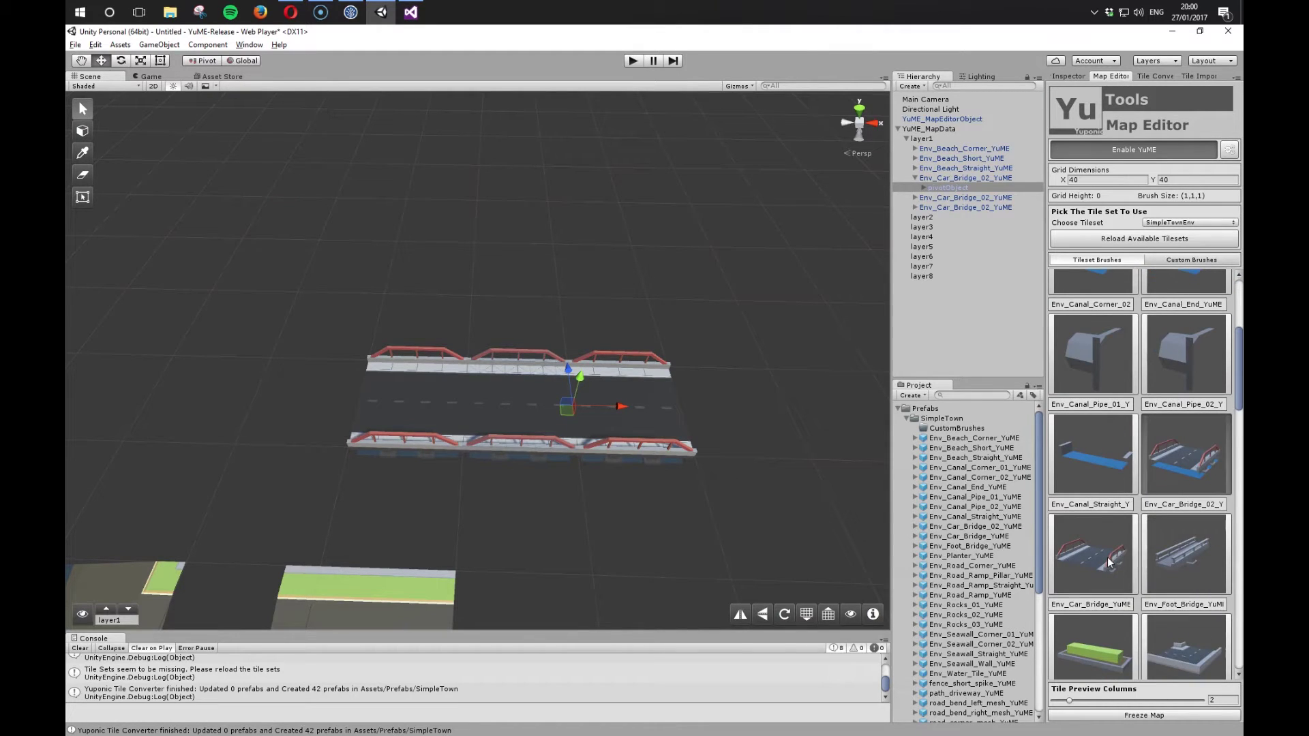
click(1108, 562)
click(315, 404)
click(83, 109)
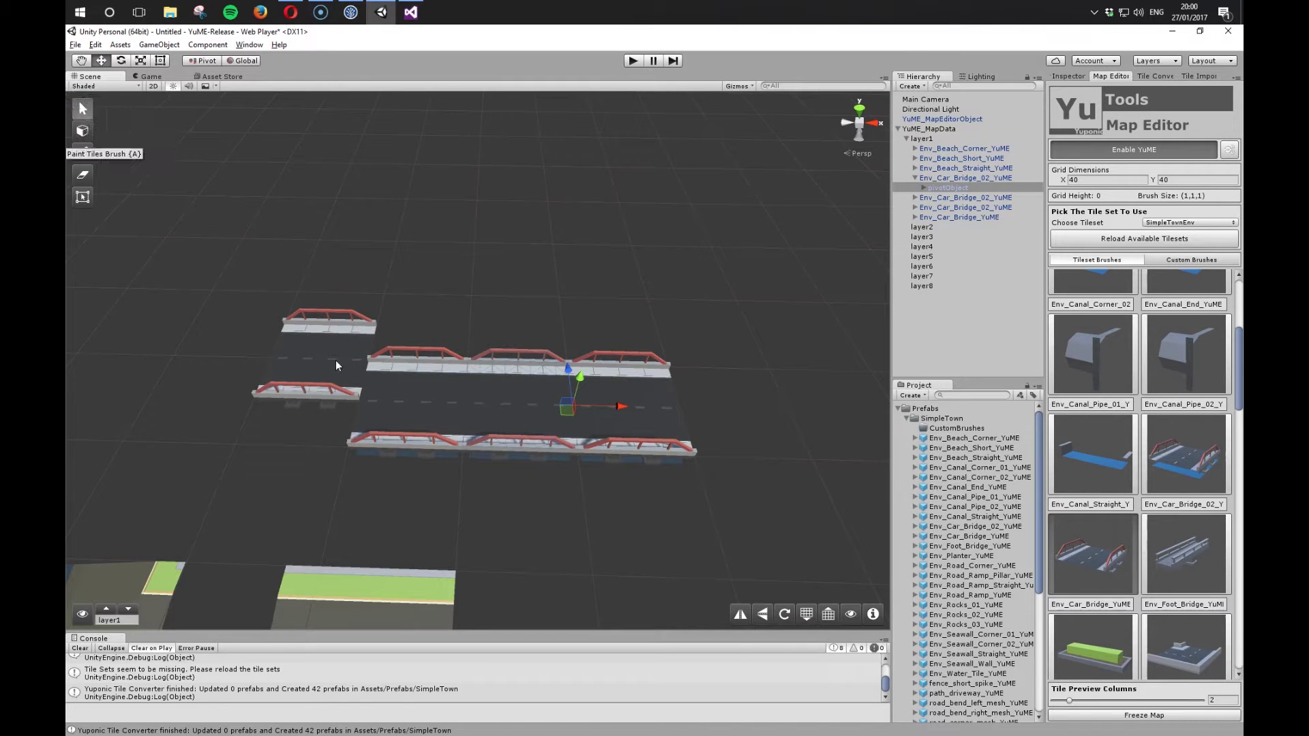
click(357, 400)
alt+drag(268, 440, 493, 374)
Step: Set the Z position of the Env_Car_Bridge_YuME tile's pivotObject to 0 and apply the change to its prefab
click(915, 217)
click(950, 227)
click(1079, 76)
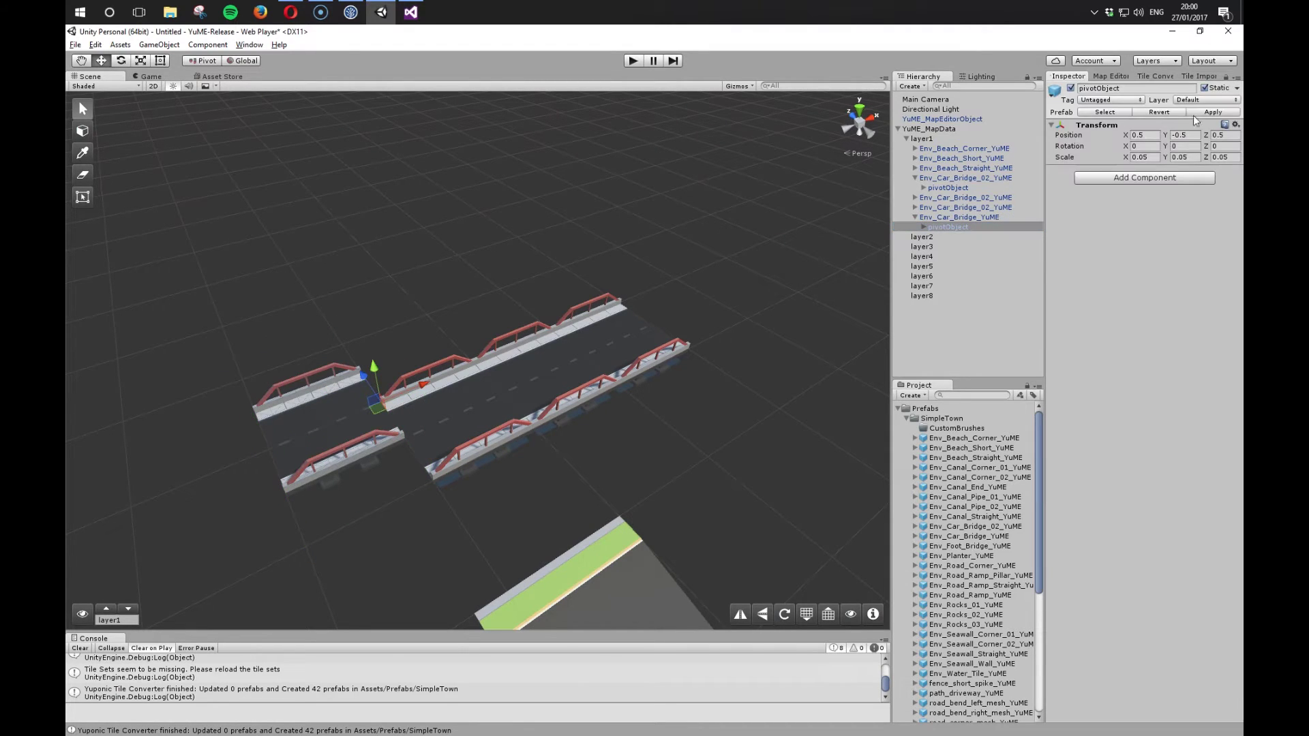
click(1234, 135)
text(0)
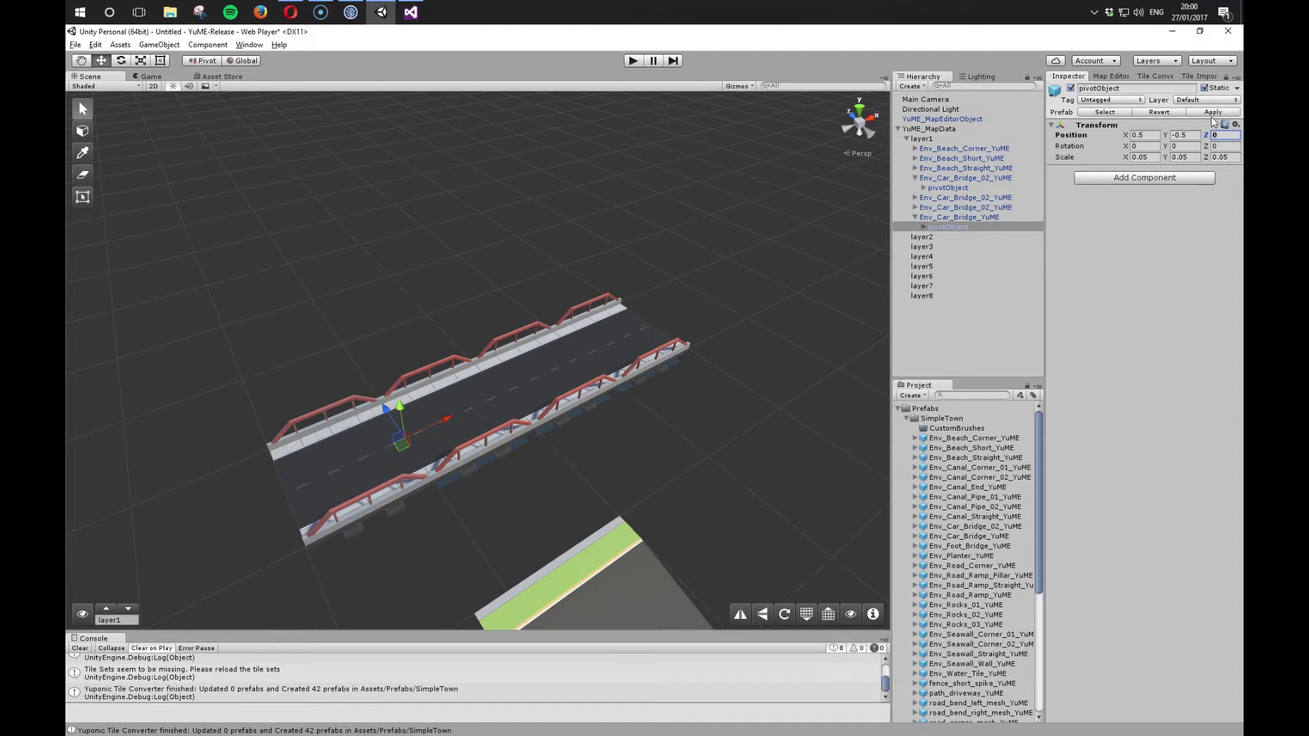
click(1214, 112)
Step: Extend the bridge row with one Env_Car_Bridge_YuME tile at each end and leave brush mode
click(83, 131)
click(255, 539)
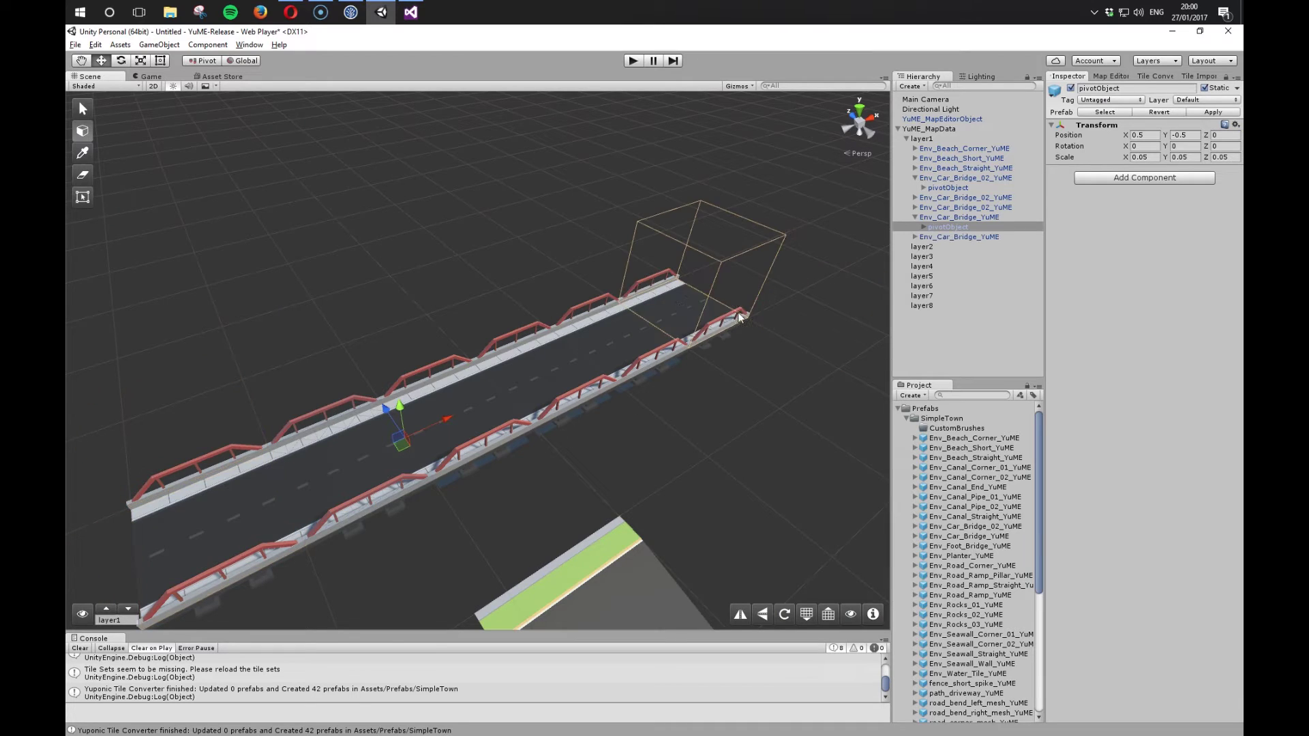
click(682, 304)
alt+drag(743, 426, 537, 409)
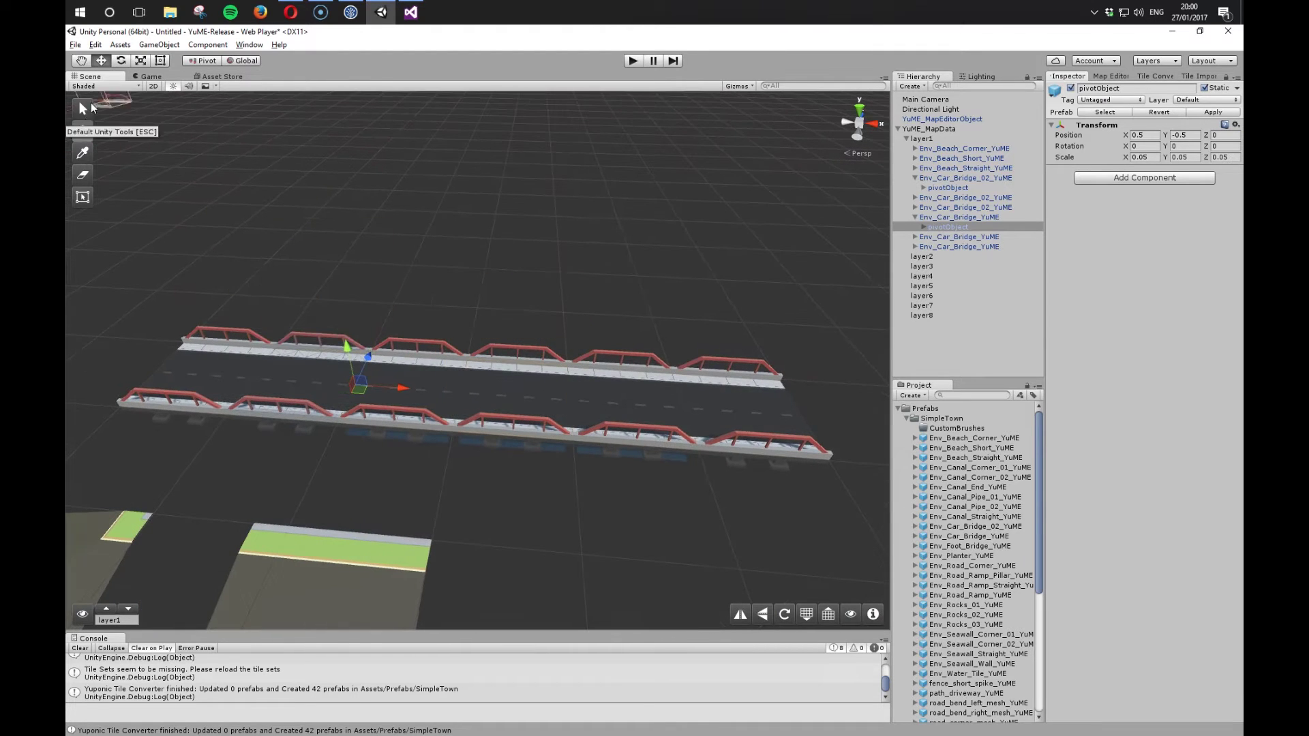
alt+drag(268, 289, 436, 338)
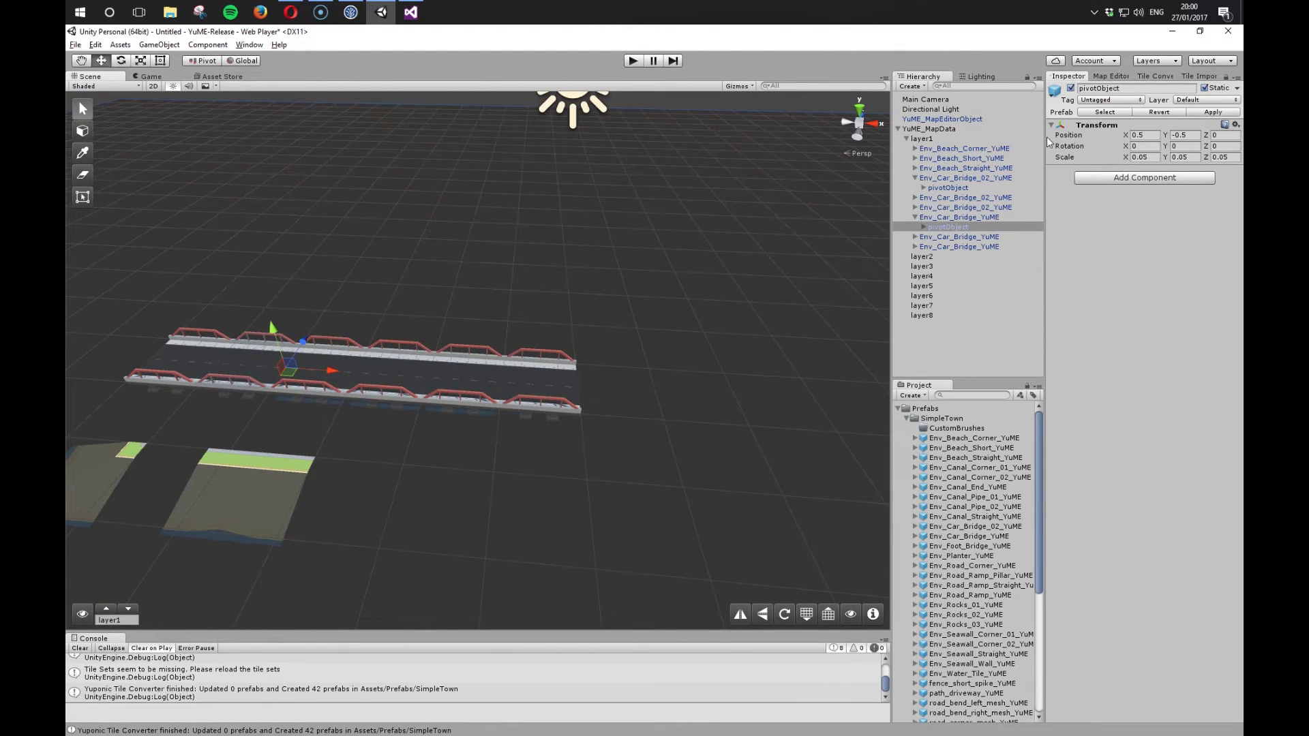
Step: Look through the SimpleTownEnv tileset brushes, including the road ramps, rocks, seawalls and road bends
click(1110, 76)
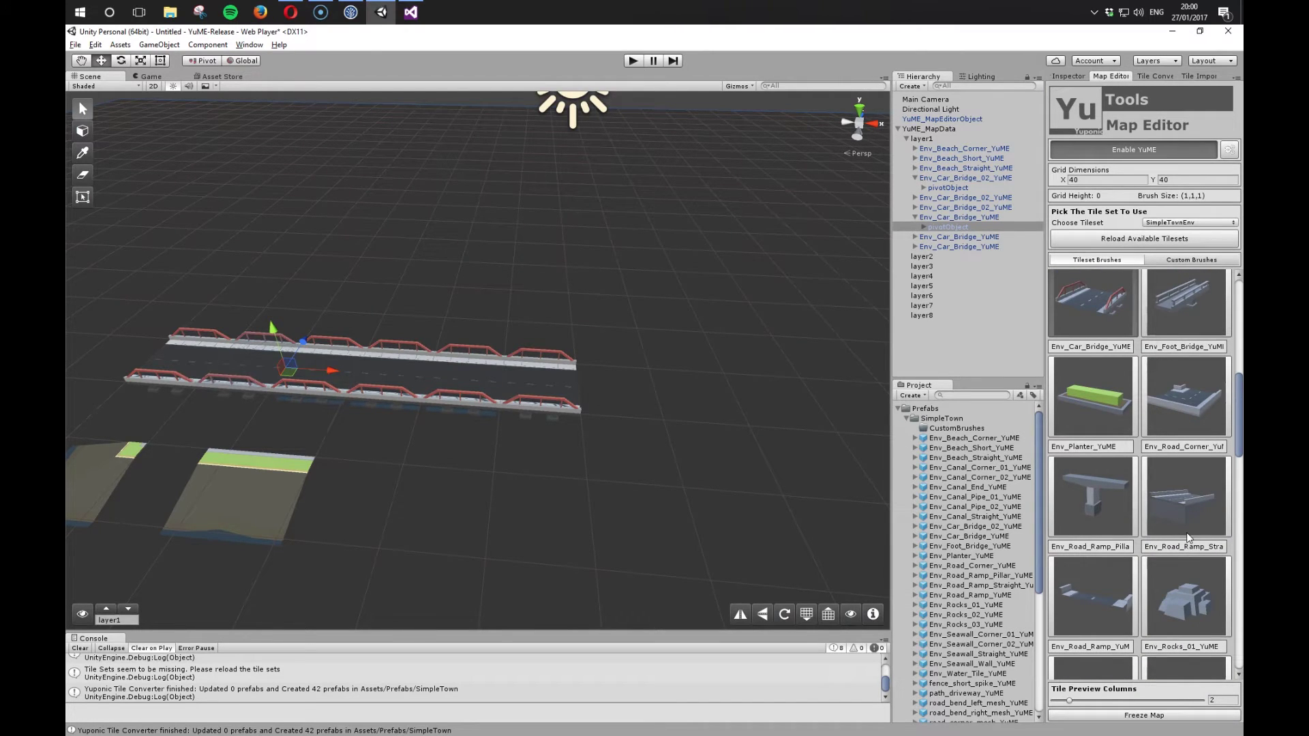
scroll(1186, 536, up, 3)
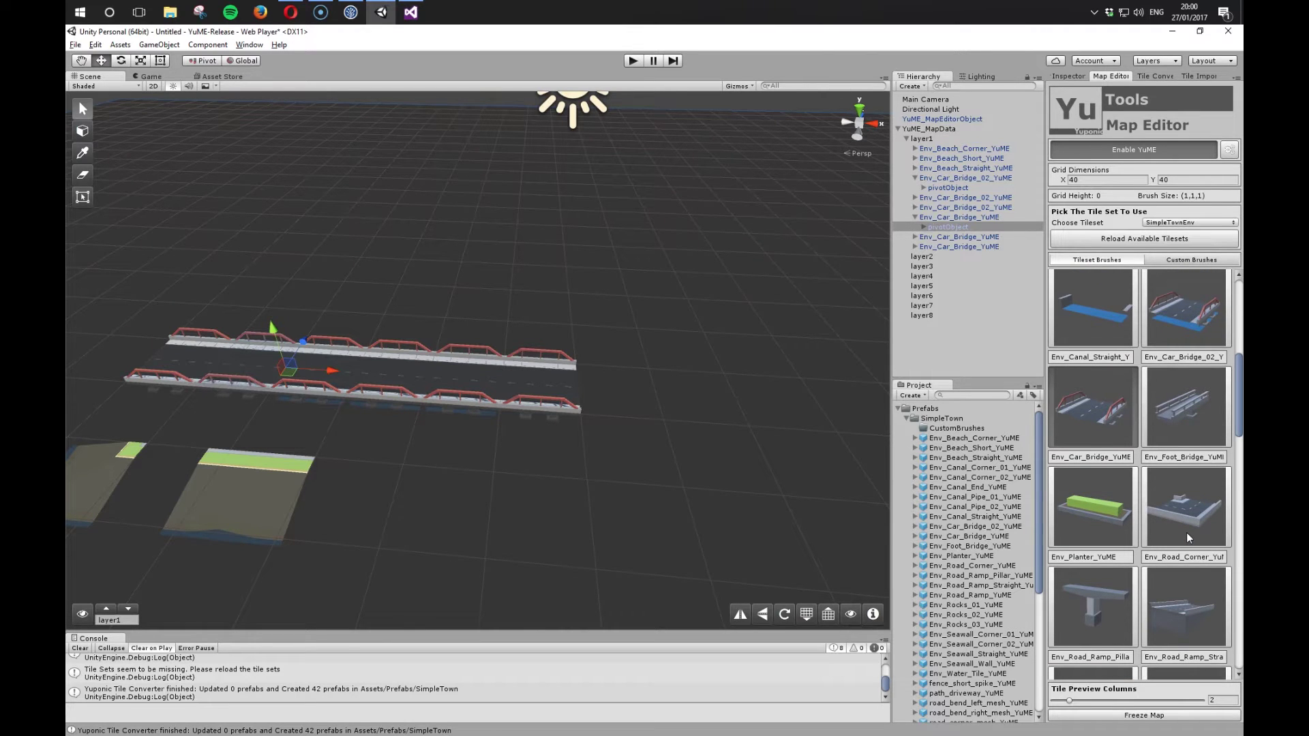
scroll(1186, 533, down, 10)
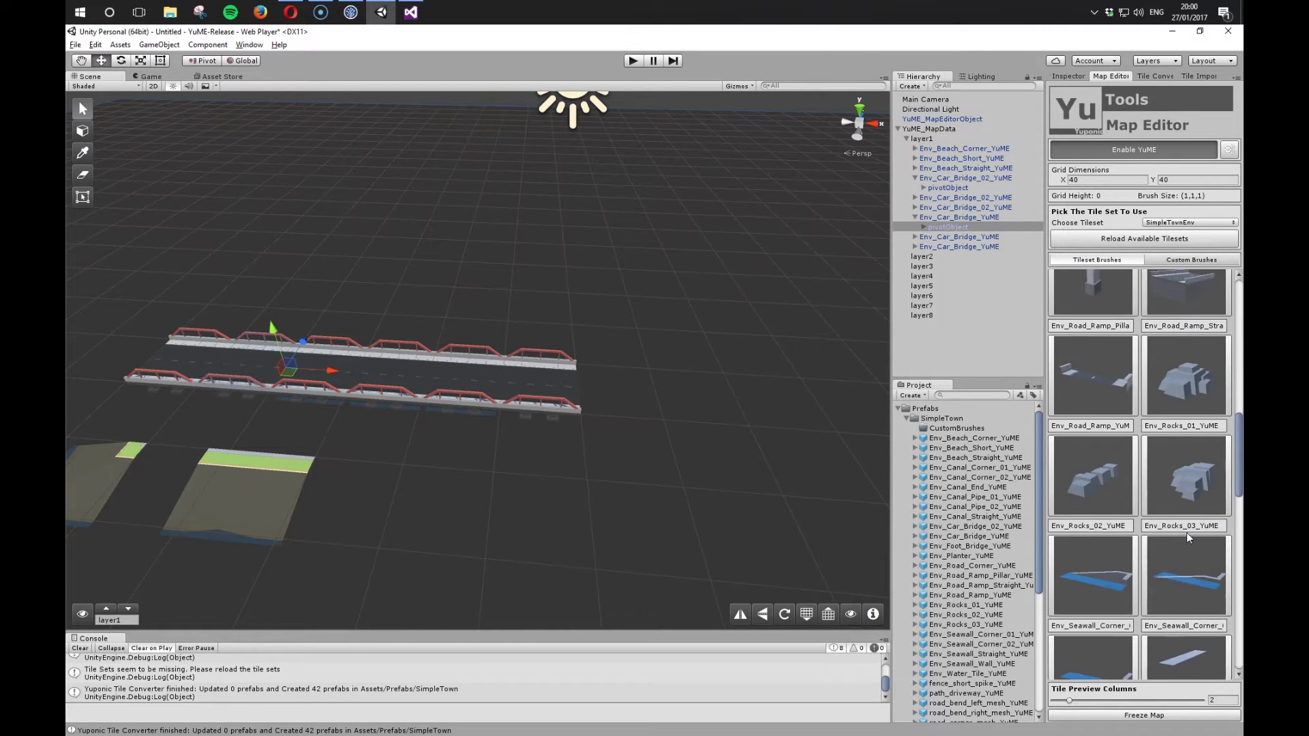
scroll(1186, 533, down, 12)
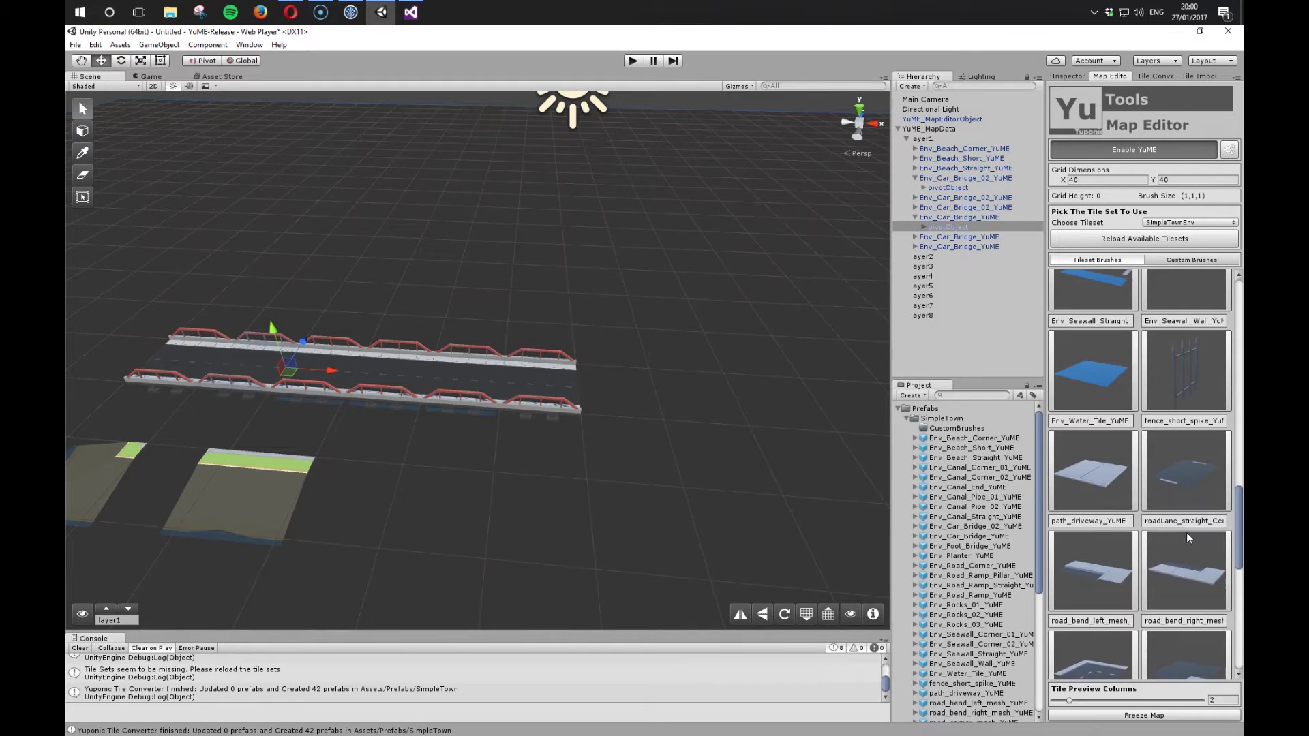
scroll(1186, 534, up, 7)
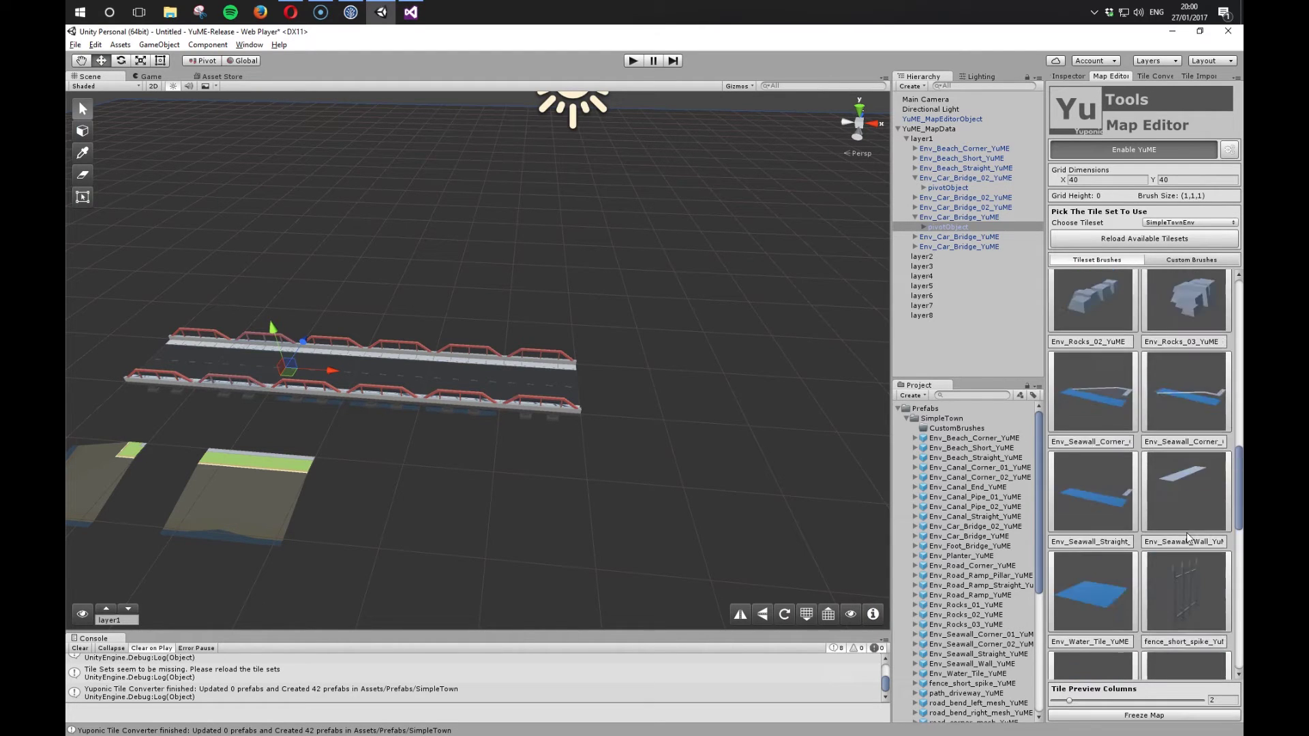
scroll(1187, 536, up, 20)
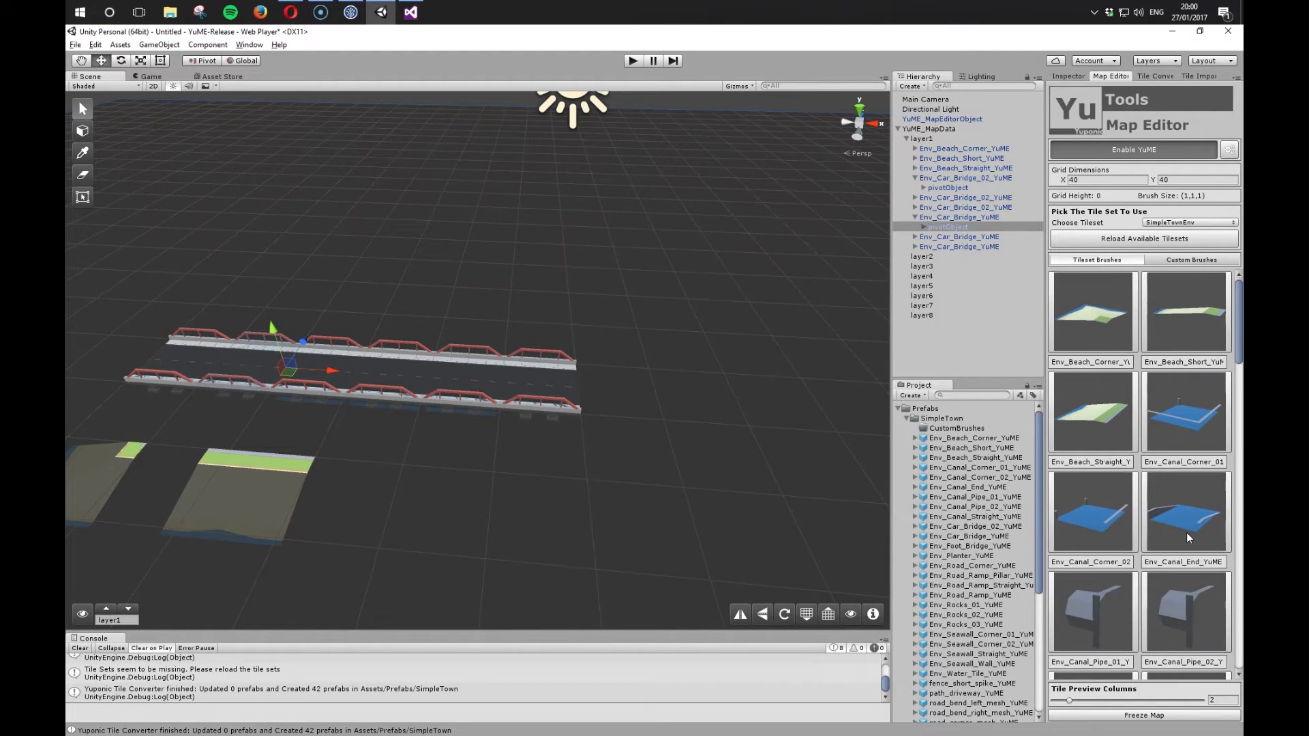
Step: Open the SimpleTown_DemoScene scene from the DemoScene folder, discarding the changes to the untitled scene
click(898, 408)
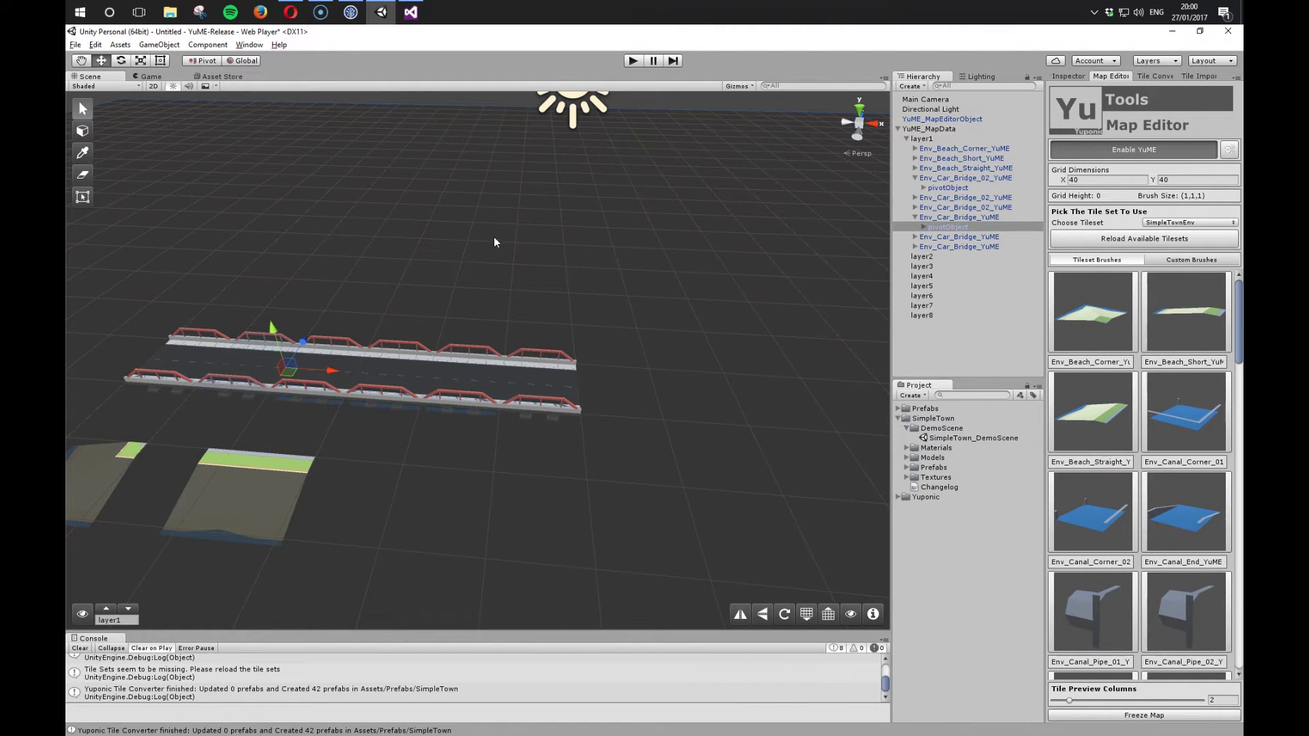
double_click(955, 439)
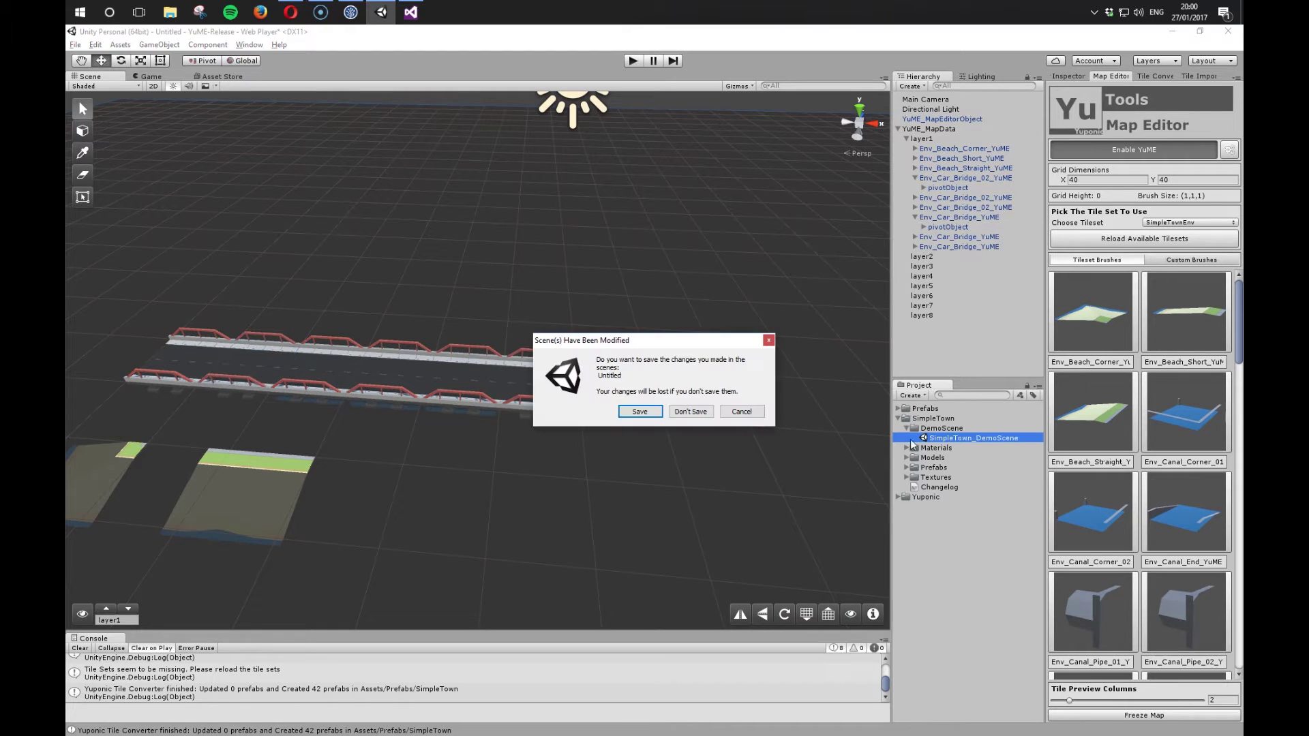
click(690, 414)
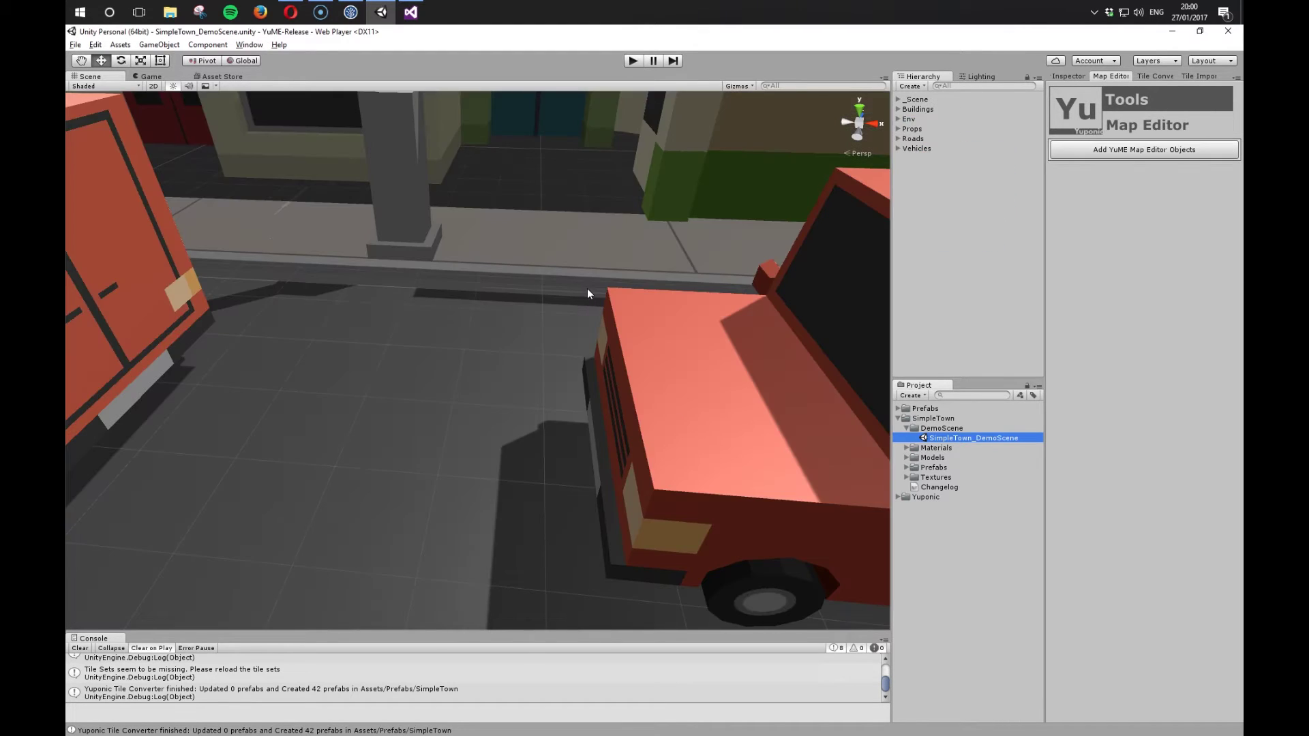
Step: Select individual road pieces around the fire truck in the demo town to examine how the road is assembled
scroll(557, 300, down, 15)
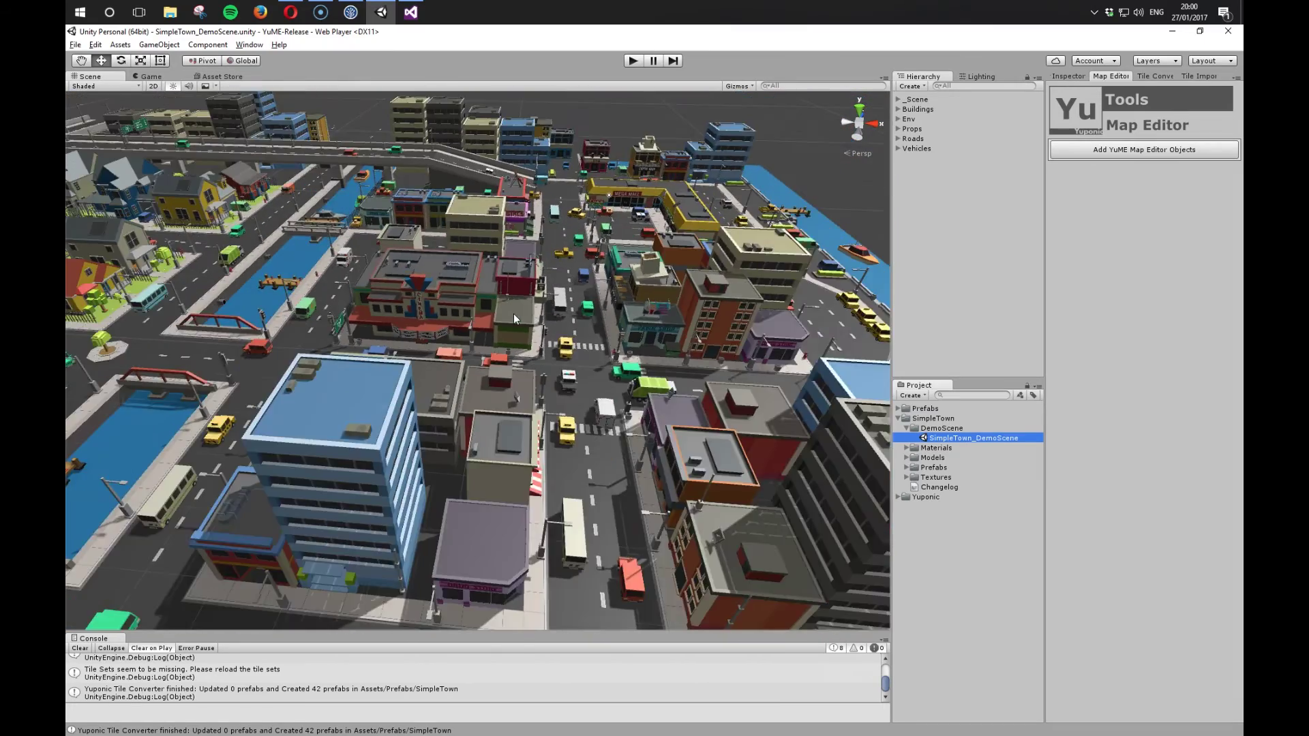
alt+drag(513, 313, 424, 446)
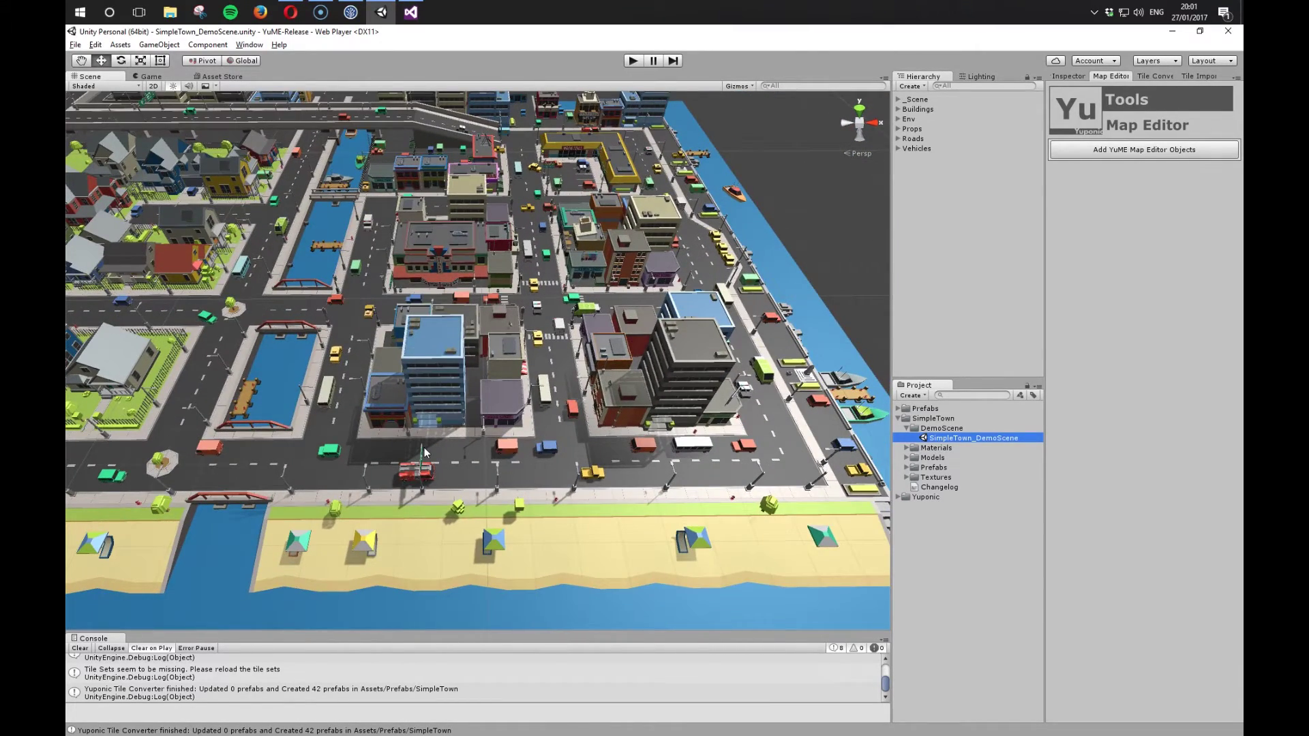
click(374, 448)
scroll(381, 443, up, 6)
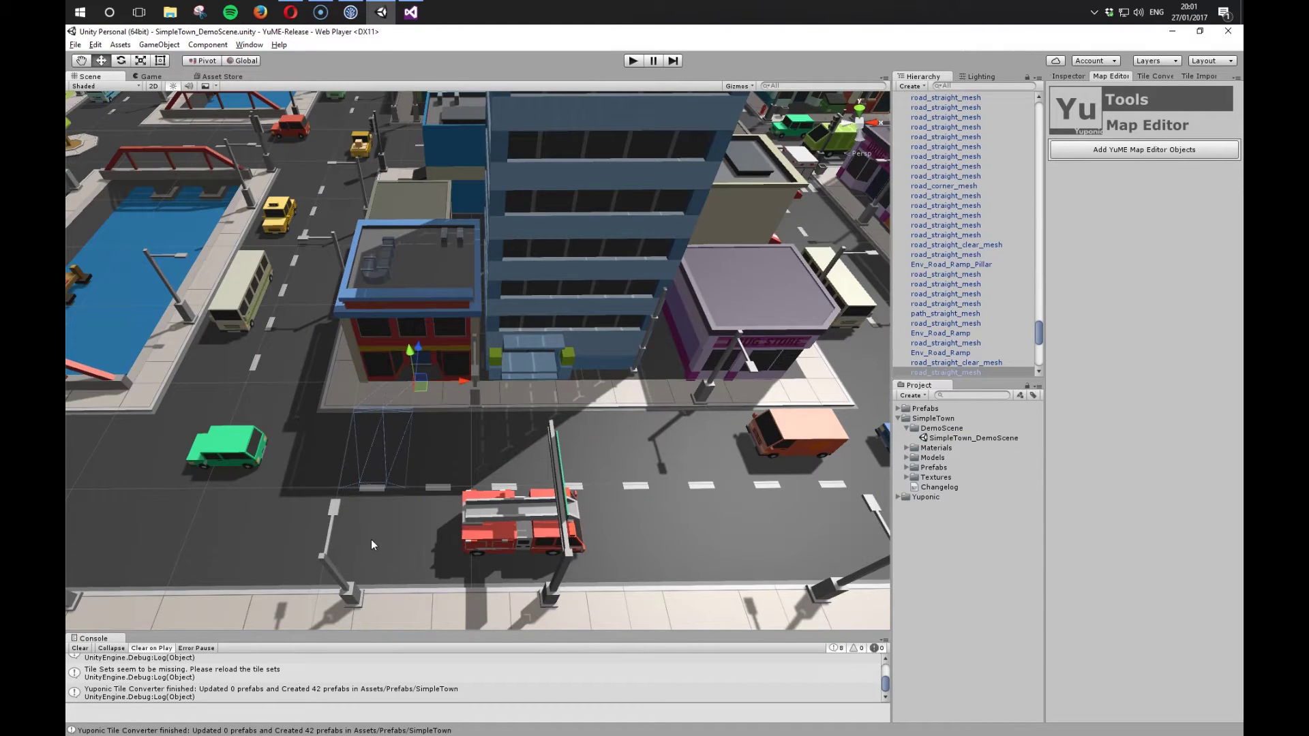
click(372, 540)
click(396, 452)
click(395, 451)
click(392, 533)
click(440, 463)
click(381, 472)
click(390, 539)
click(432, 543)
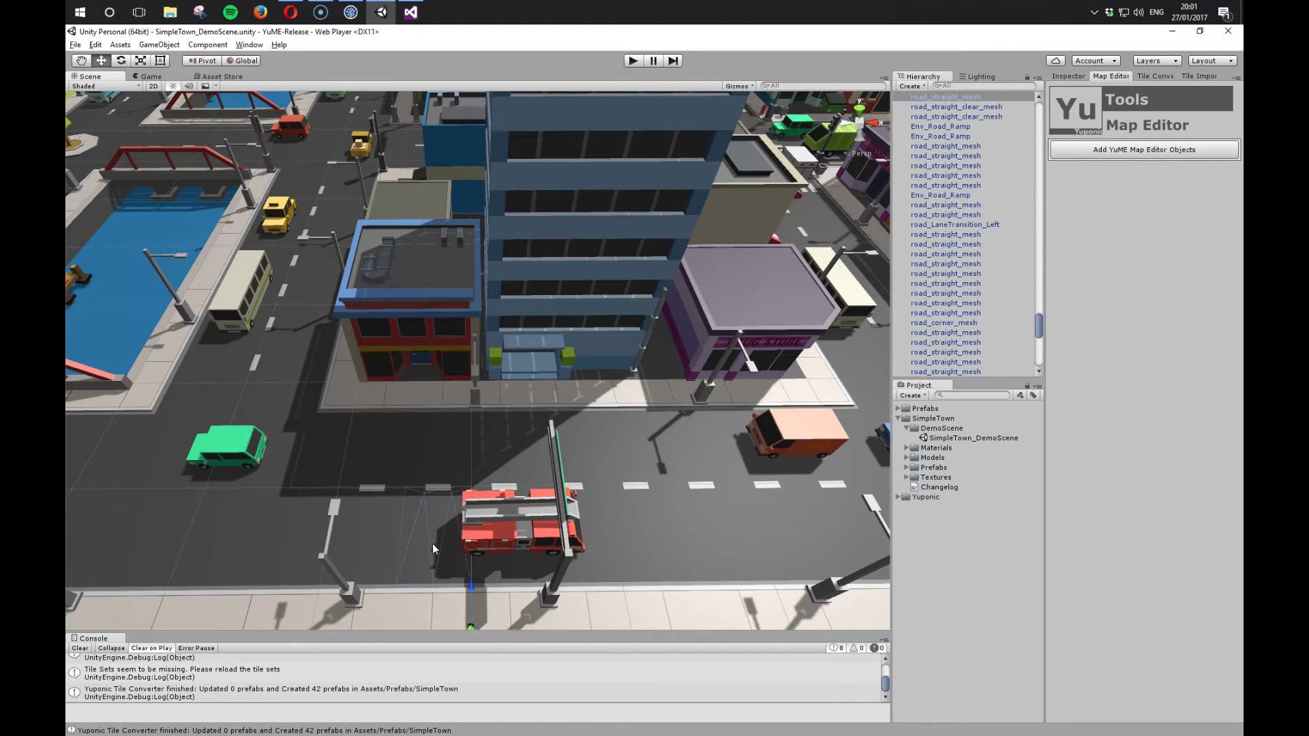
click(414, 456)
click(392, 464)
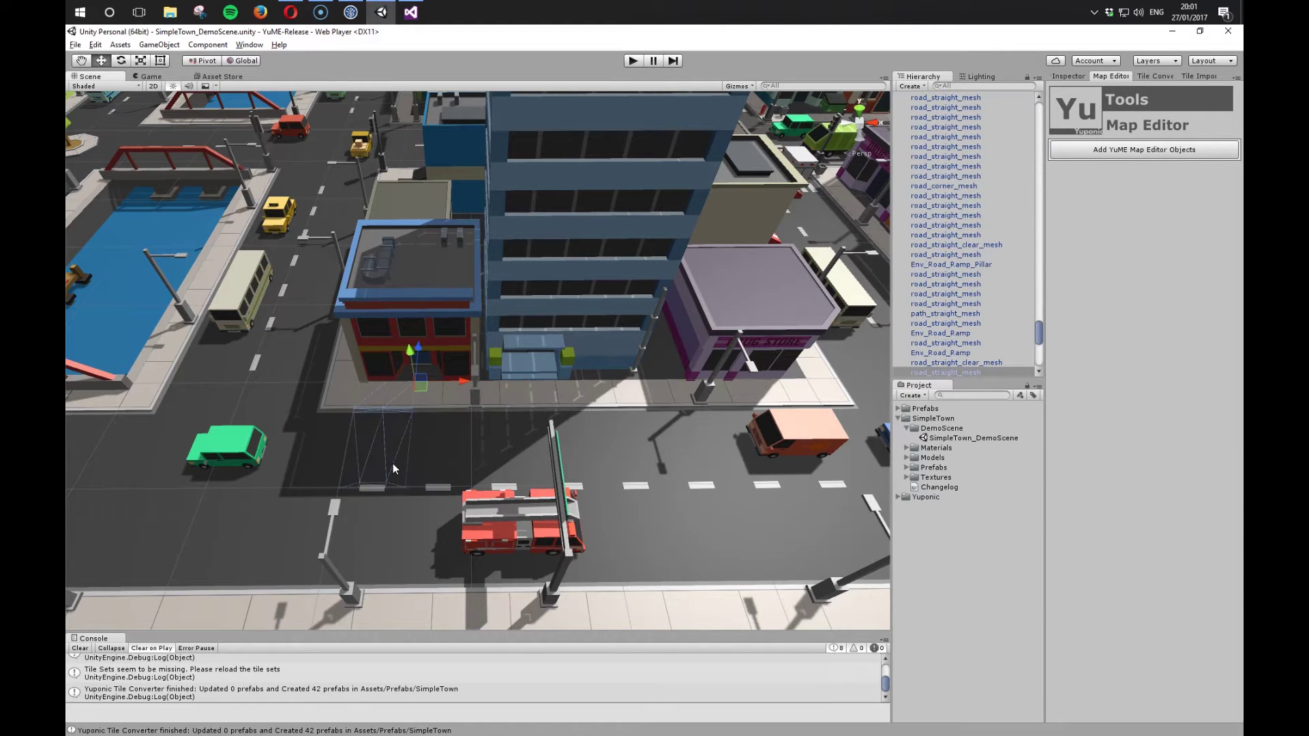
Step: Open the YuME Prefab Sampler and dock it below the Map Editor
click(250, 45)
mouse_move(283, 108)
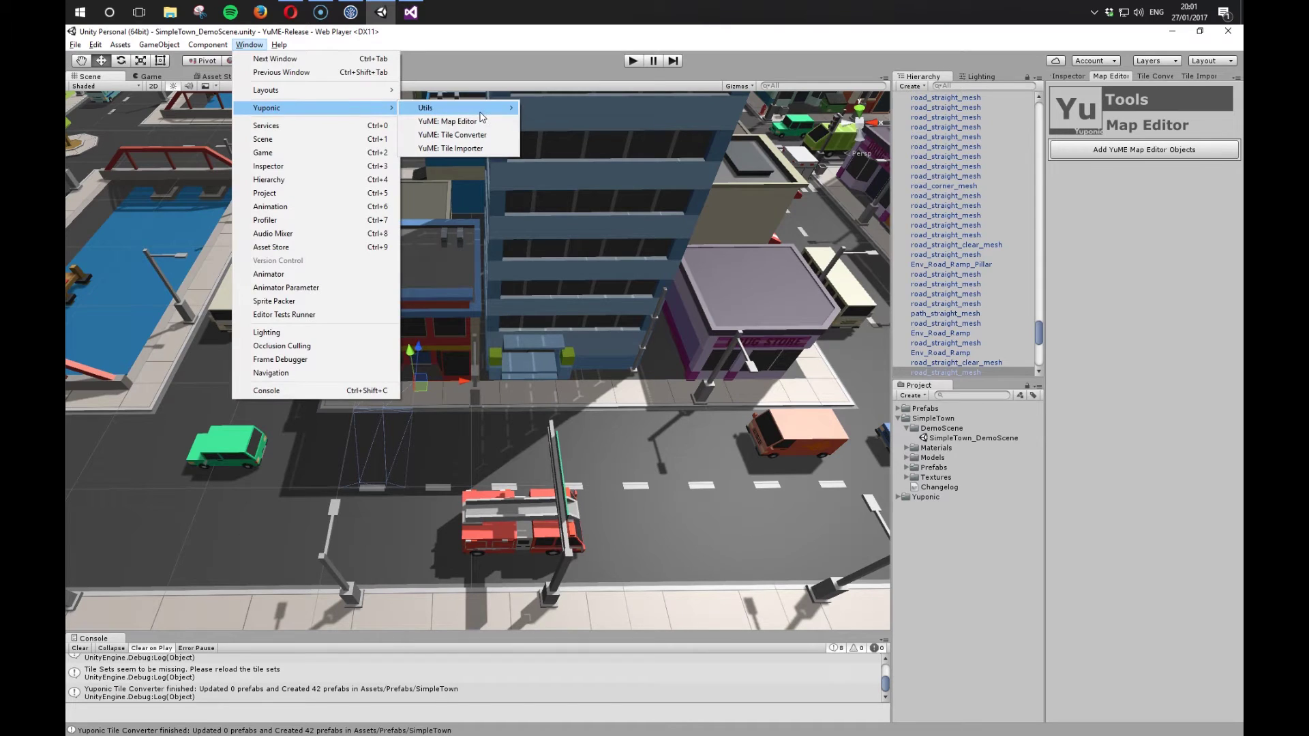
mouse_move(480, 113)
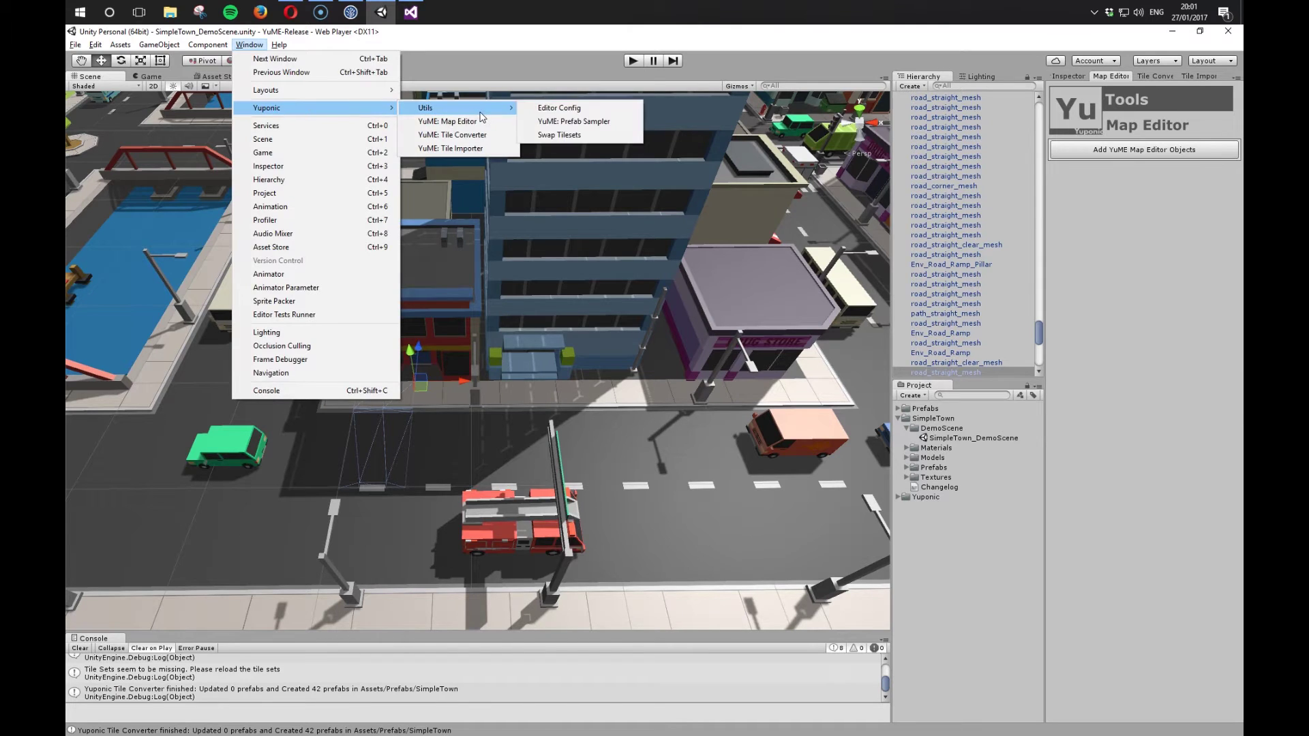
click(599, 127)
drag(111, 38, 1136, 633)
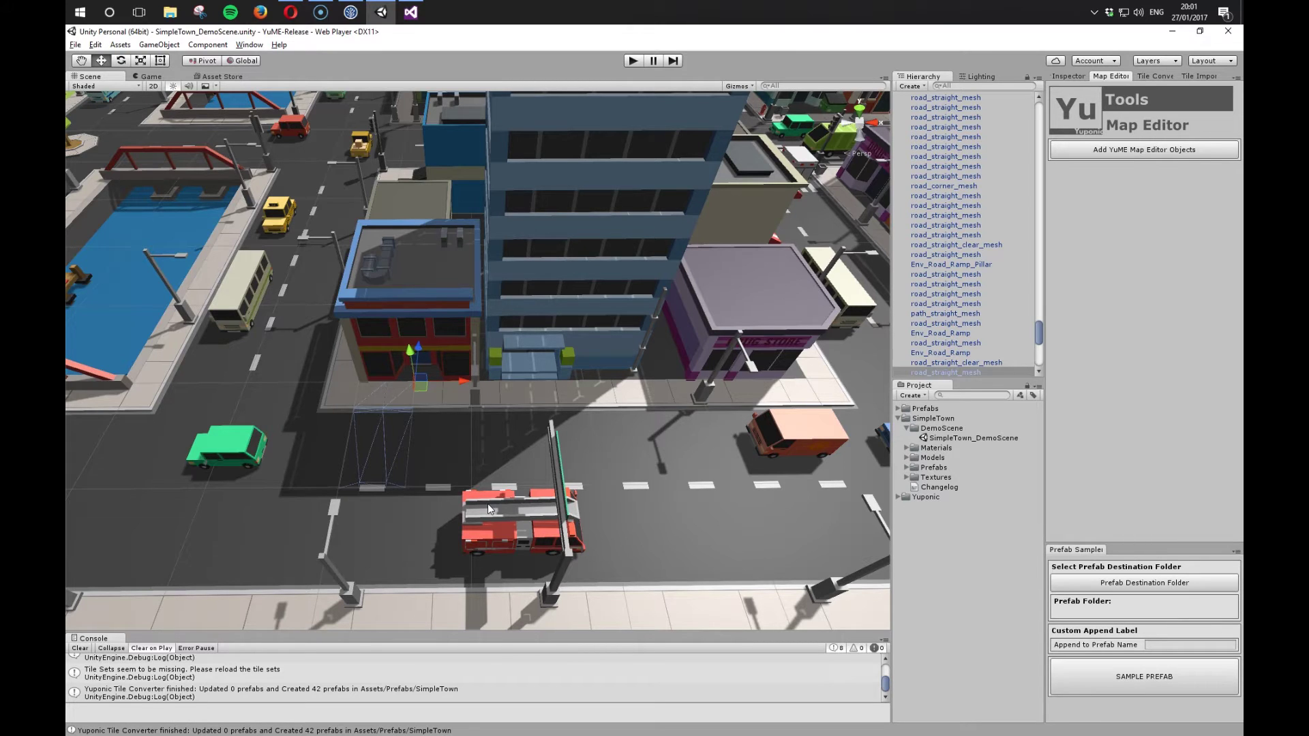
Step: Create a YuTiles folder in Assets/Prefabs as the sampler's destination and set the text appended to prefab names to Yu_
click(1152, 585)
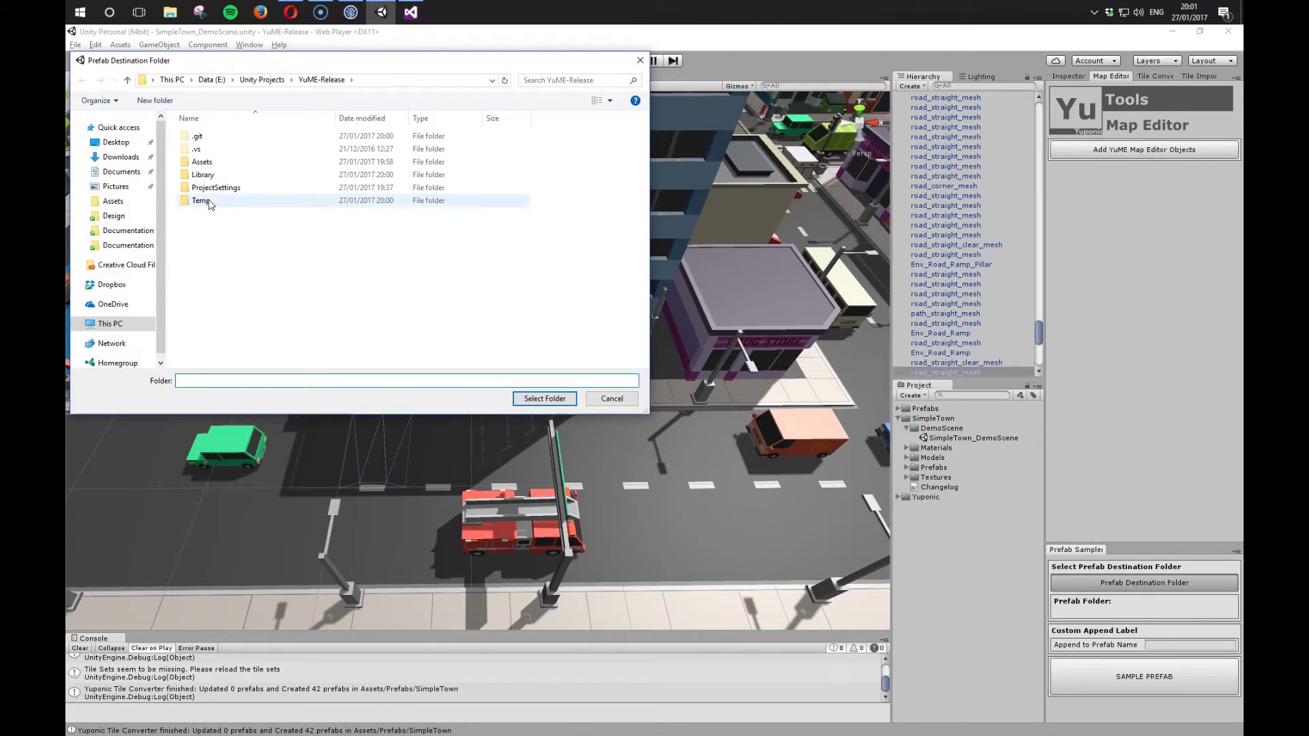
double_click(204, 162)
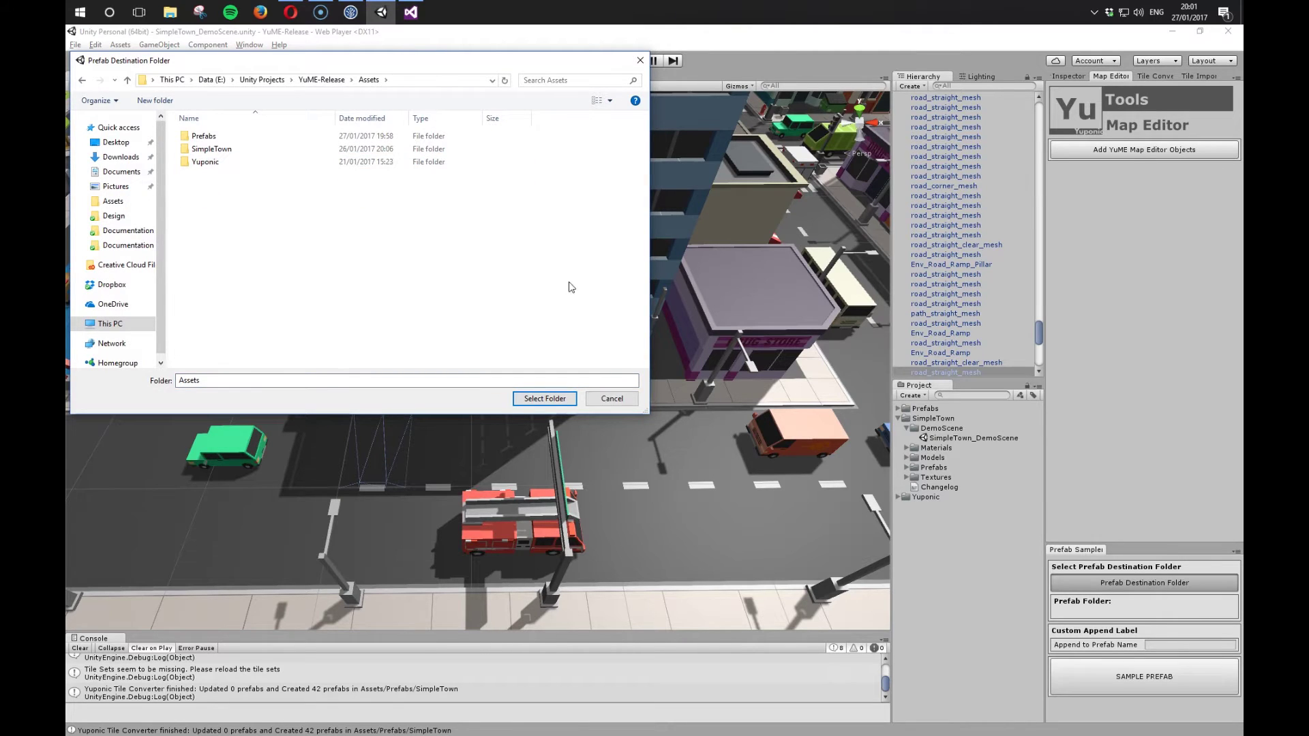
double_click(205, 136)
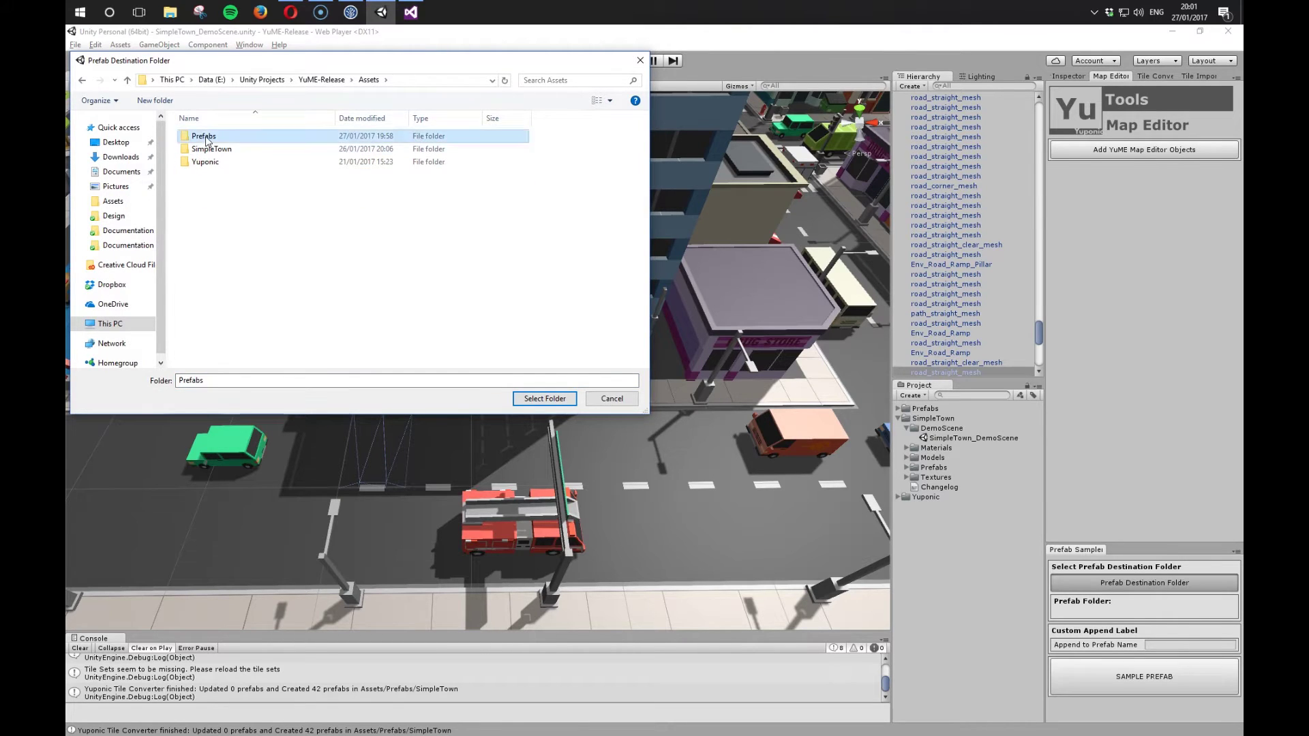
click(149, 100)
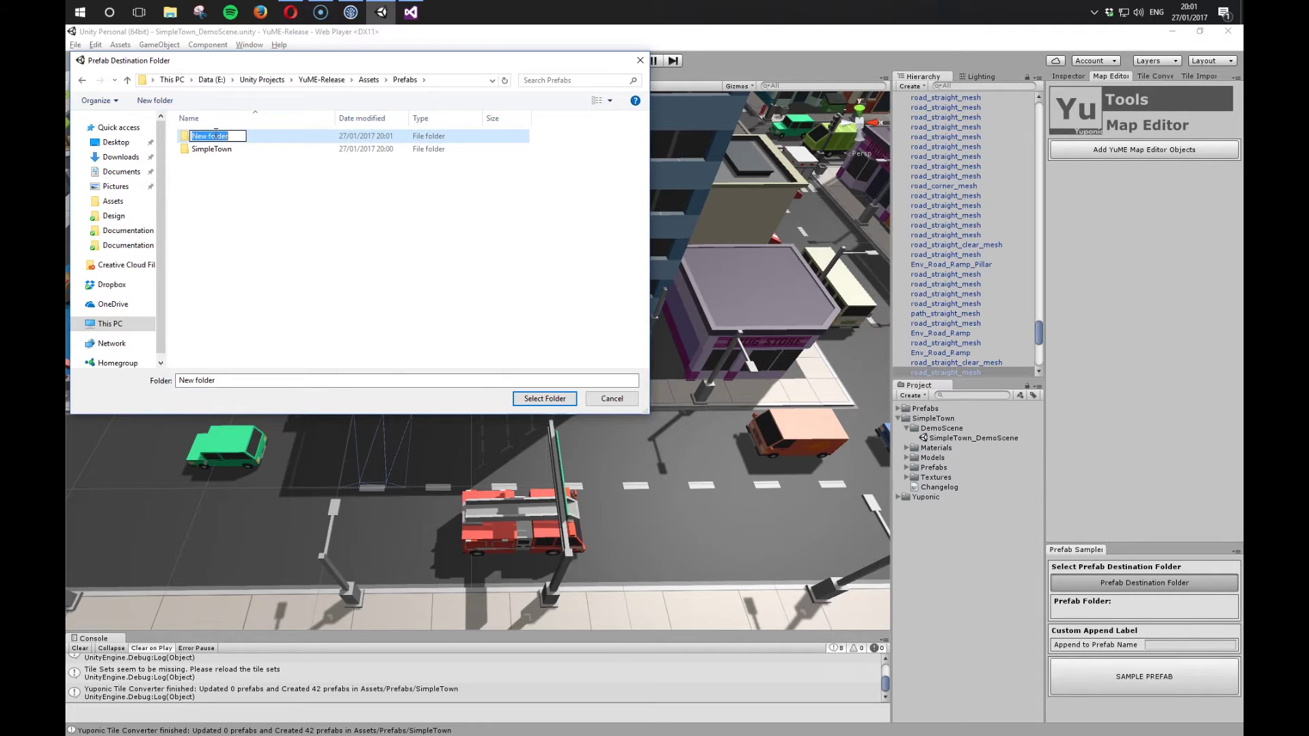
text(YuTiles)
key(Return)
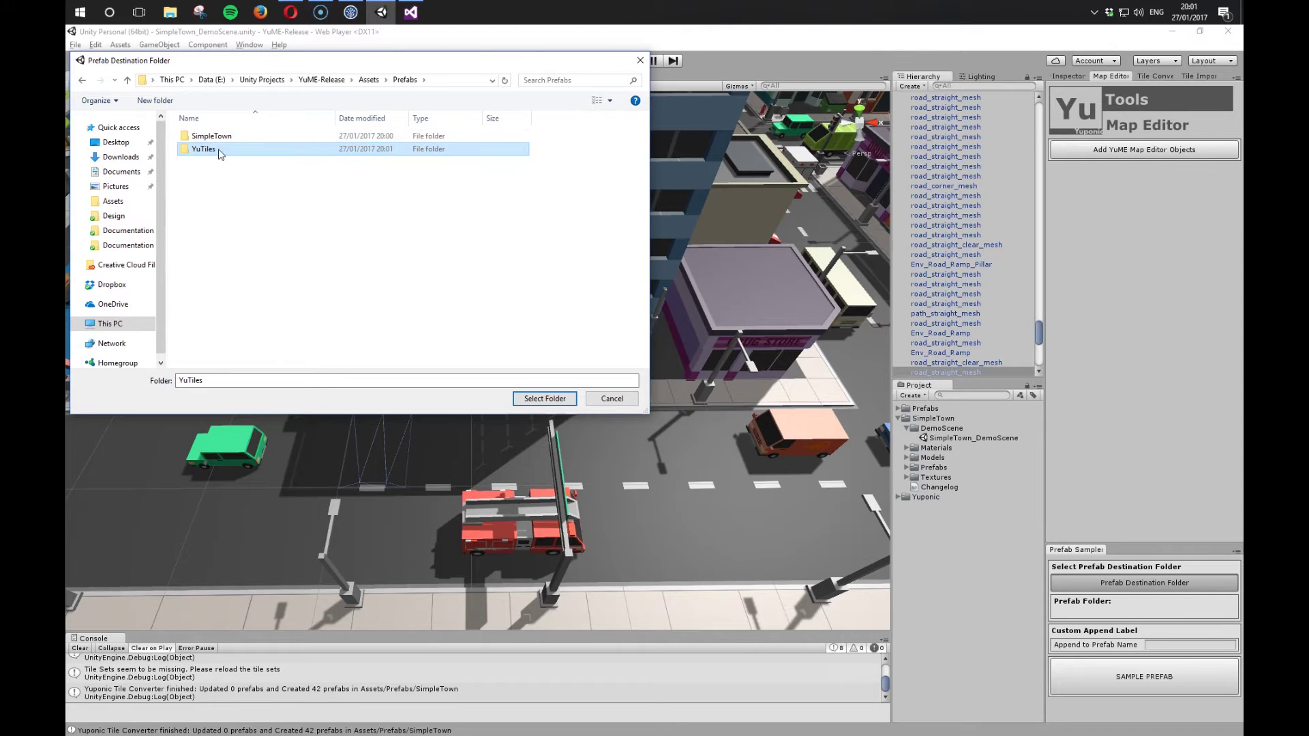
double_click(219, 151)
click(545, 398)
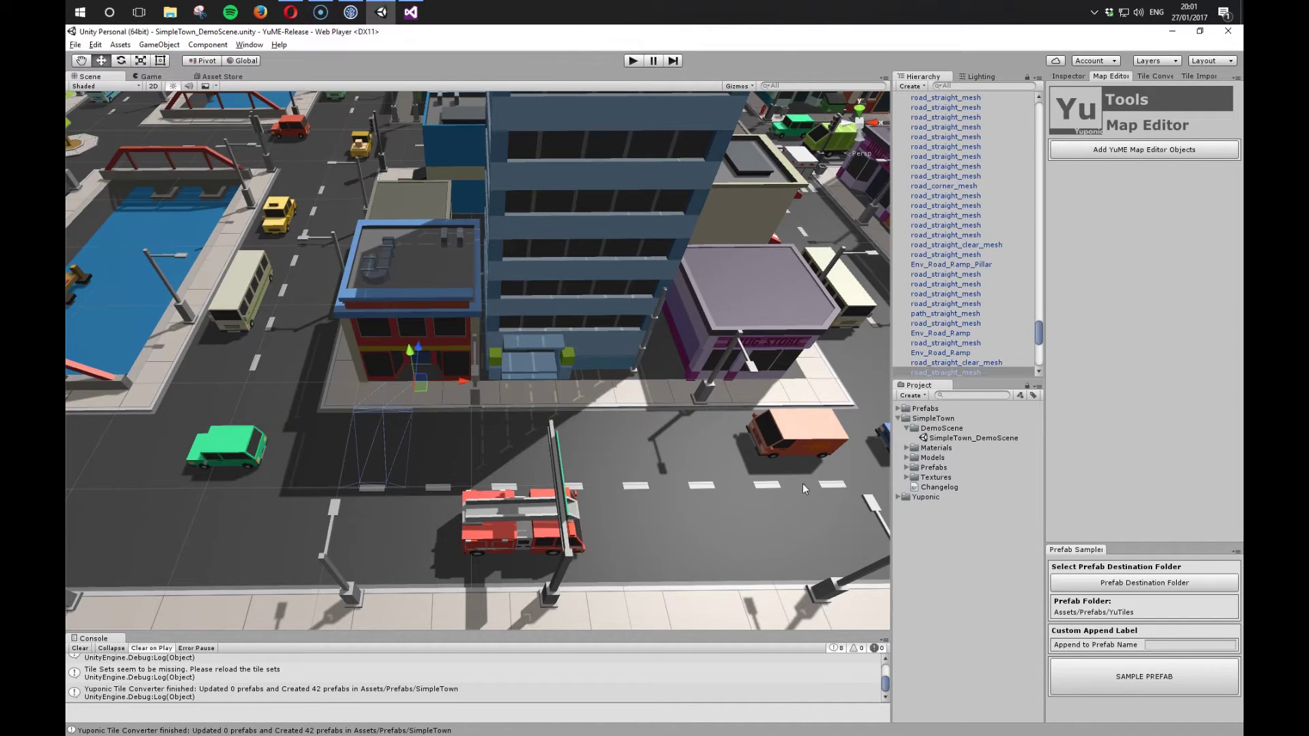
click(1162, 646)
text(Yu_)
Step: Sample the straight road pieces around the fire truck together with the street lamp and overhead exit sign as one prefab
click(385, 441)
click(381, 532)
click(375, 443)
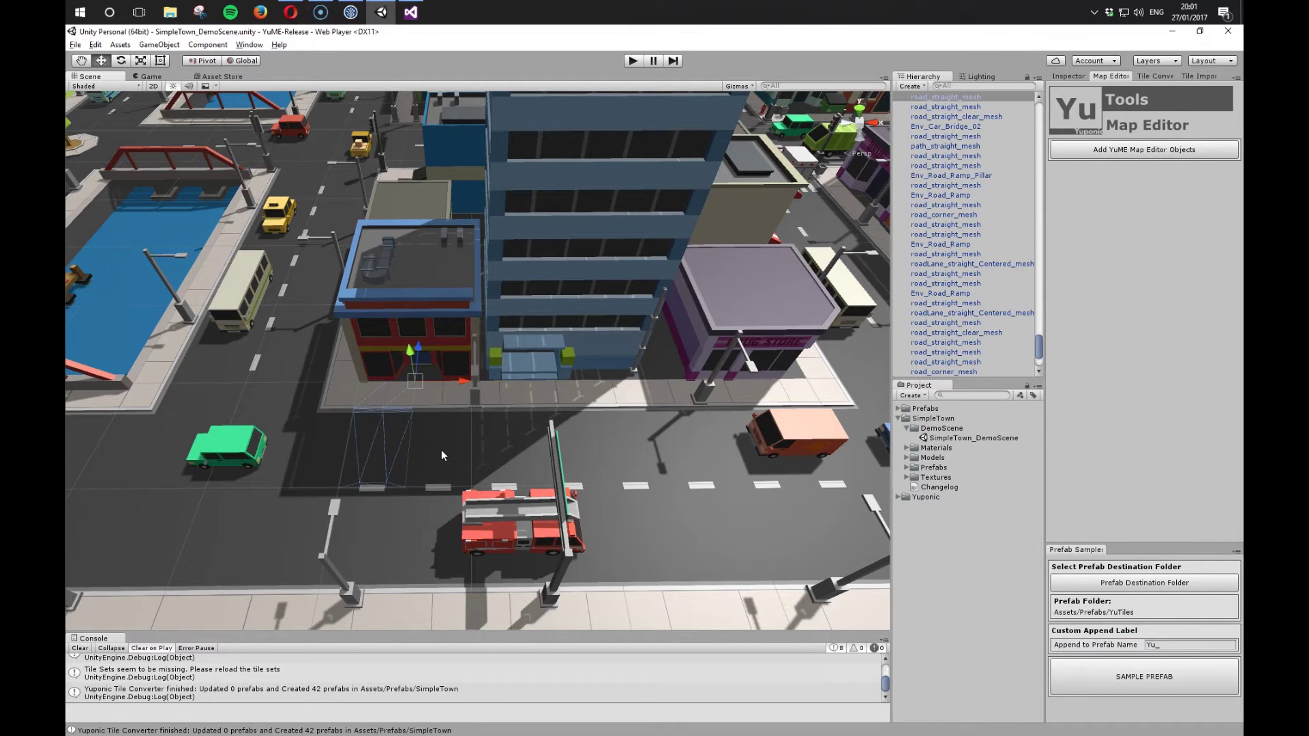
click(394, 533)
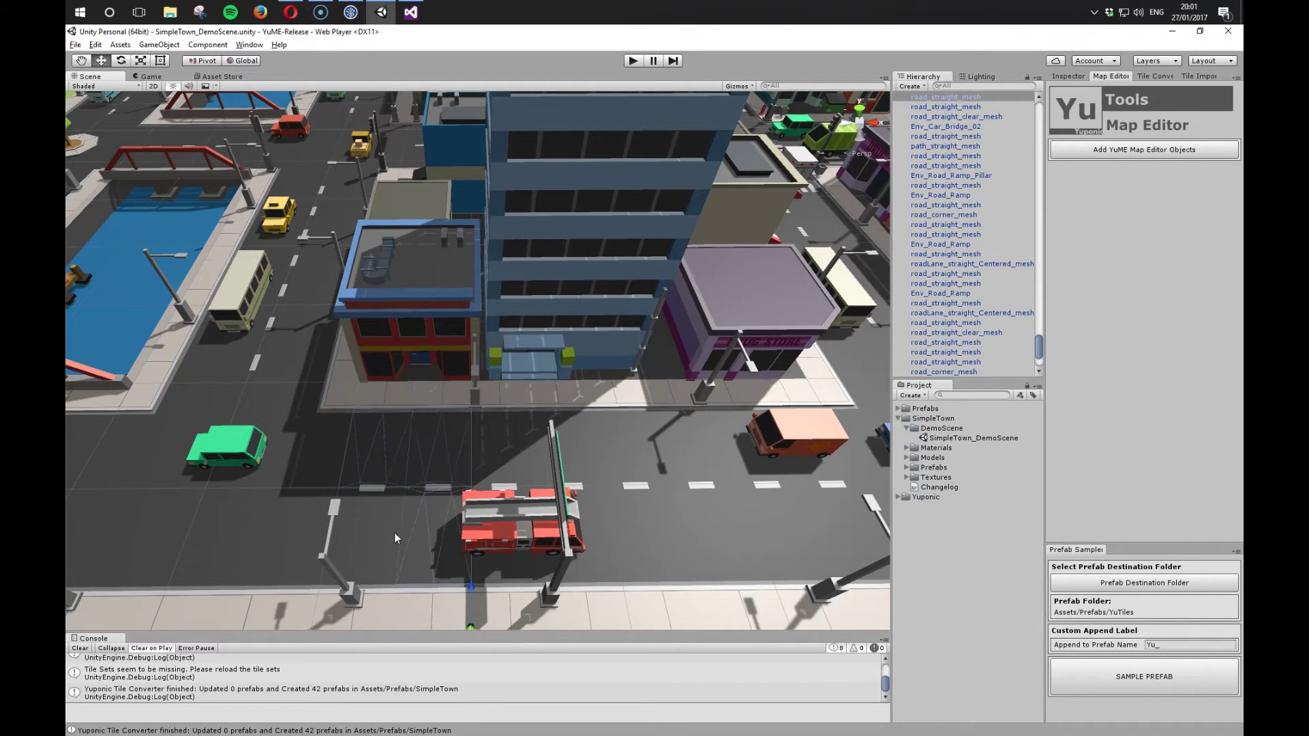
shift+click(492, 445)
shift+click(566, 412)
shift+click(592, 535)
alt+drag(645, 560, 346, 492)
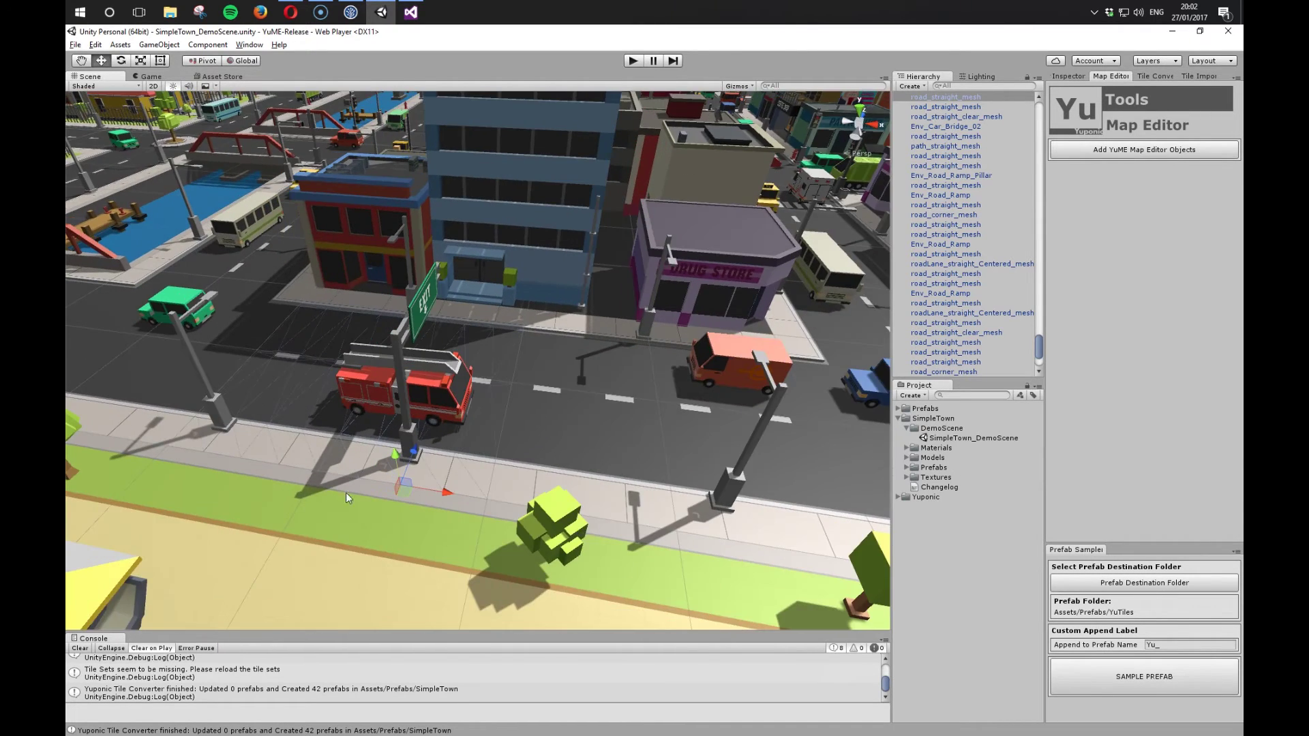
click(217, 410)
click(409, 448)
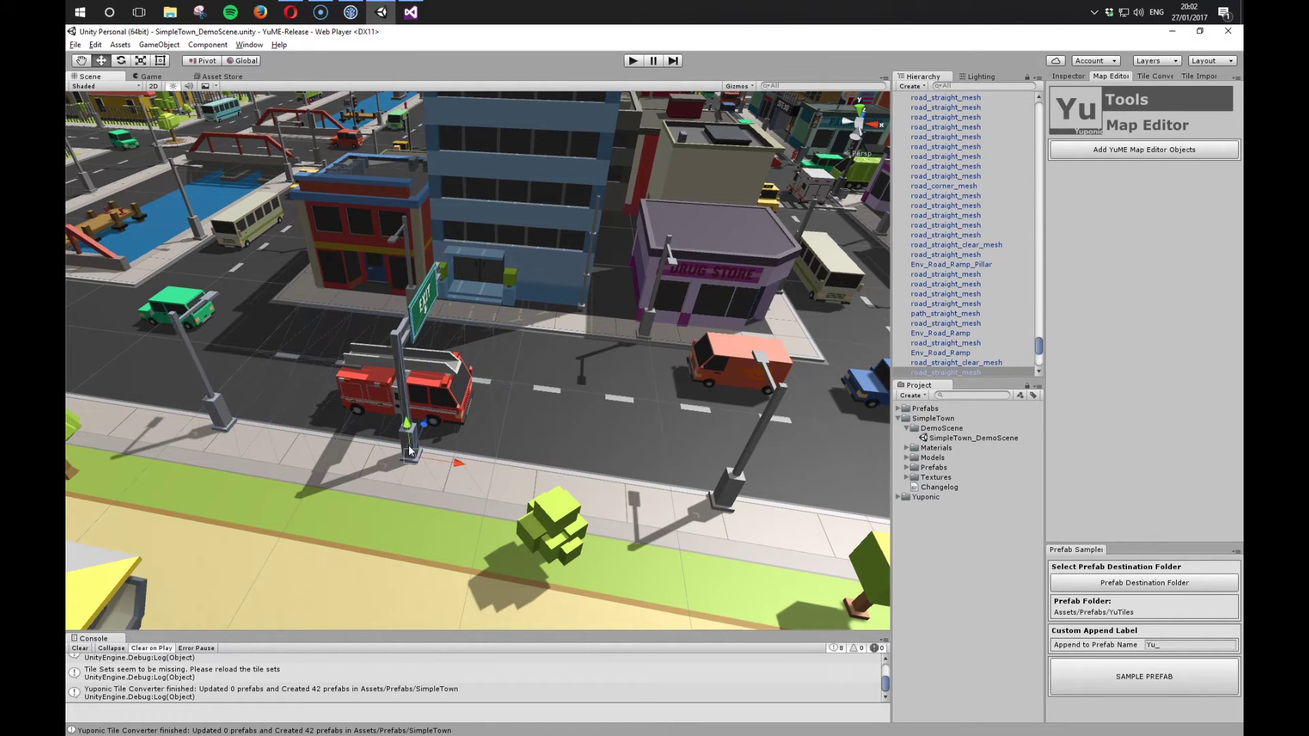
click(1146, 686)
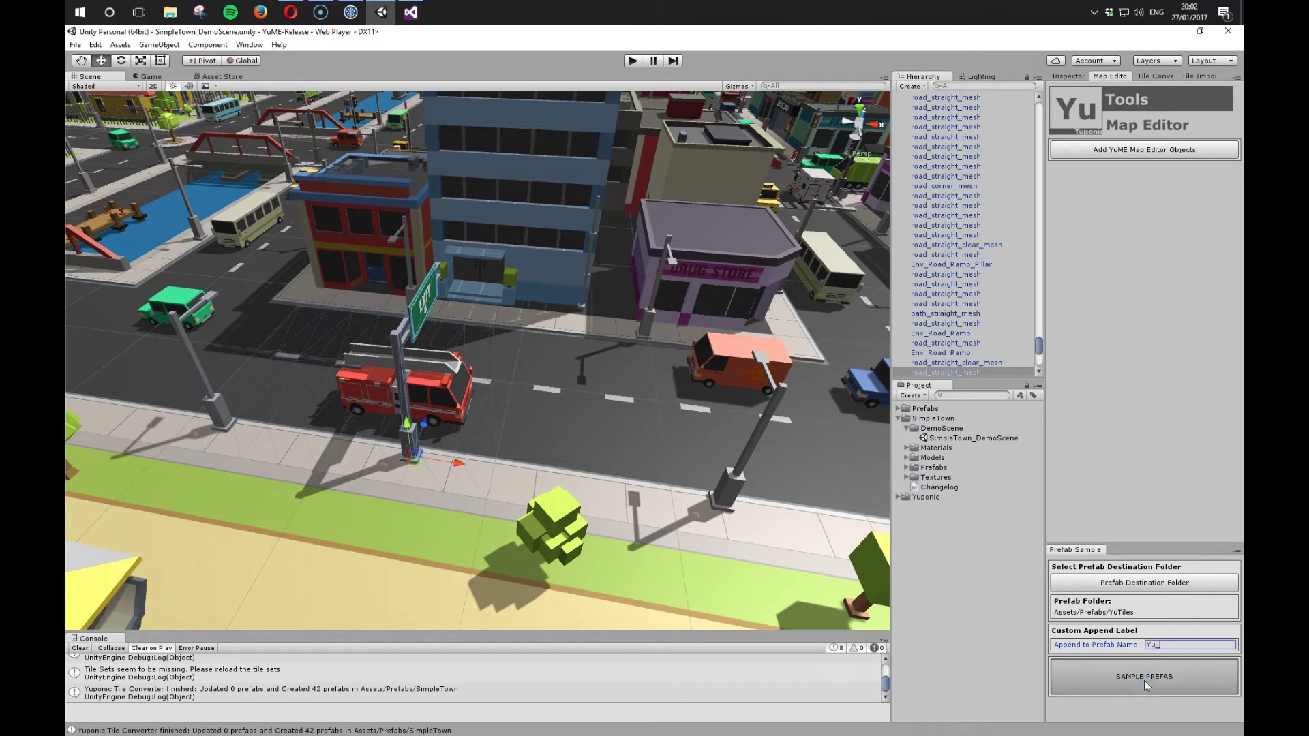
Step: Open the sampled road sign prefab from the Prefabs/YuTiles folder in the Inspector and check its preview
click(899, 409)
click(906, 418)
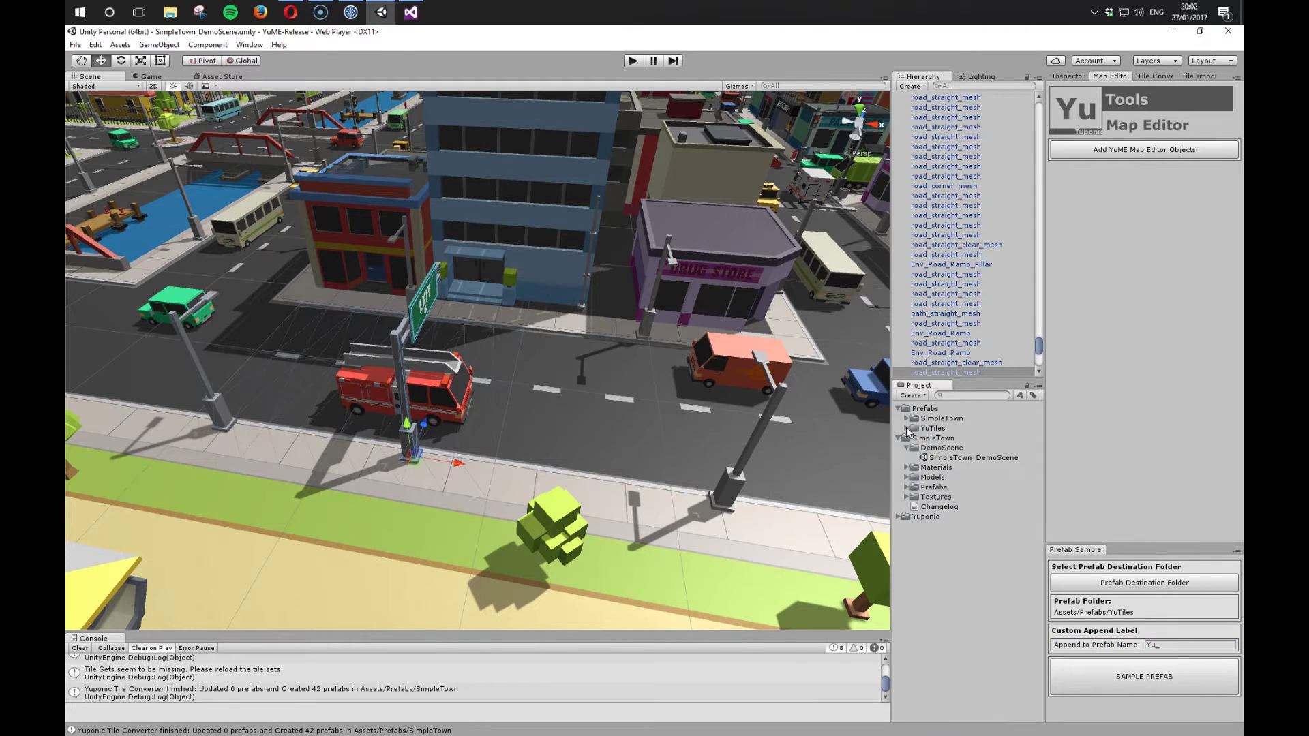
click(907, 429)
click(949, 440)
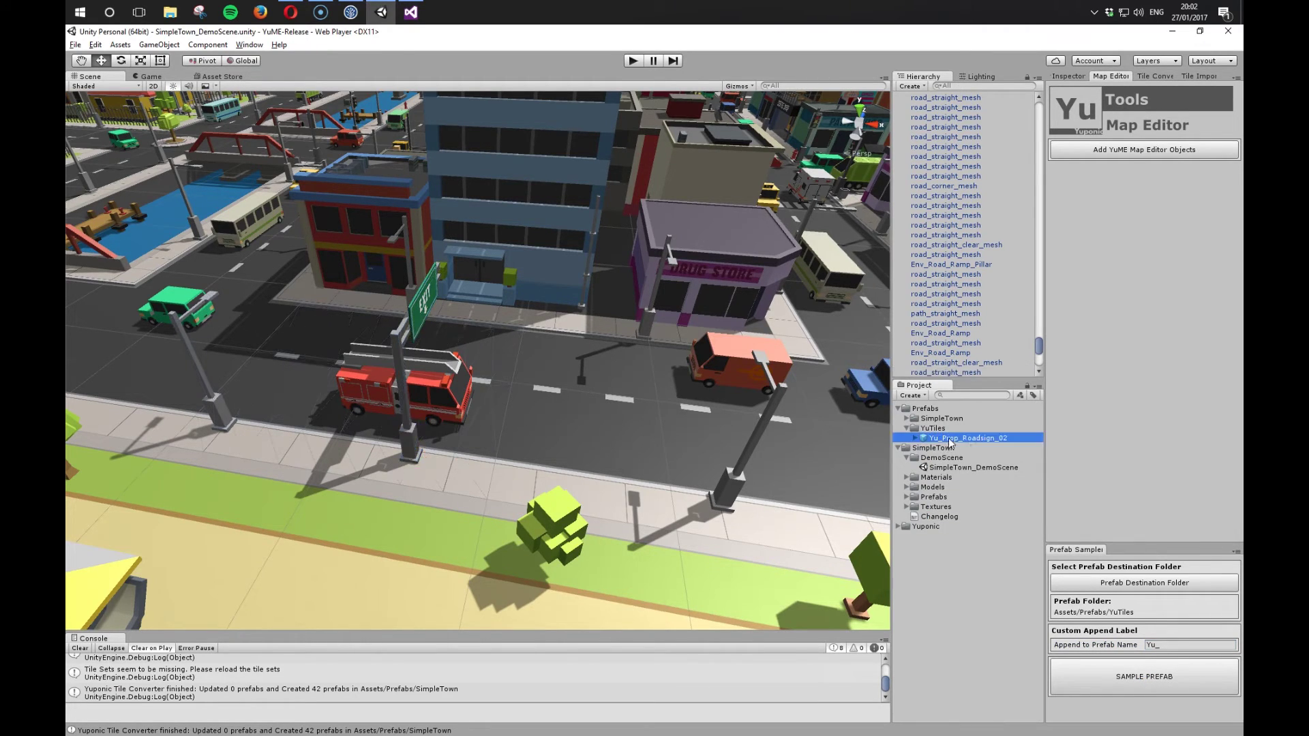
click(1075, 79)
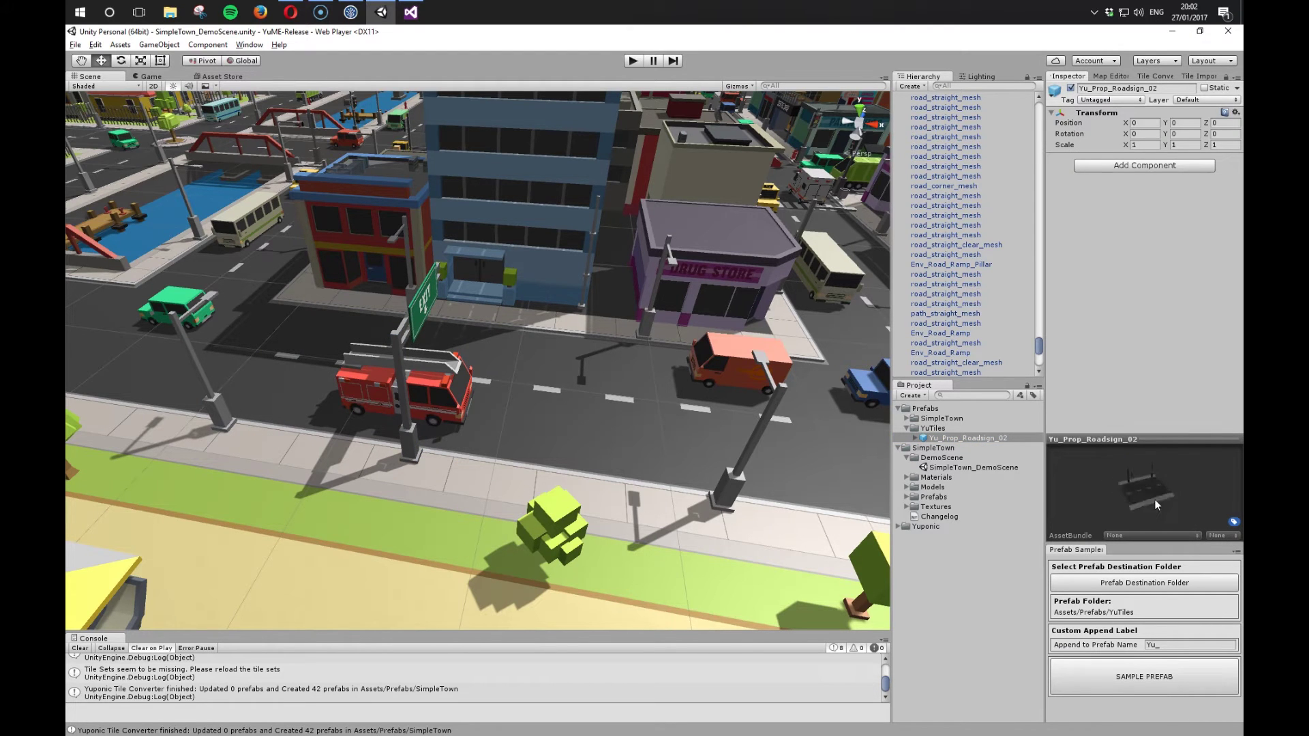
Step: Sample the intersection with the central planter as one prefab, combining the road corner pieces, the planter ring and its tree
scroll(552, 361, down, 5)
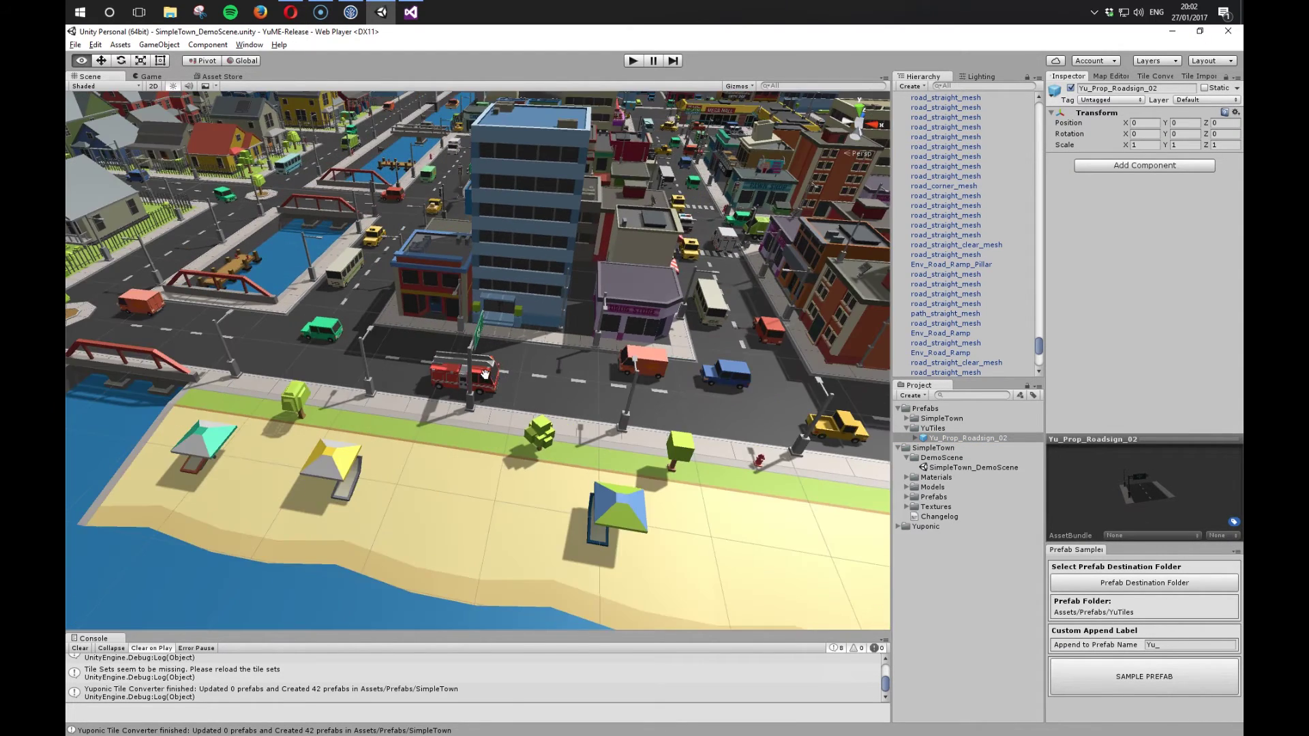
alt+drag(491, 372, 559, 368)
middle_drag(320, 347, 509, 383)
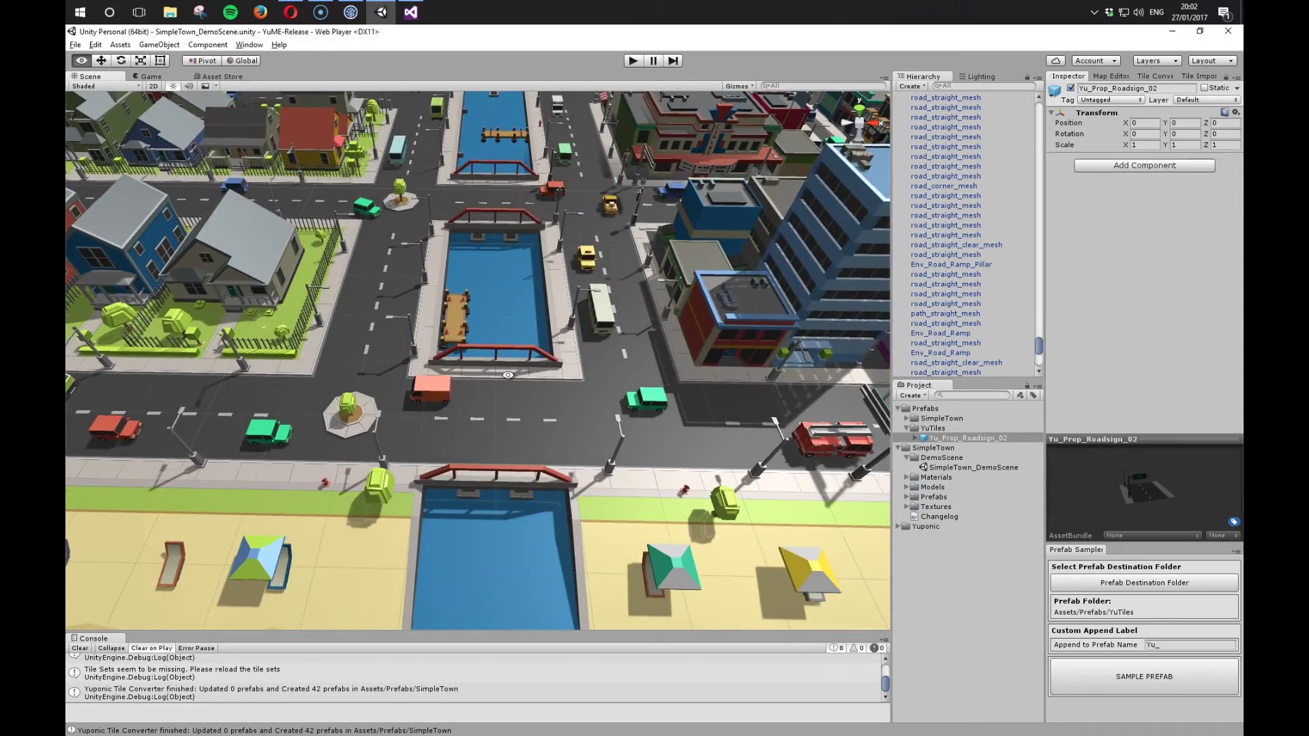
middle_drag(463, 263, 535, 383)
scroll(454, 297, up, 10)
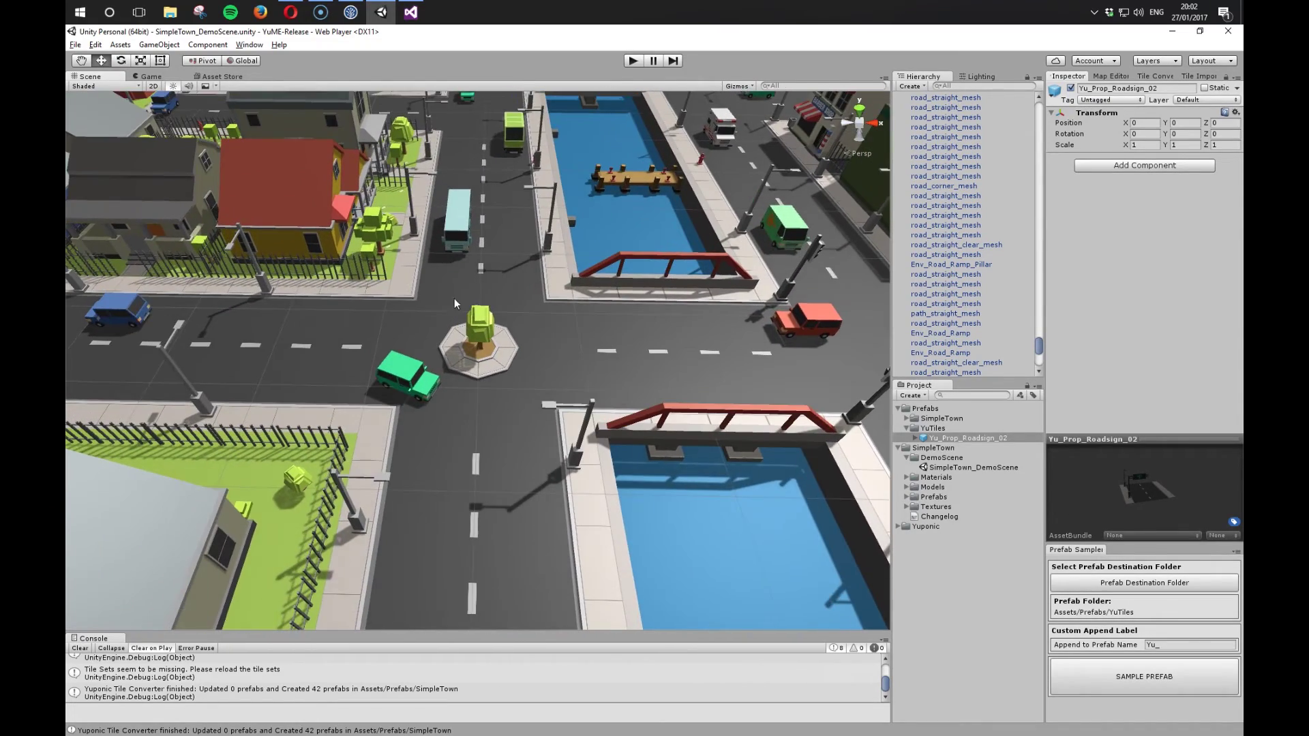
click(429, 311)
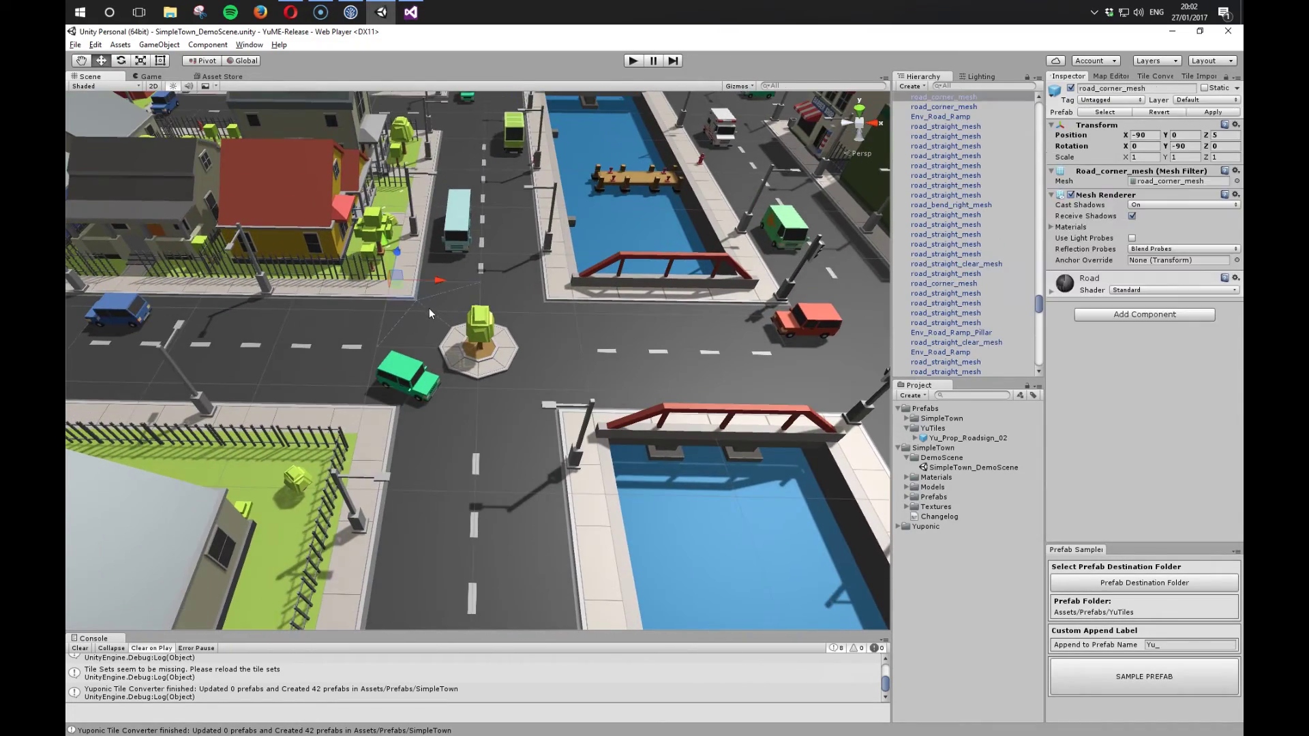
shift+click(456, 401)
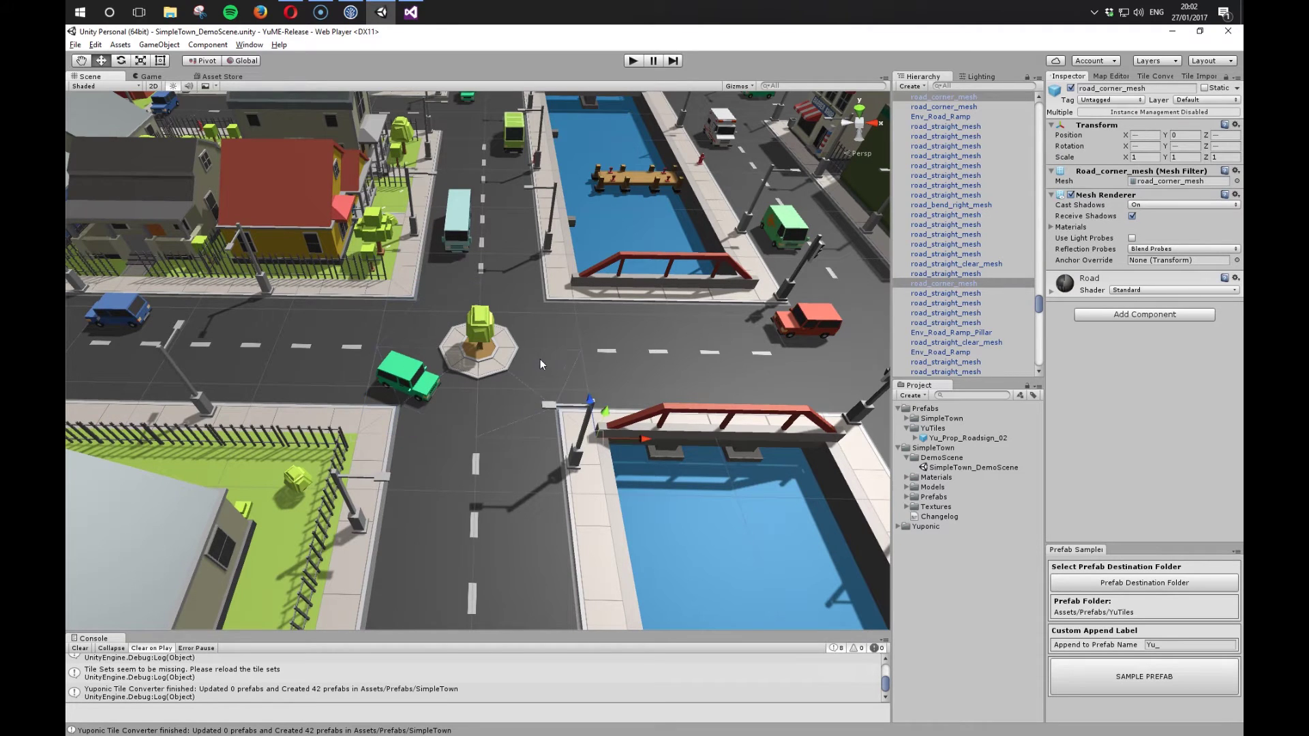
shift+click(481, 357)
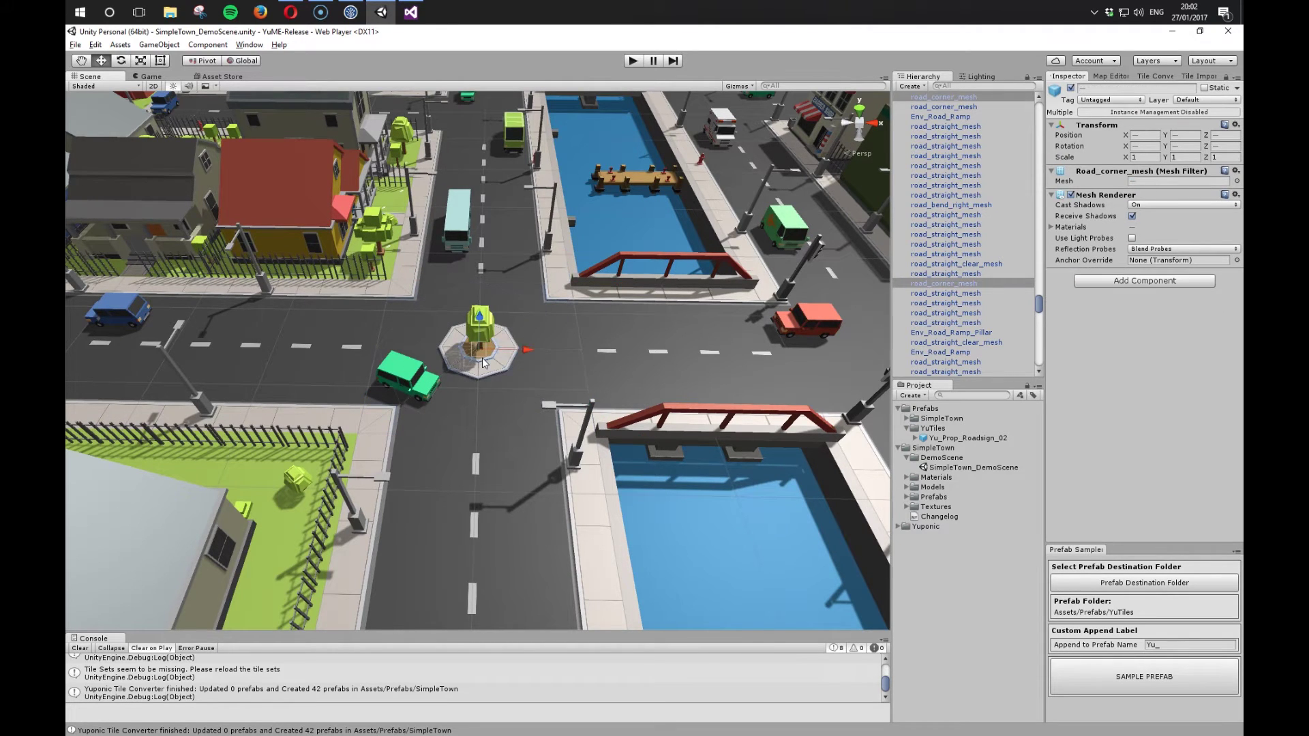
shift+click(490, 327)
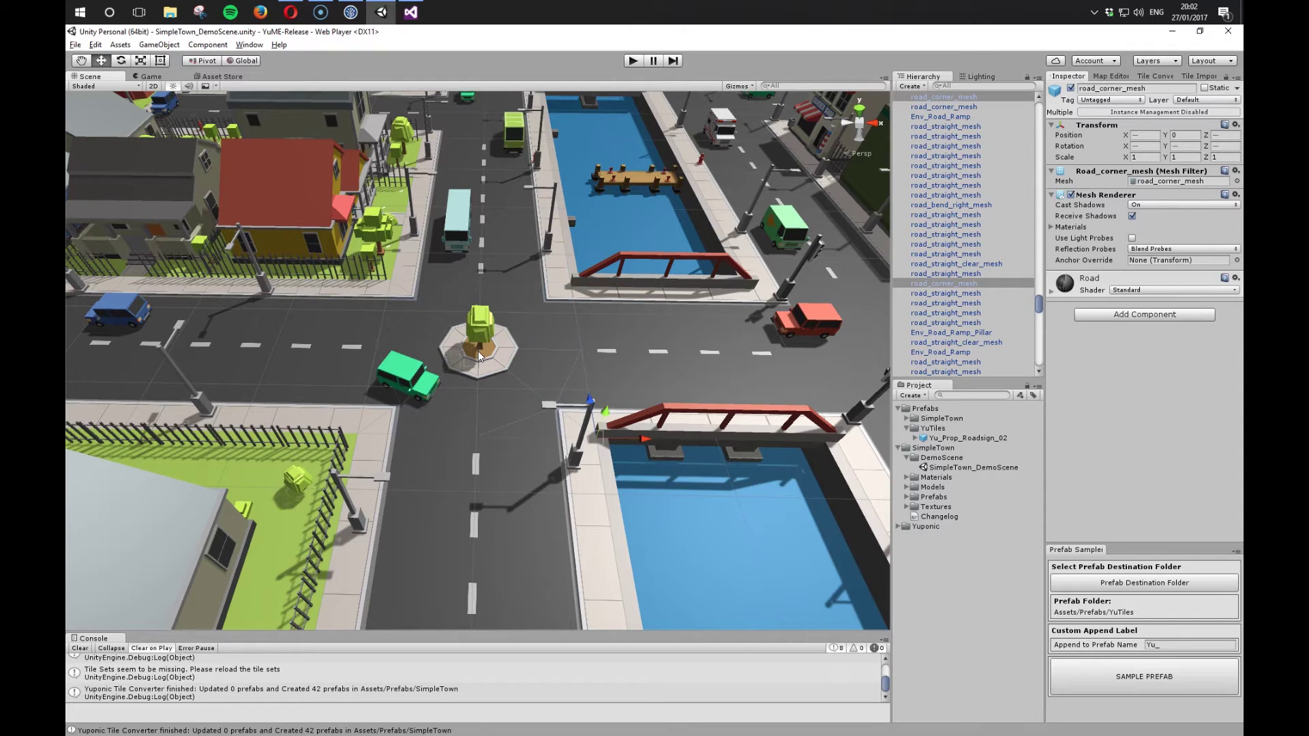
shift+click(478, 346)
shift+click(491, 329)
shift+click(483, 335)
scroll(481, 338, up, 3)
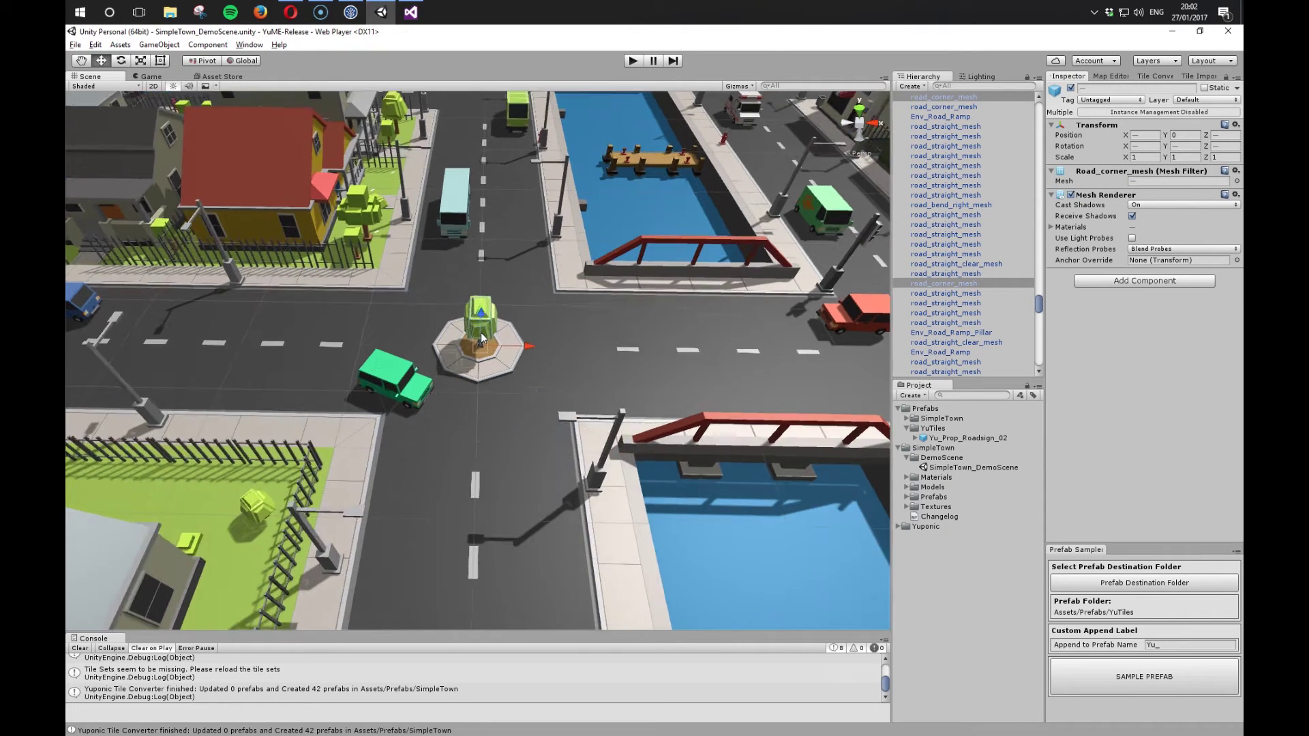
scroll(481, 336, up, 3)
shift+click(488, 374)
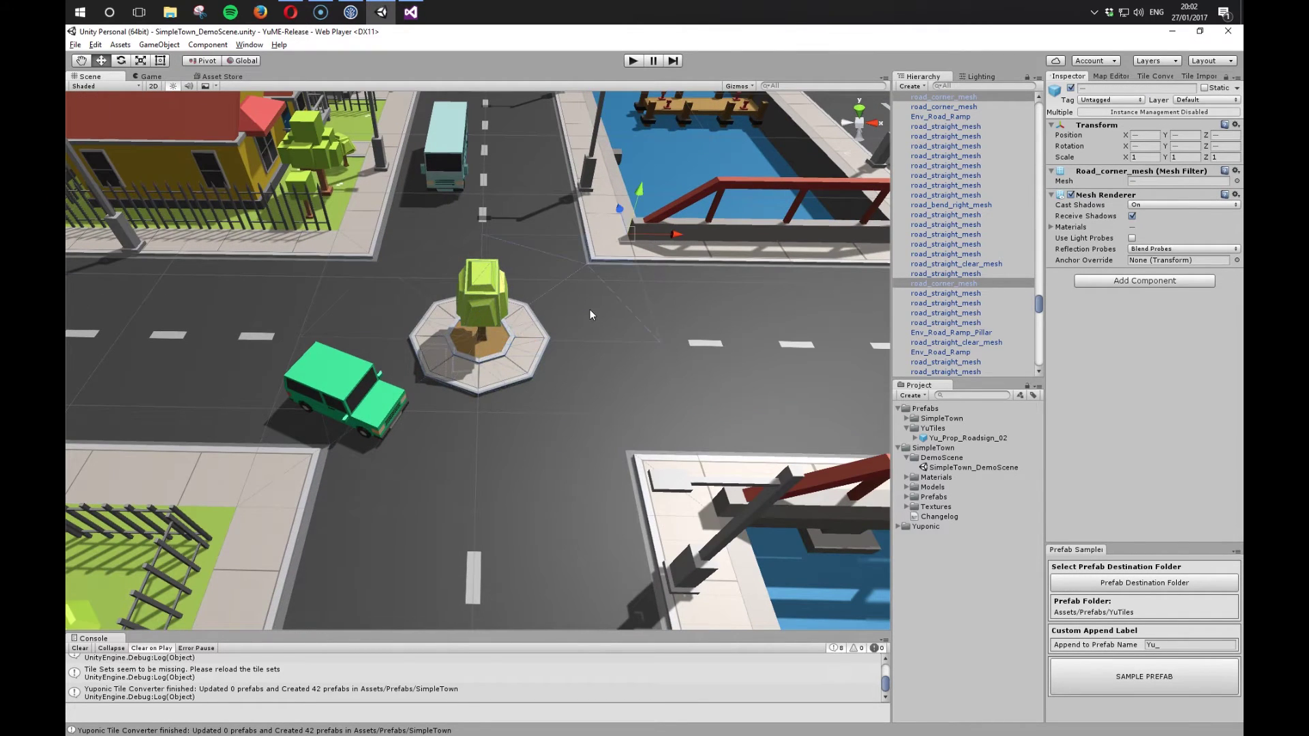
scroll(591, 315, down, 4)
mouse_move(630, 350)
alt+mouse_down()
mouse_move(582, 347)
mouse_move(614, 362)
alt+mouse_up()
click(1163, 677)
Step: Sample the crossroads near the pawn shop as one prefab, combining its road corner pieces and the traffic lights
alt+scroll(500, 425, down, 8)
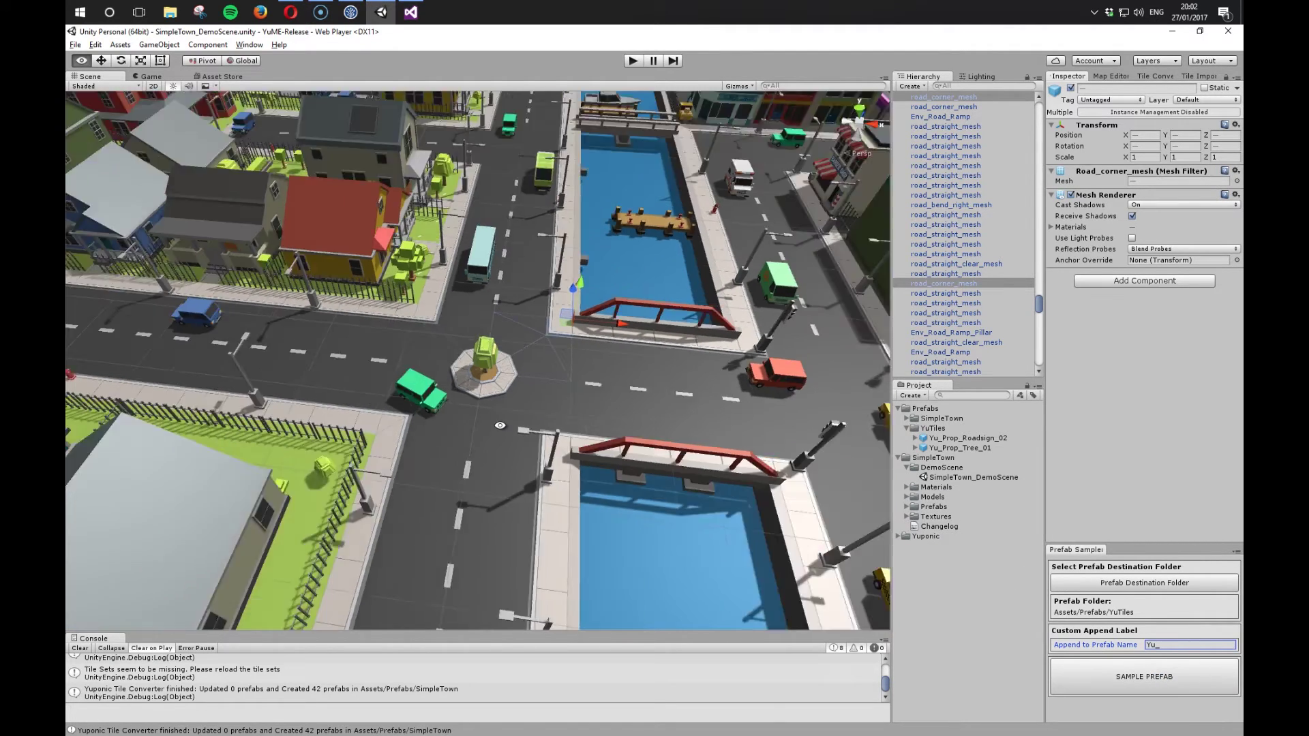
alt+scroll(499, 425, down, 8)
alt+middle_drag(499, 425, 643, 446)
alt+middle_drag(880, 607, 89, 232)
alt+middle_drag(883, 409, 640, 458)
alt+middle_drag(636, 282, 582, 443)
alt+scroll(606, 241, up, 10)
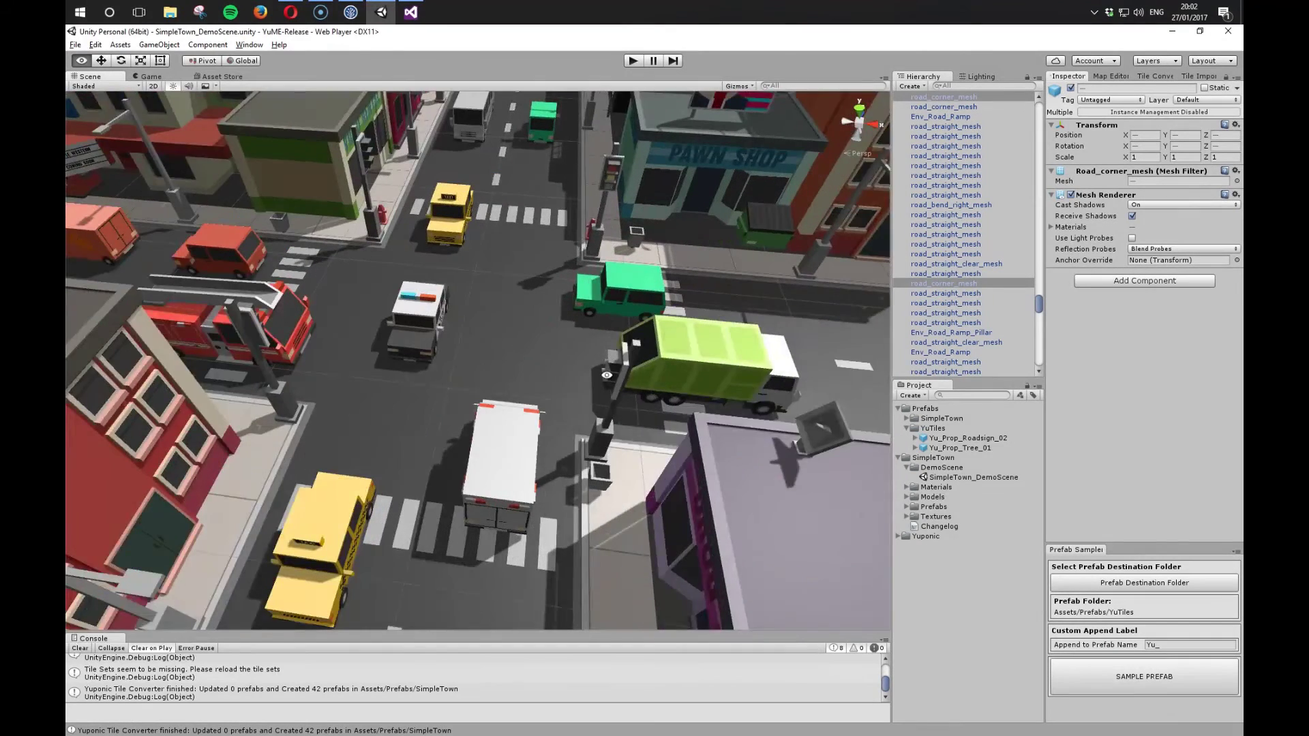
alt+drag(607, 375, 545, 371)
alt+middle_drag(545, 372, 603, 355)
click(379, 399)
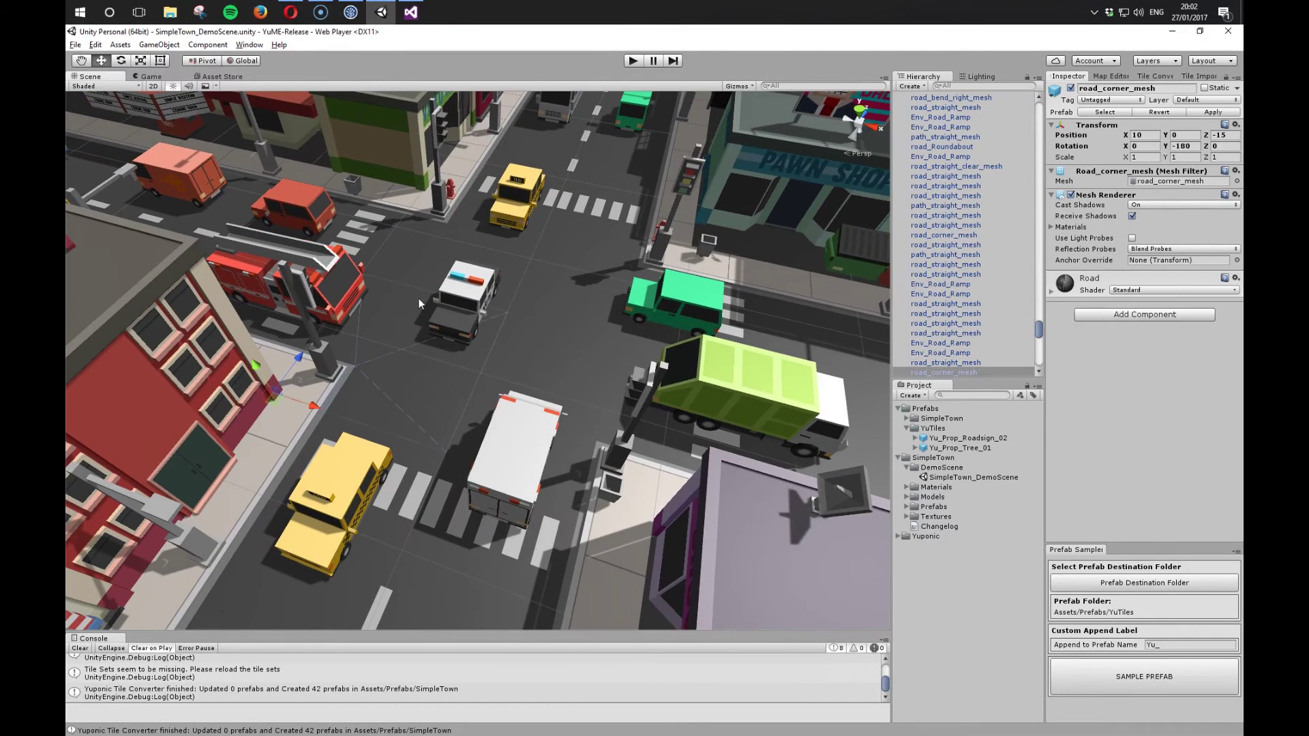
shift+click(429, 265)
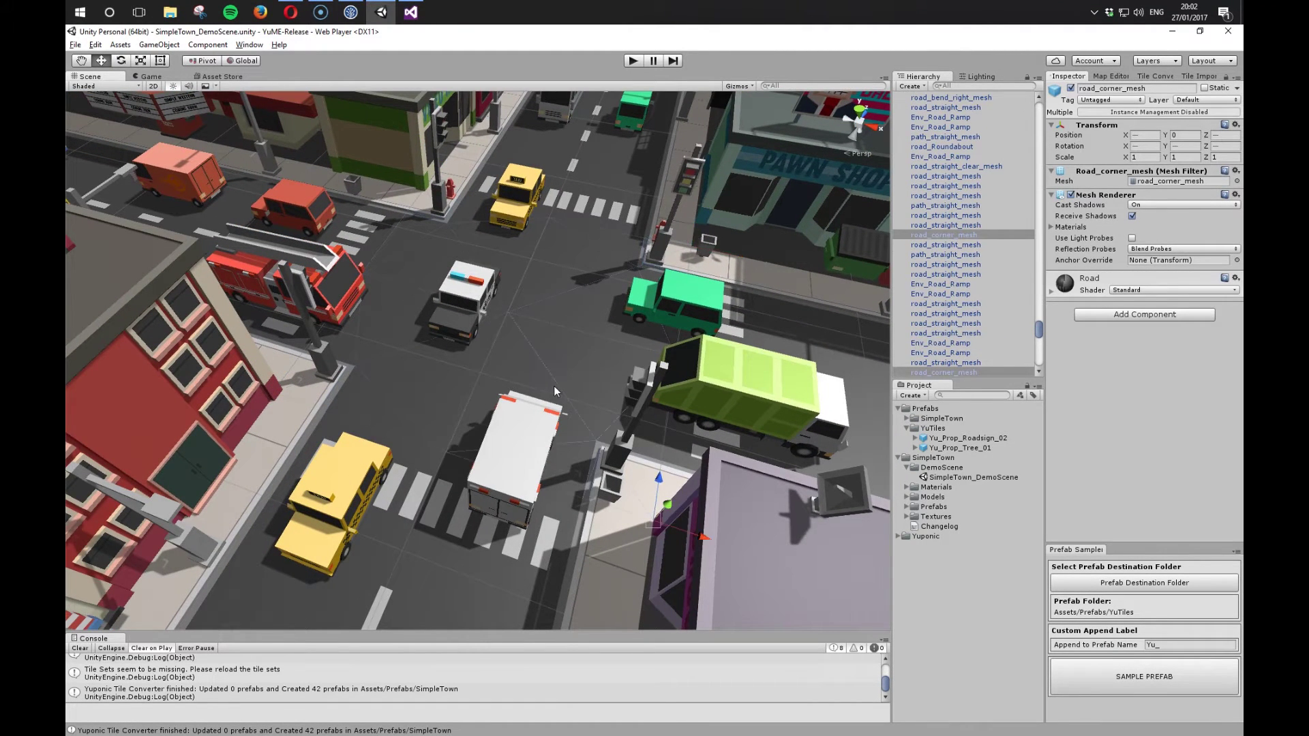
shift+click(323, 370)
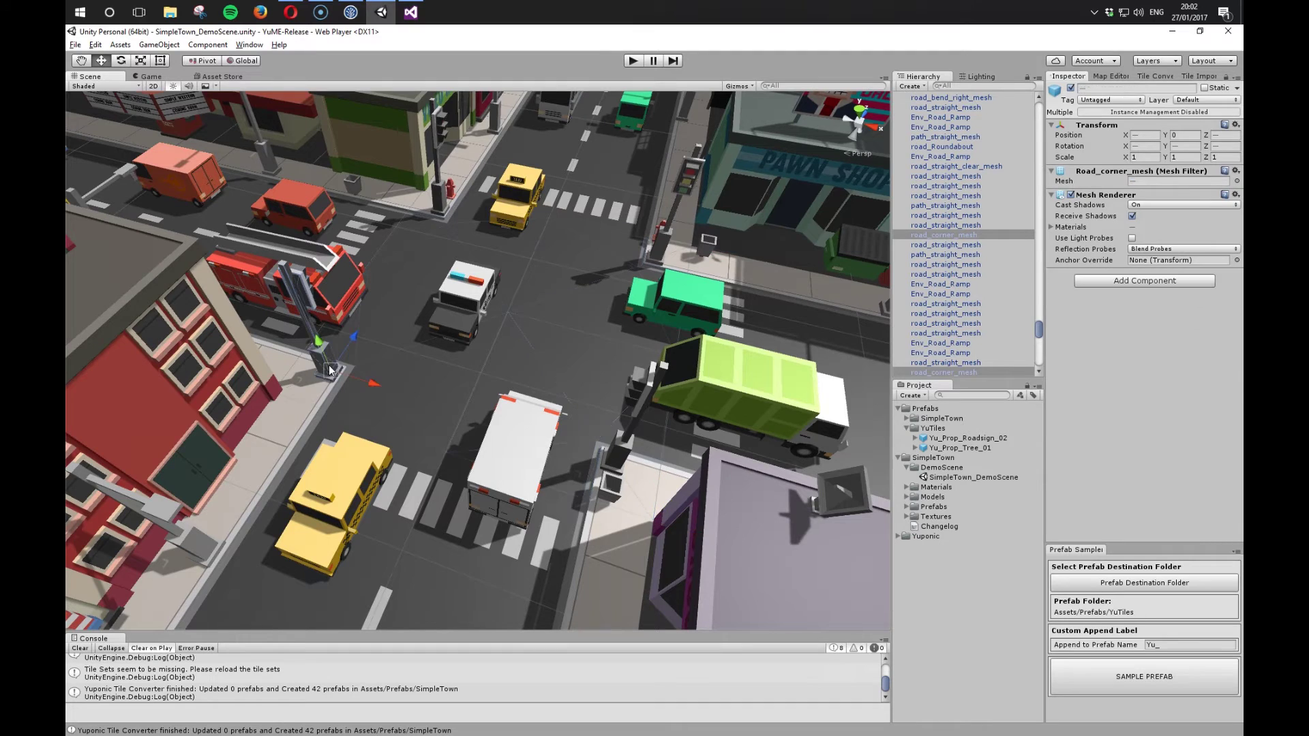
shift+click(444, 202)
shift+click(664, 247)
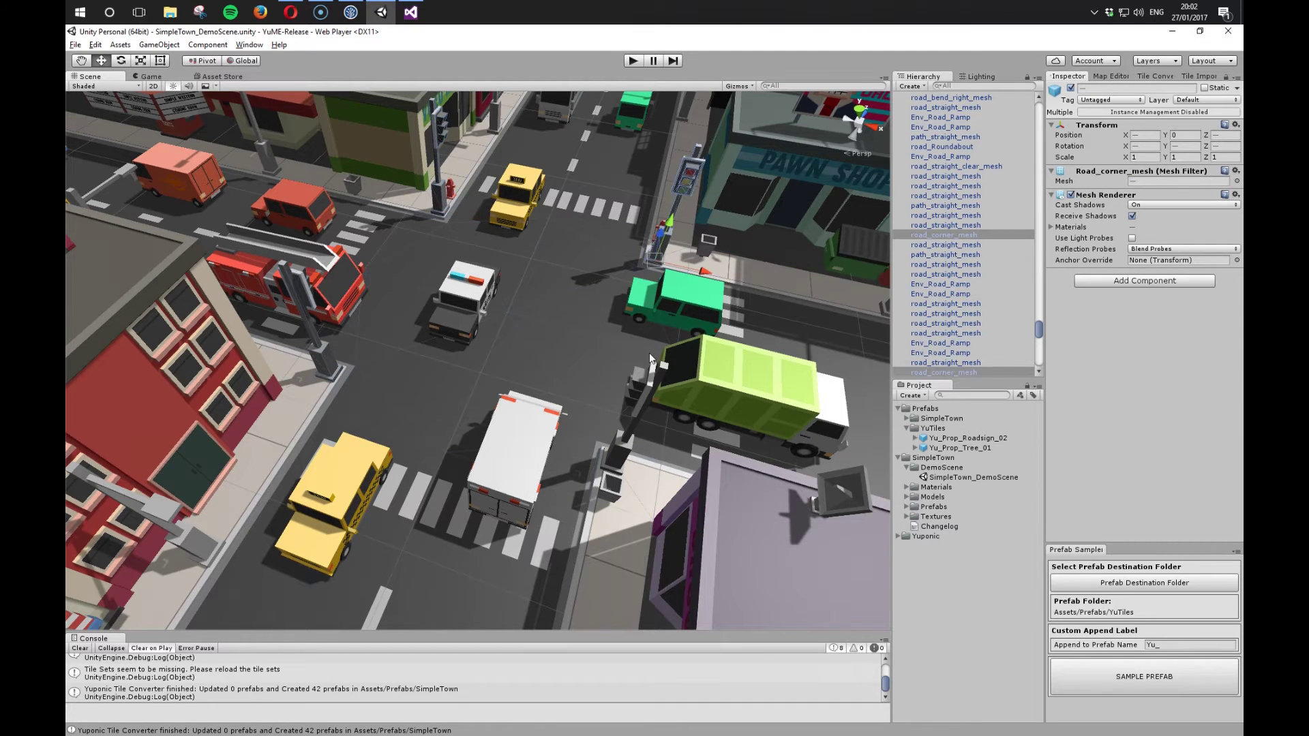
shift+click(626, 459)
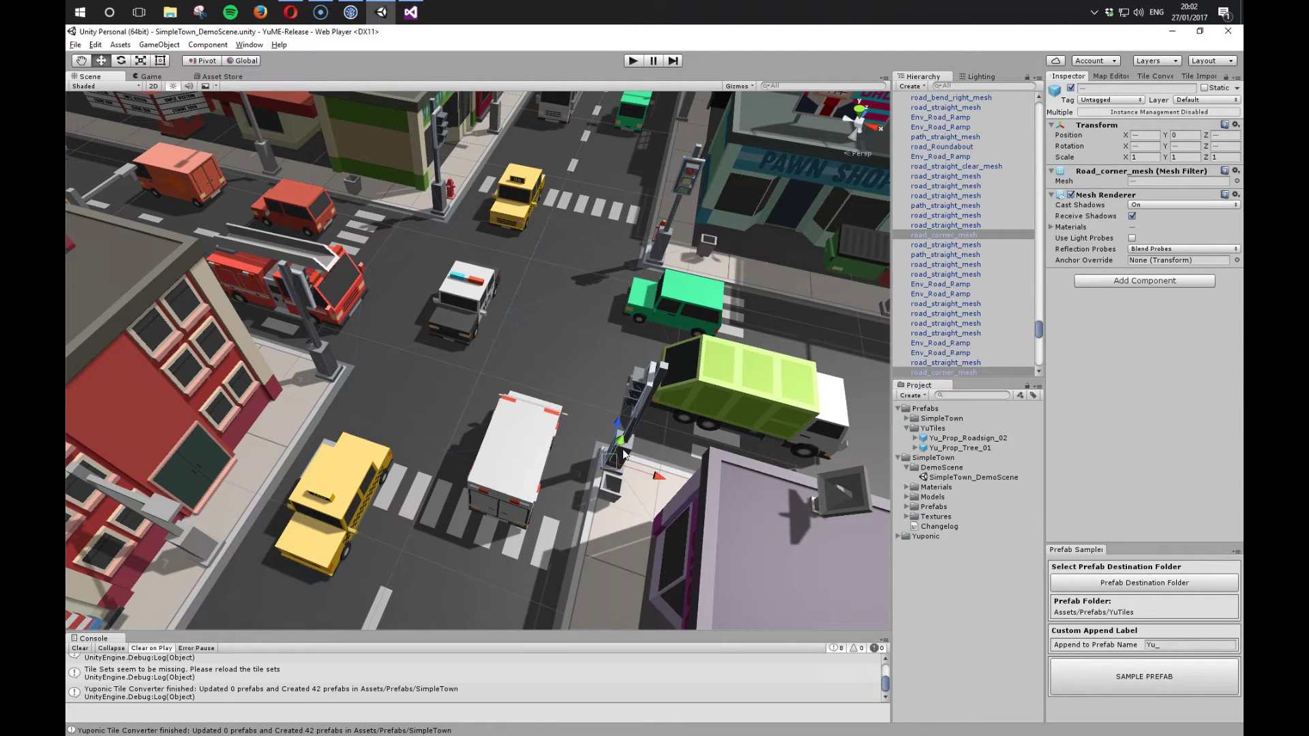
click(1150, 678)
Step: Look around the demo scene for an elevated highway section with support pillars, street lamps and an overhead road sign
alt+drag(620, 350, 657, 451)
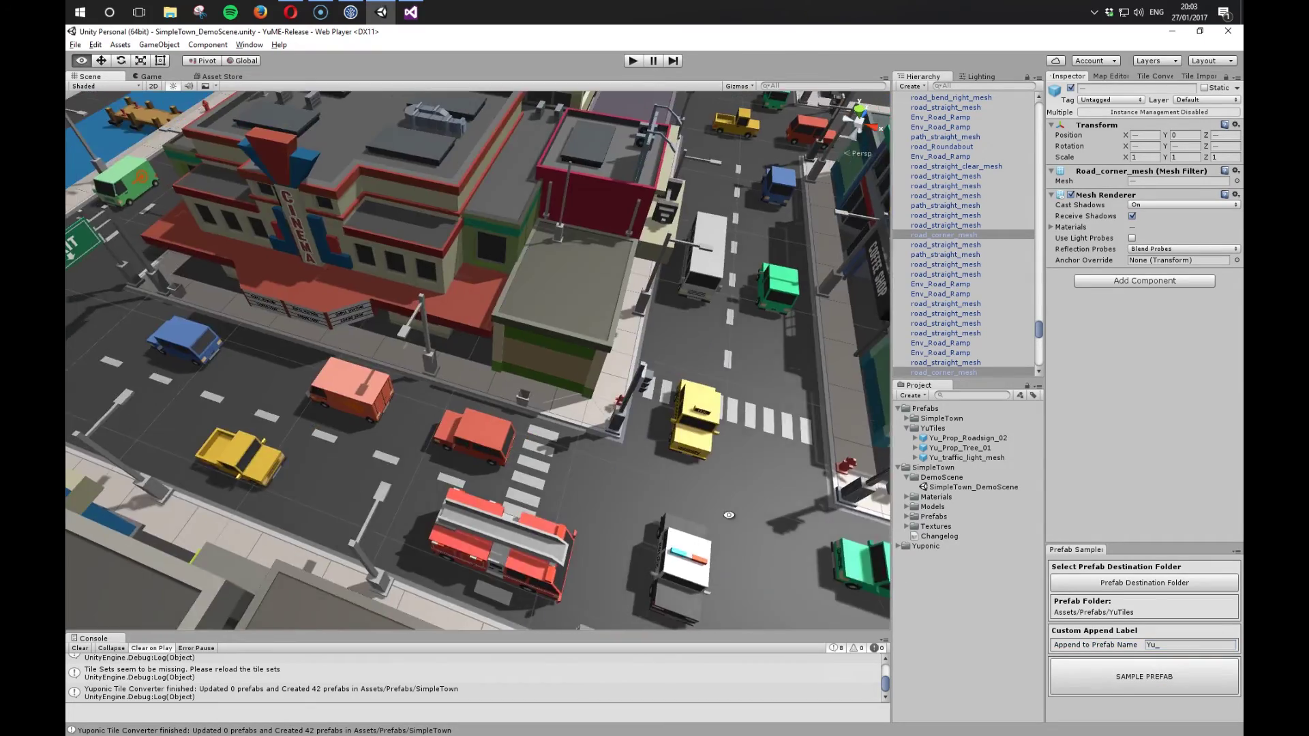
alt+scroll(658, 450, down, 10)
alt+drag(562, 583, 561, 507)
key(w)
right_drag(455, 387, 484, 306)
click(484, 307)
middle_drag(480, 355, 524, 370)
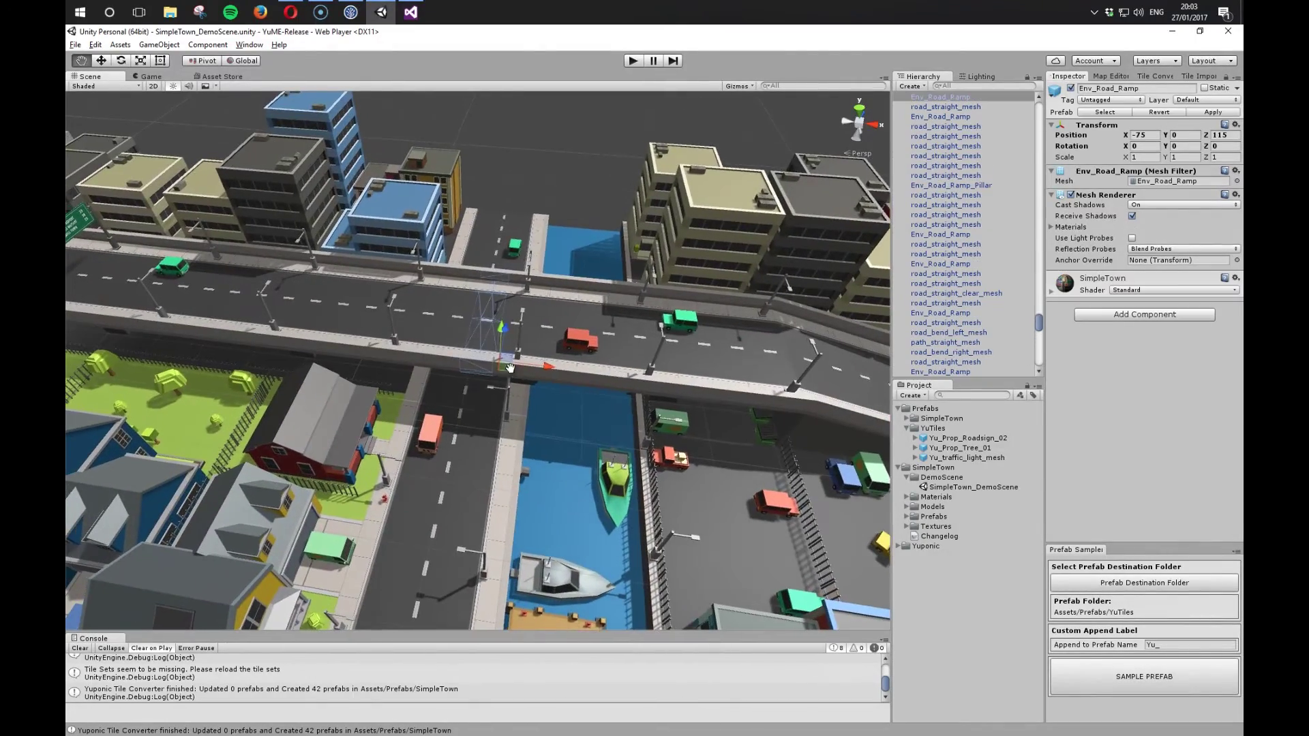
alt+drag(524, 370, 599, 450)
key(f)
middle_drag(336, 497, 844, 451)
alt+drag(560, 538, 455, 534)
middle_drag(368, 519, 561, 550)
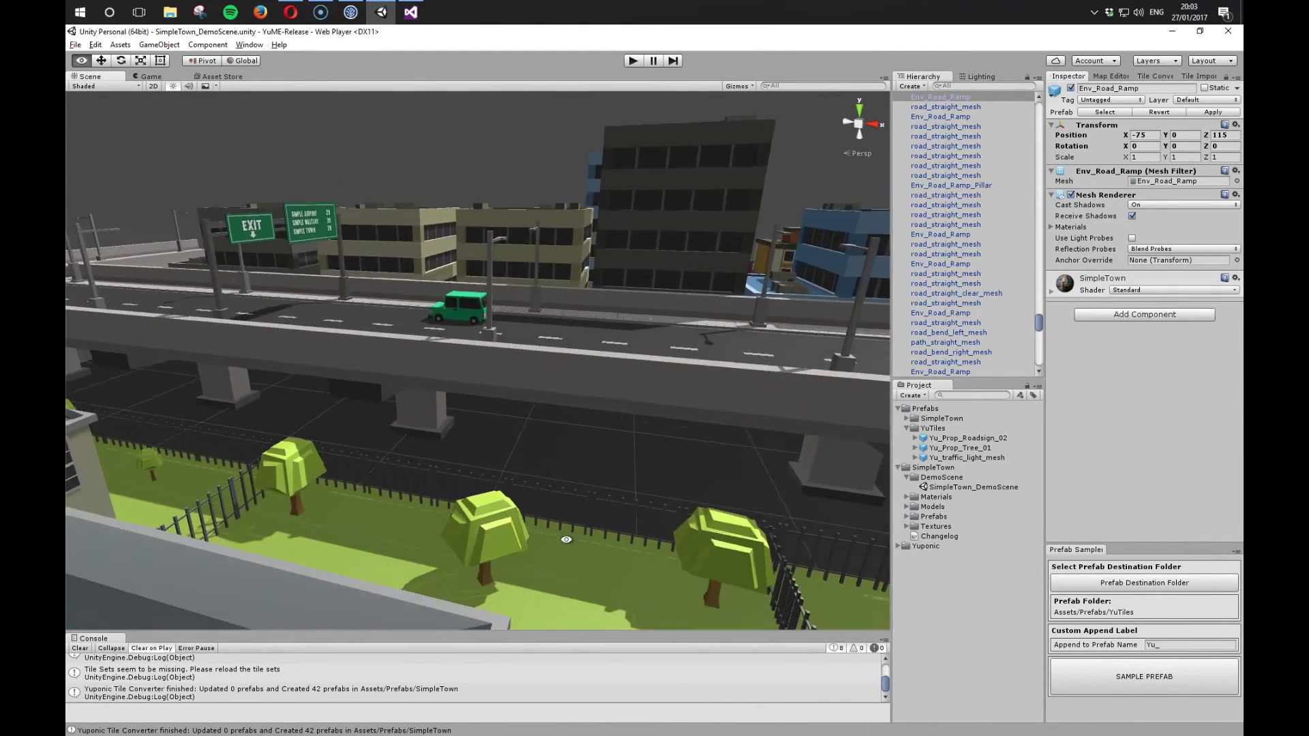
alt+drag(561, 550, 655, 538)
middle_drag(654, 538, 688, 535)
middle_drag(415, 500, 538, 508)
alt+drag(539, 470, 443, 483)
Step: Sample the elevated highway section as one prefab, combining its road ramp pieces, support pillar, street lamps and overhead road sign
click(408, 439)
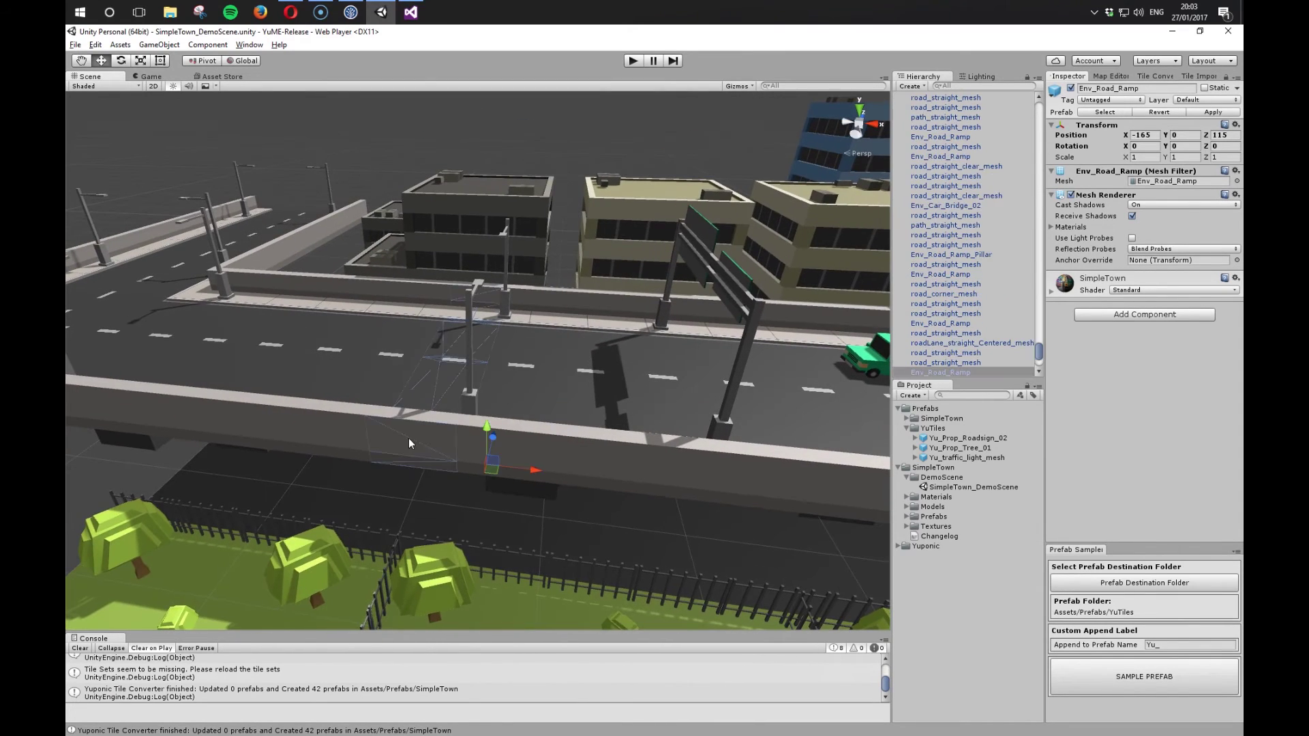
shift+click(516, 386)
shift+click(587, 394)
shift+click(665, 391)
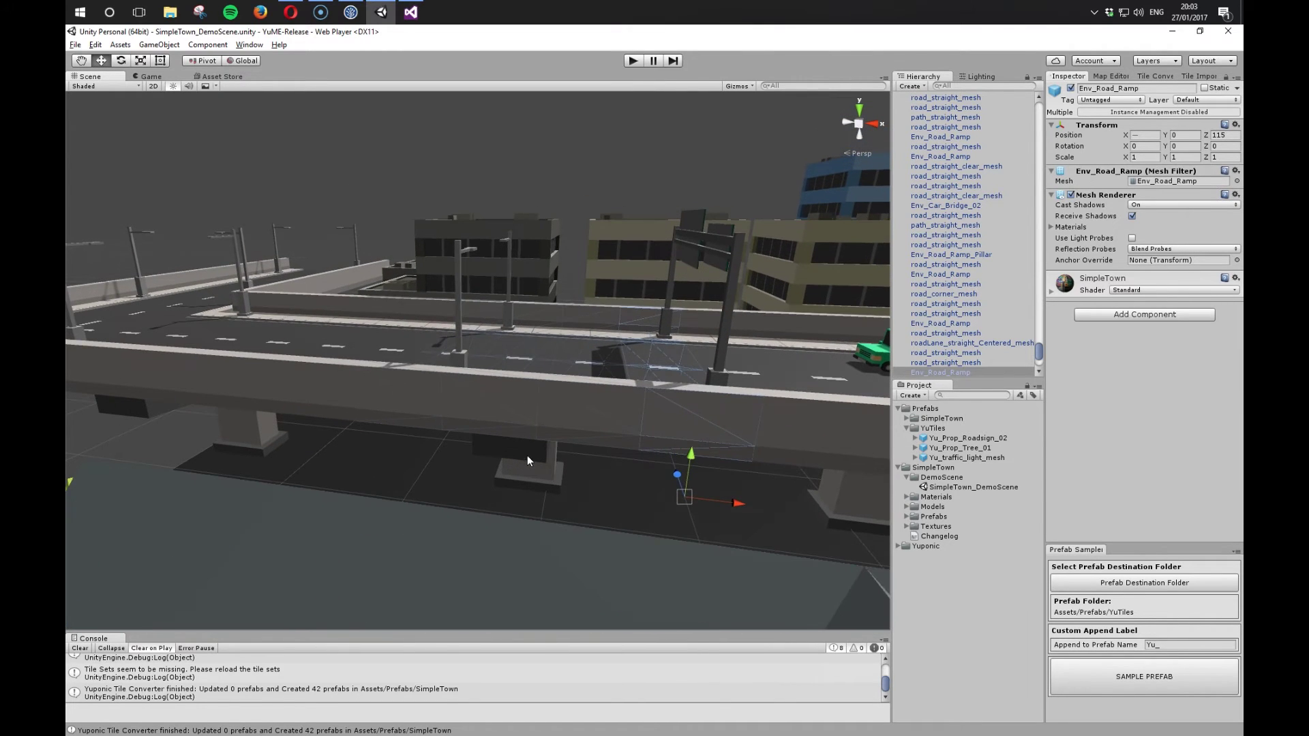
shift+click(526, 456)
alt+drag(522, 454, 524, 463)
shift+click(473, 408)
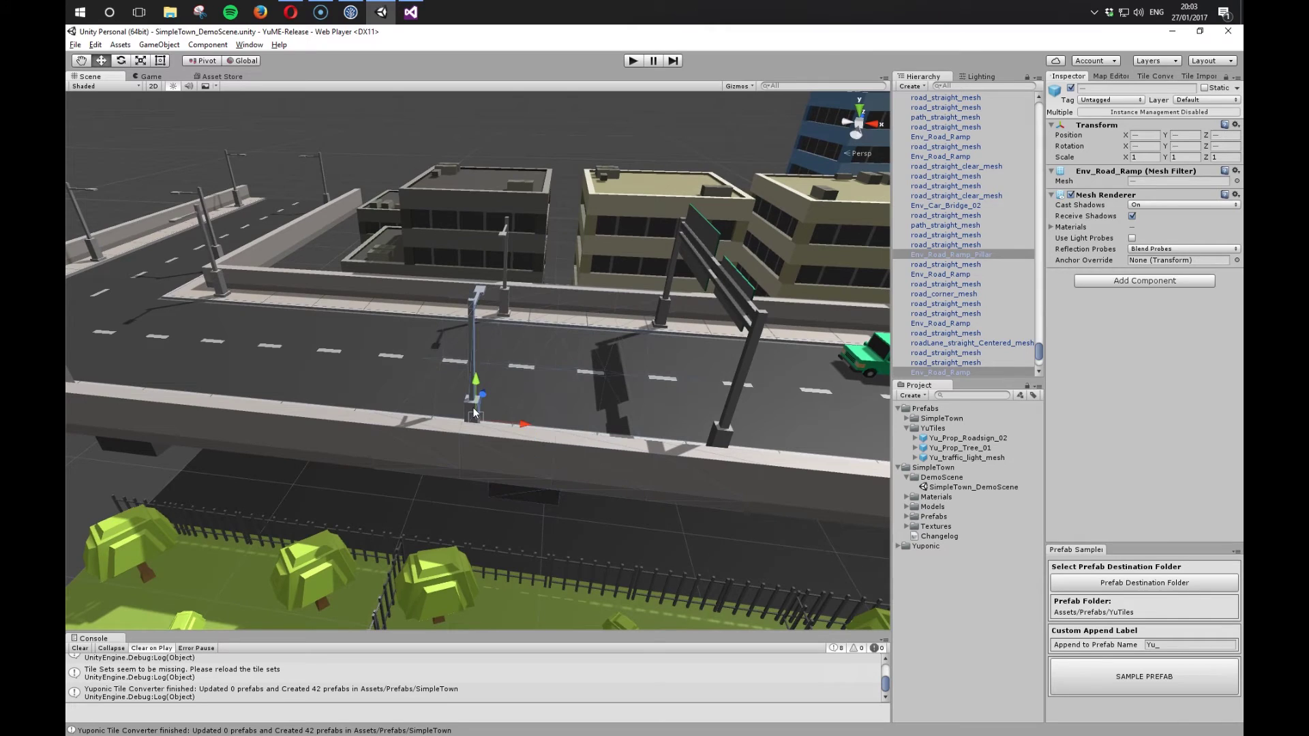
shift+click(505, 295)
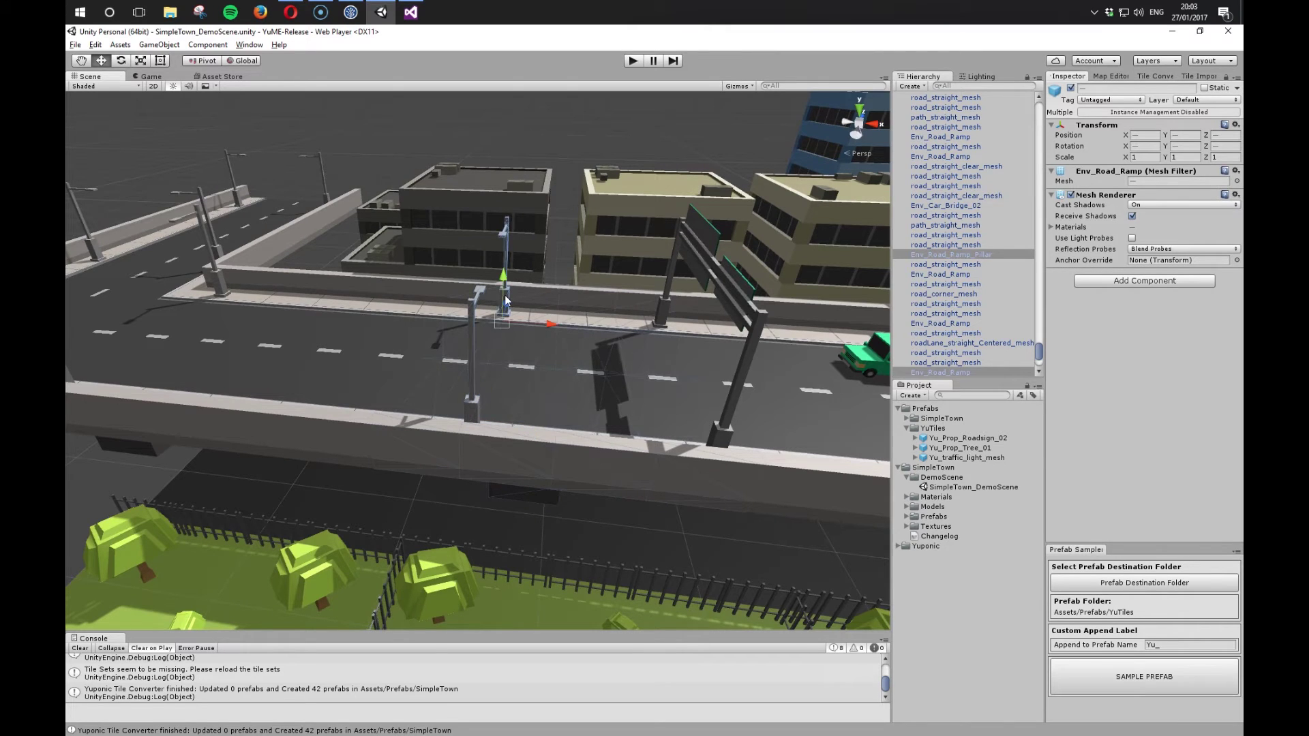
shift+click(664, 310)
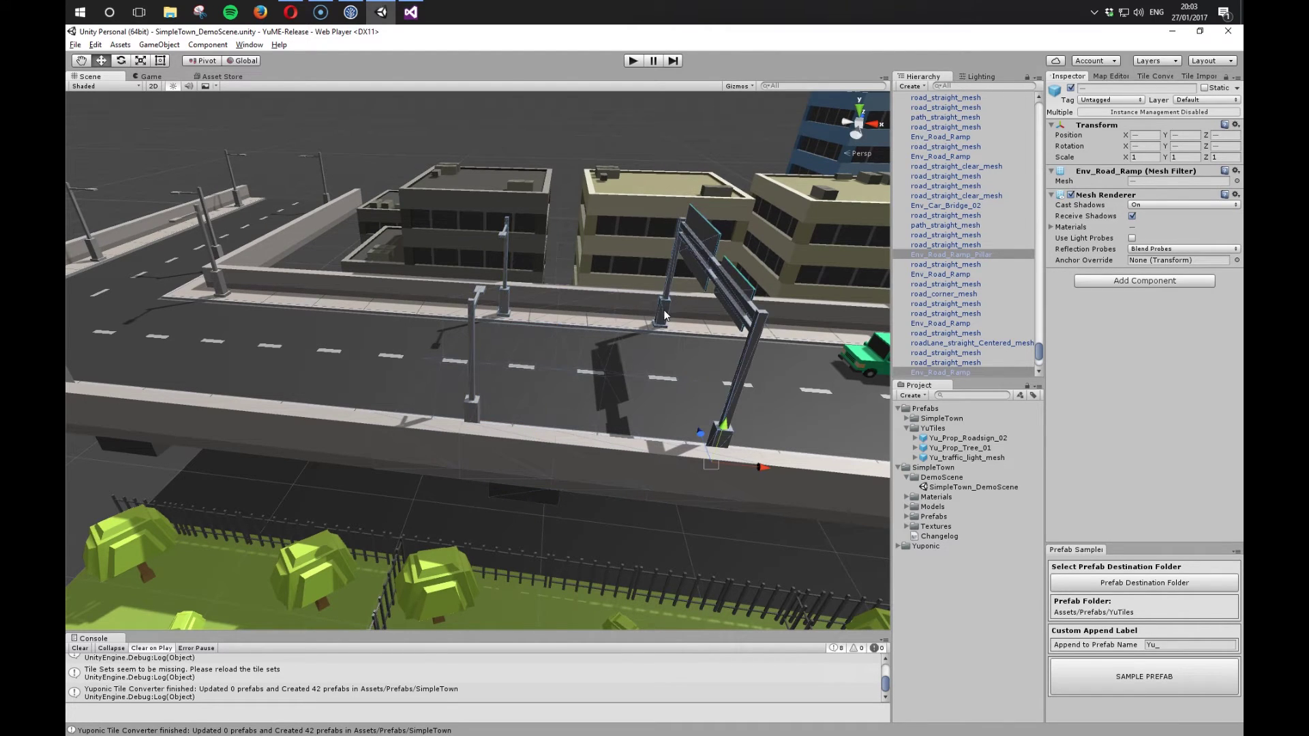
click(1165, 684)
click(1086, 649)
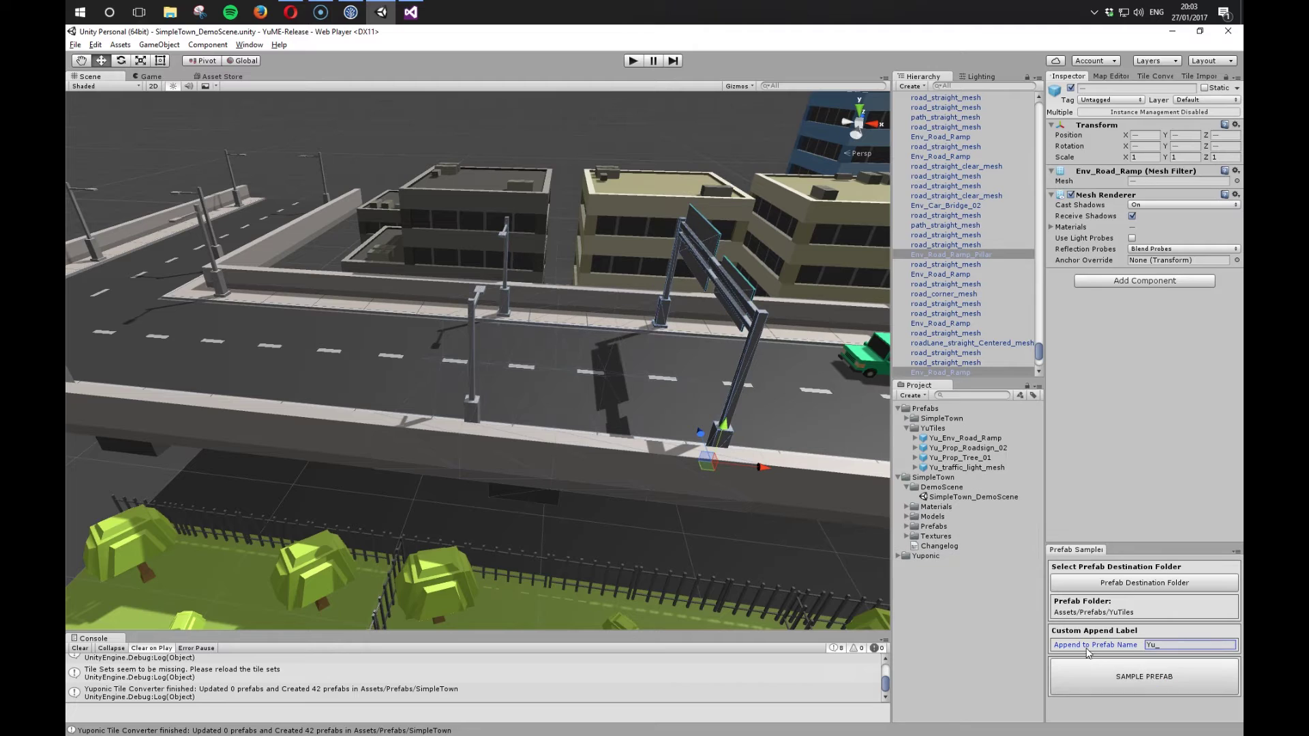
Step: Check the previews of the sampled traffic light, tree, road sign and road ramp prefabs in the YuTiles folder
click(962, 467)
drag(1136, 493, 1127, 501)
click(954, 457)
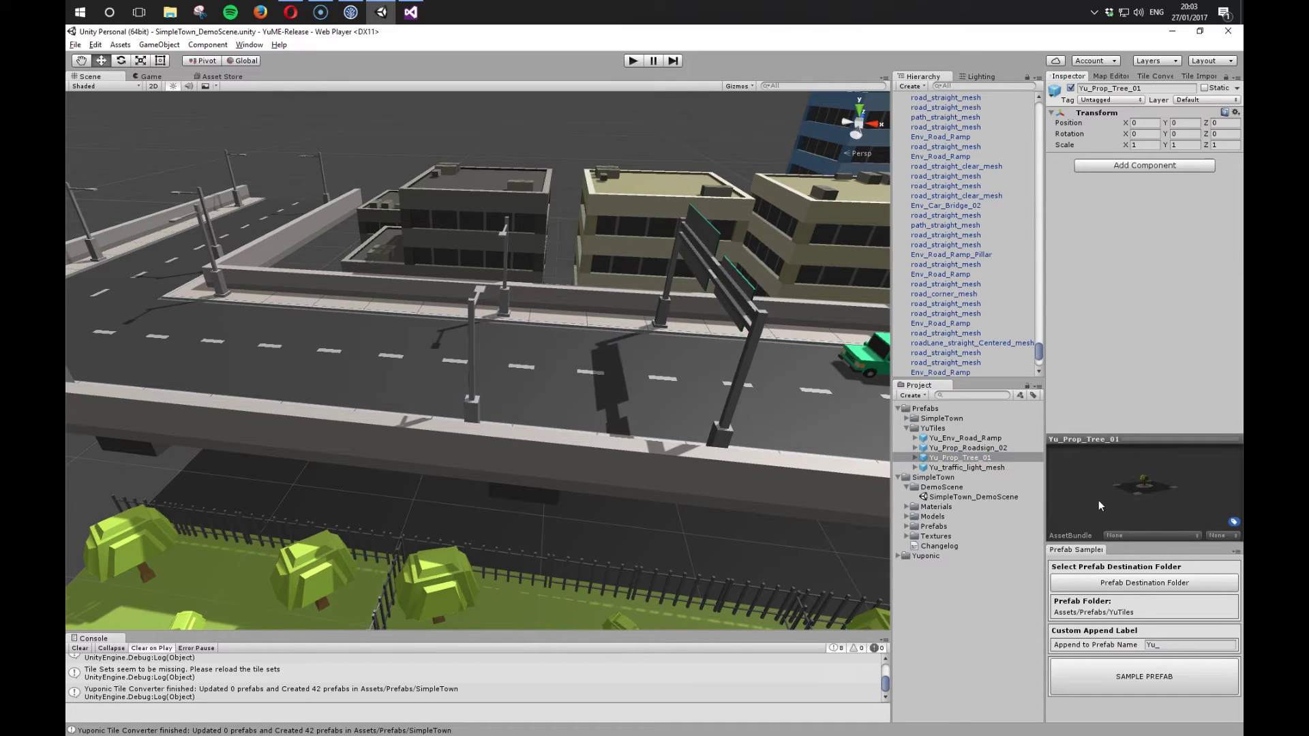
click(974, 447)
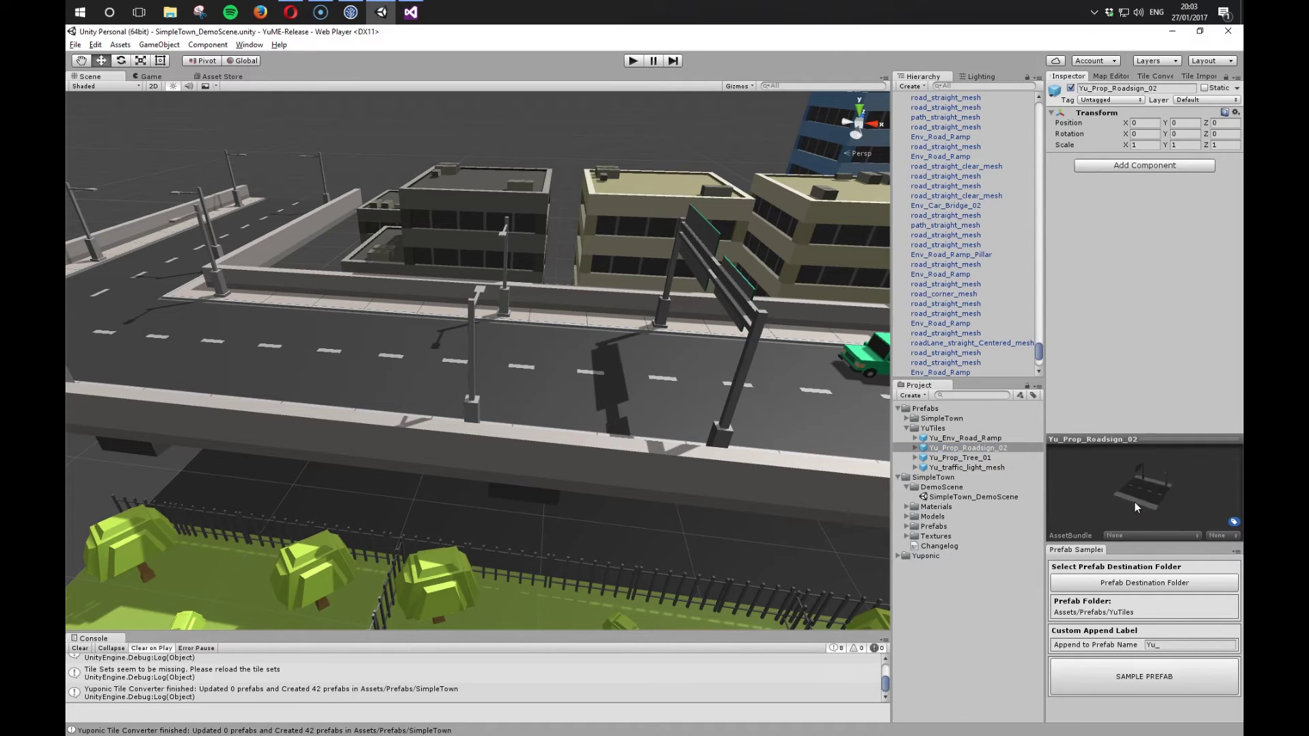
click(965, 439)
drag(1151, 492, 1155, 500)
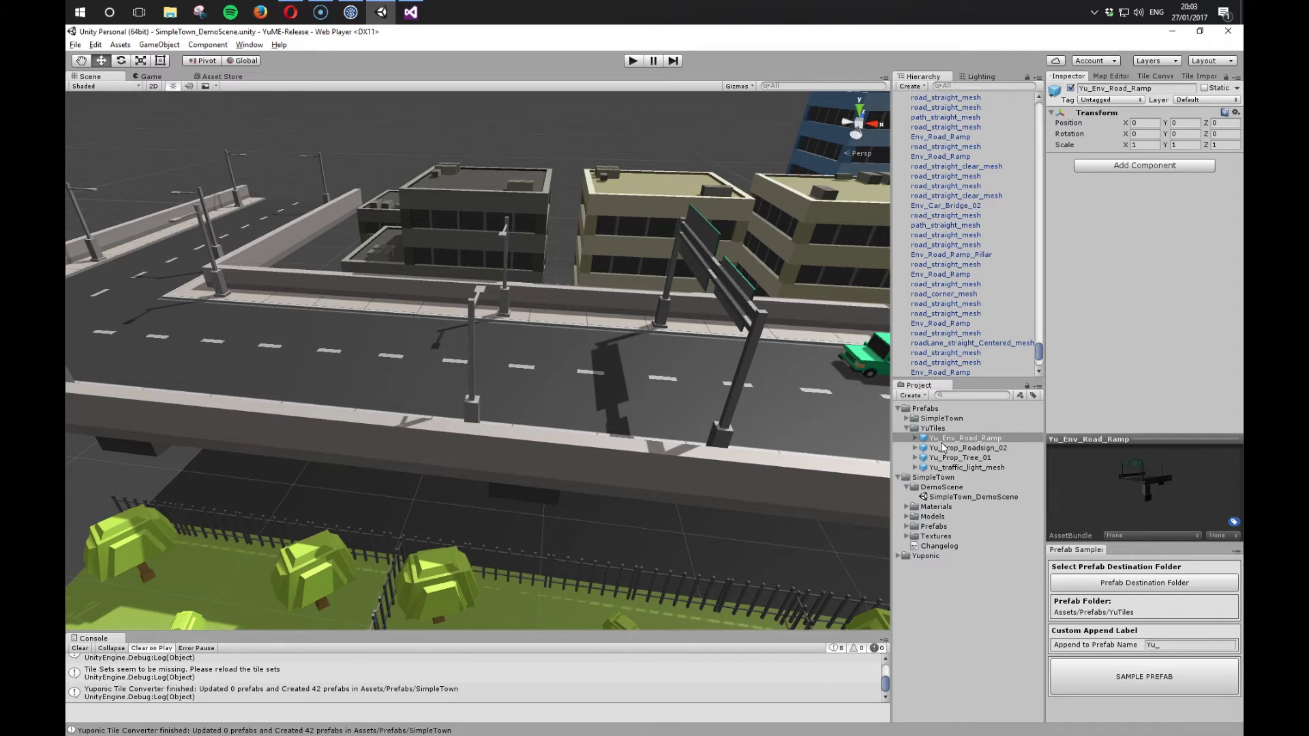
Step: Create a new scene and set the Tile Converter's source prefab folder to Assets/Prefabs/YuTiles
click(77, 45)
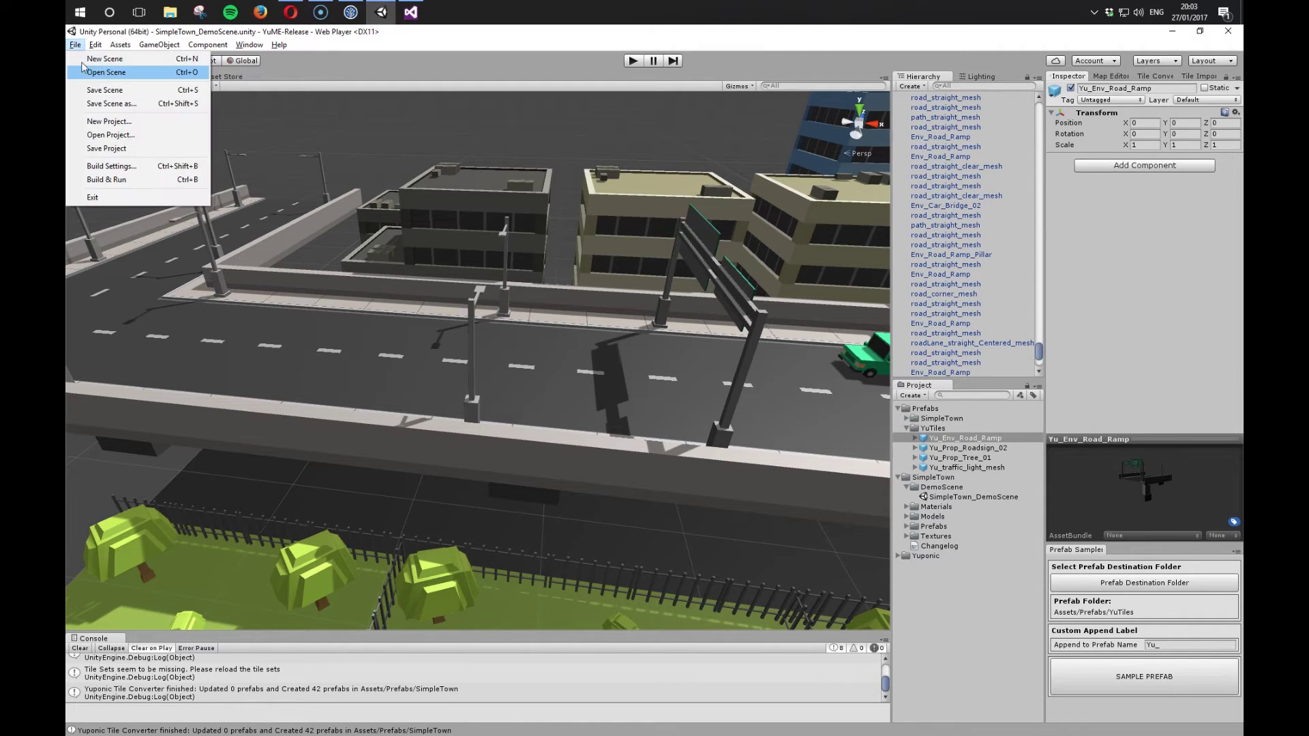
click(106, 57)
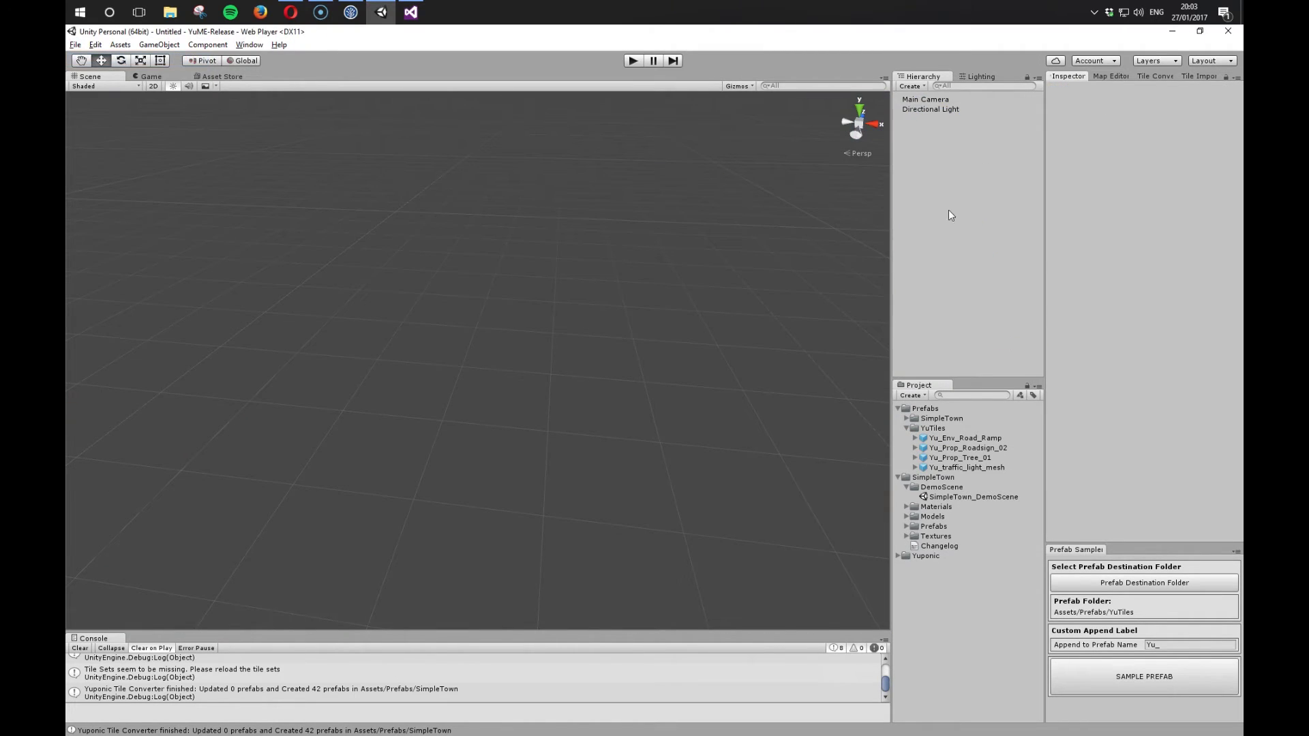
click(1113, 77)
click(1160, 76)
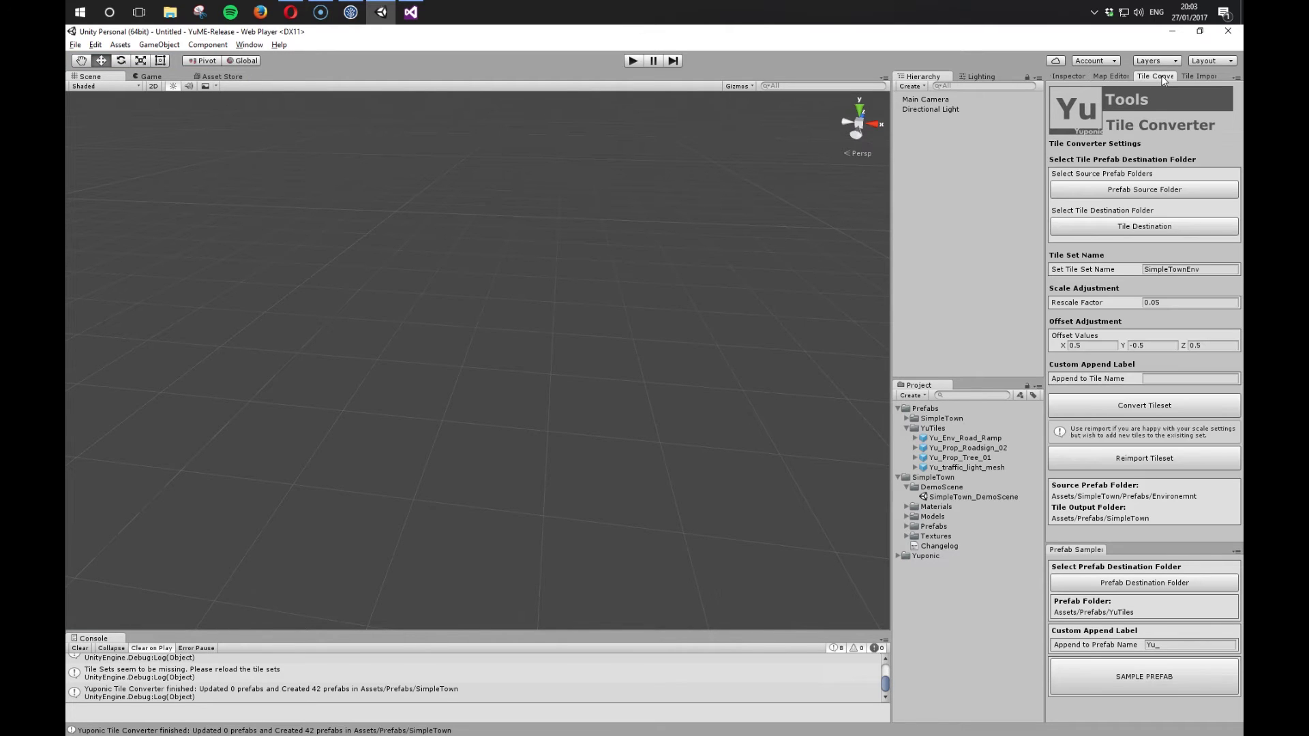
click(1132, 191)
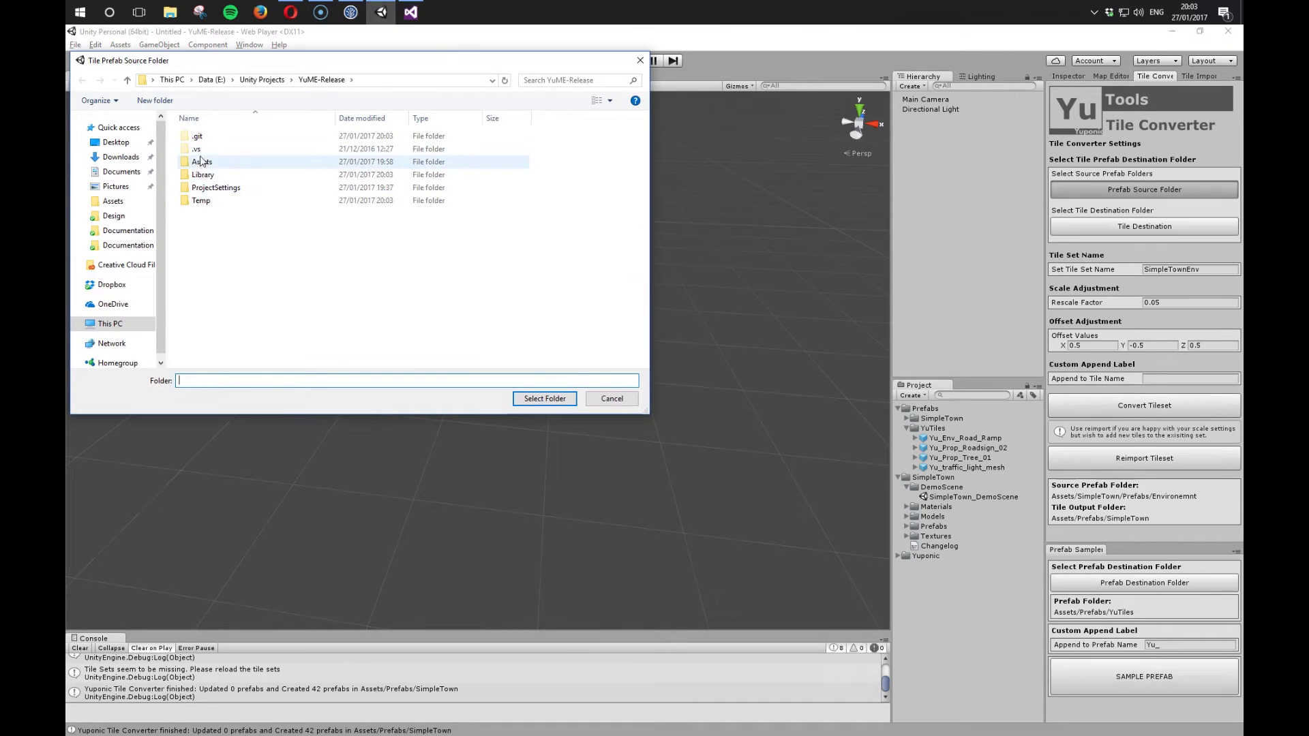
double_click(202, 163)
double_click(212, 139)
double_click(218, 149)
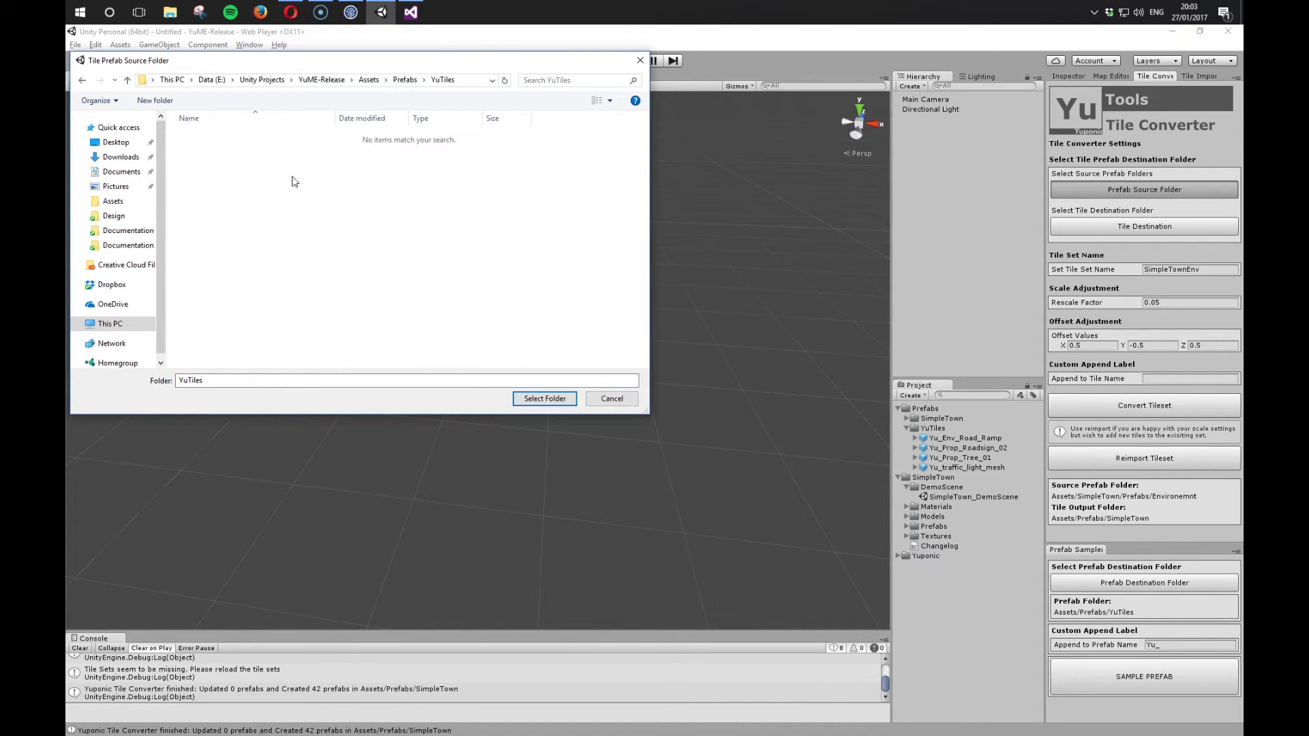
click(545, 398)
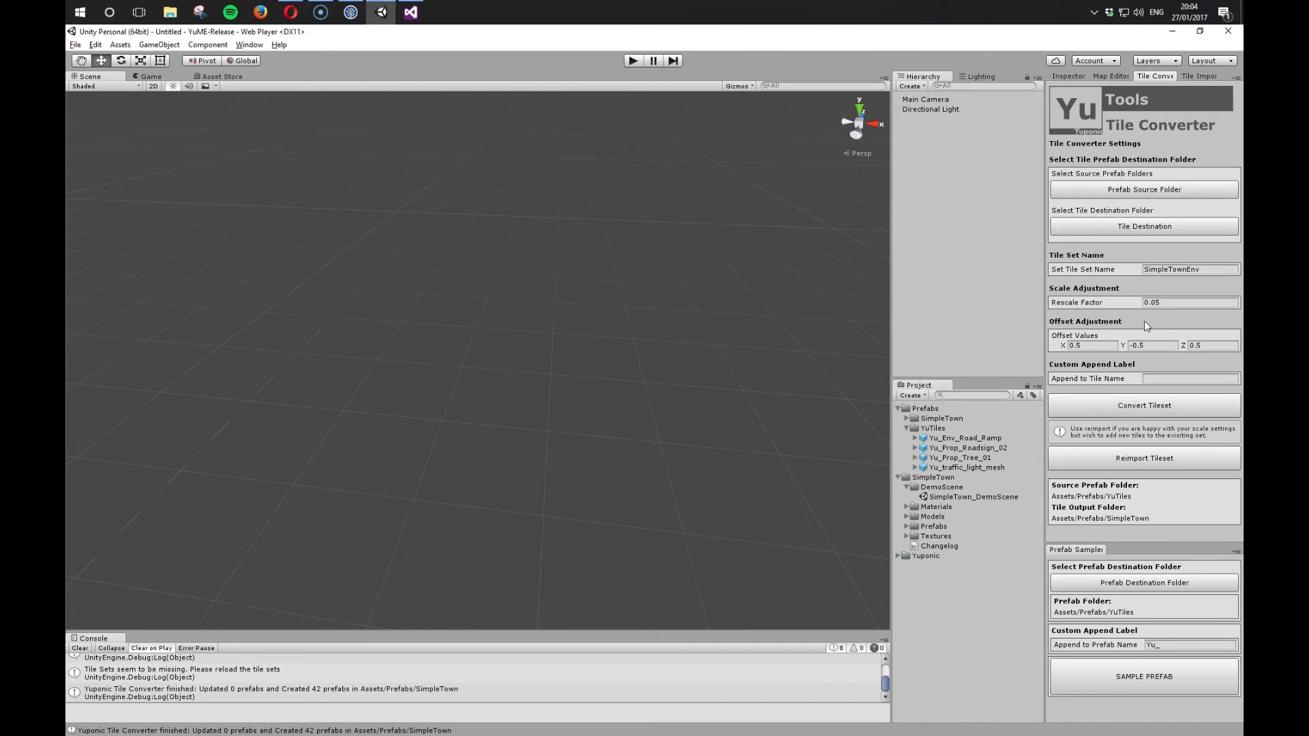
Step: Set the tile offset's X and Z values to 0 and convert the sampled prefabs into the SimpleTownEnv tileset
click(1093, 345)
text(0)
click(1211, 346)
text(0)
click(1143, 414)
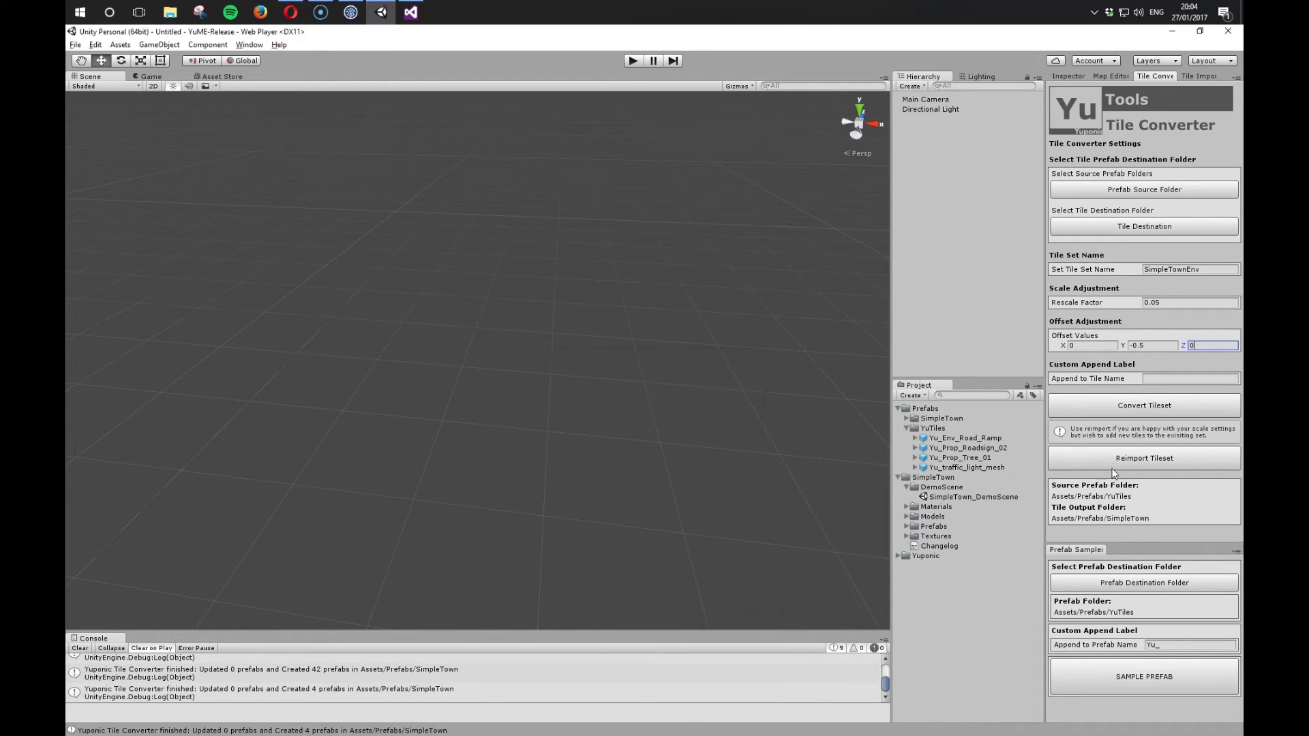
Step: Add the YuME map editor objects to the scene and enable YuME with the available tilesets reloaded
click(1114, 77)
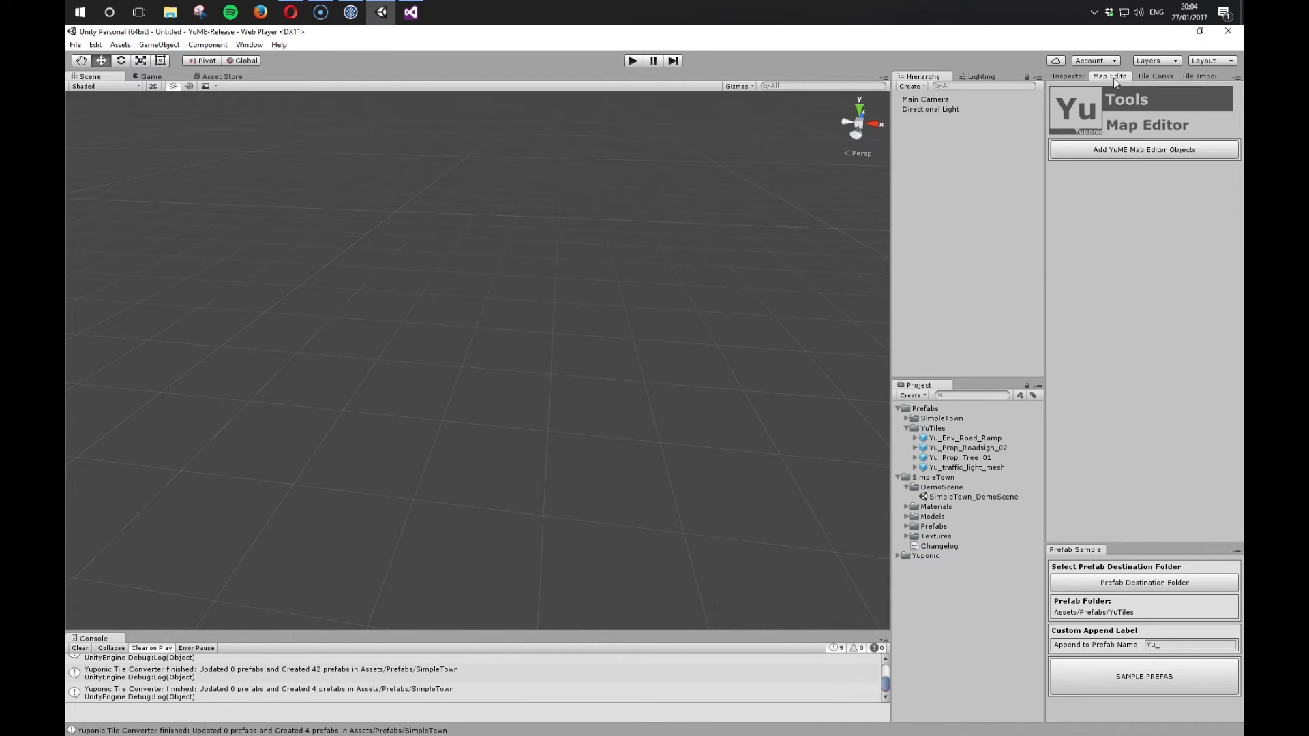
click(1135, 150)
click(1168, 243)
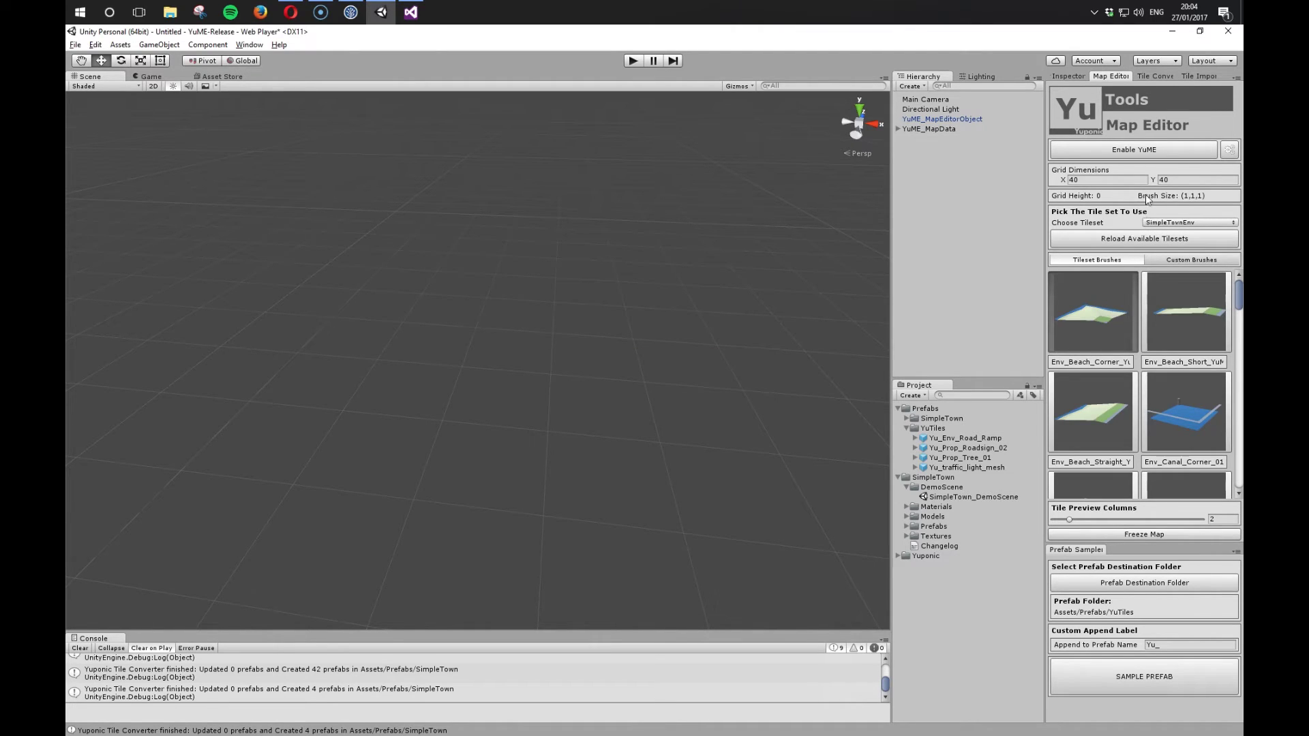
click(1145, 151)
Step: Place a Yu_Prop_Roadsign_02 tile from the SimpleTownEnv tileset on the map grid
key(alt)
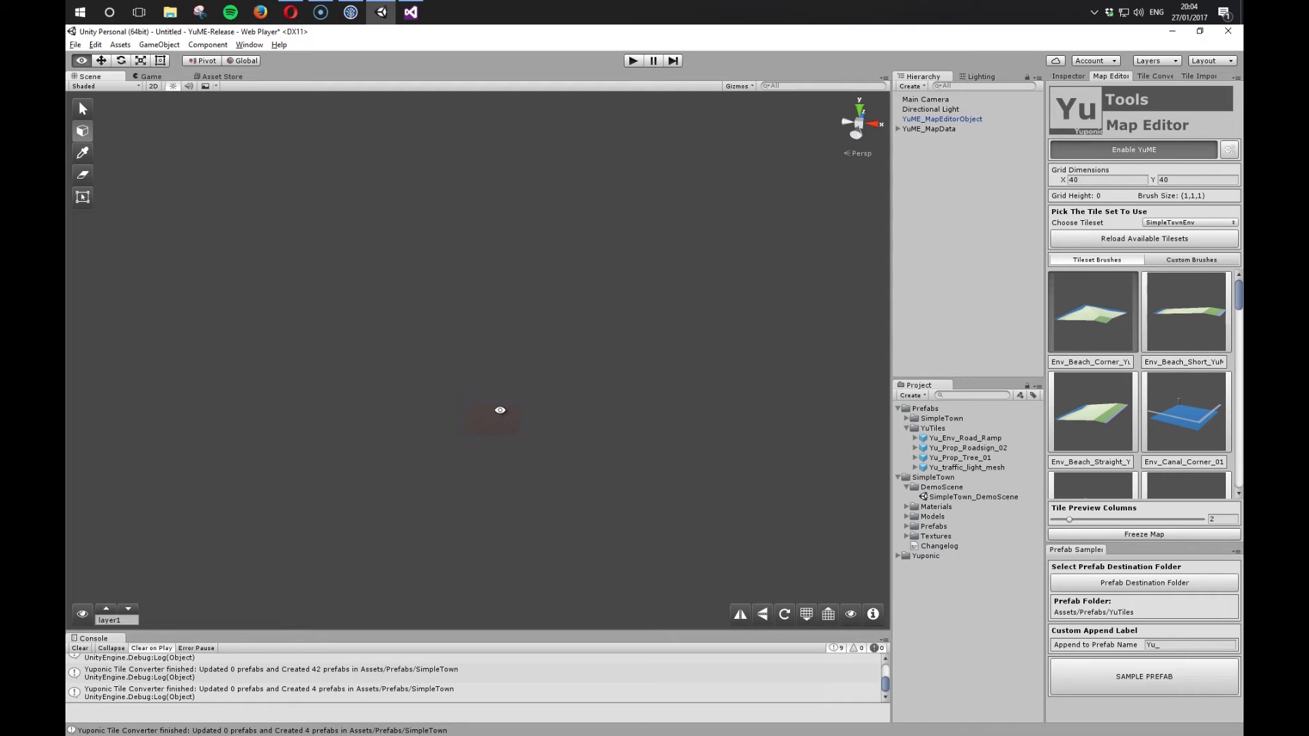
alt+scroll(500, 411, up, 15)
alt+scroll(500, 411, up, 6)
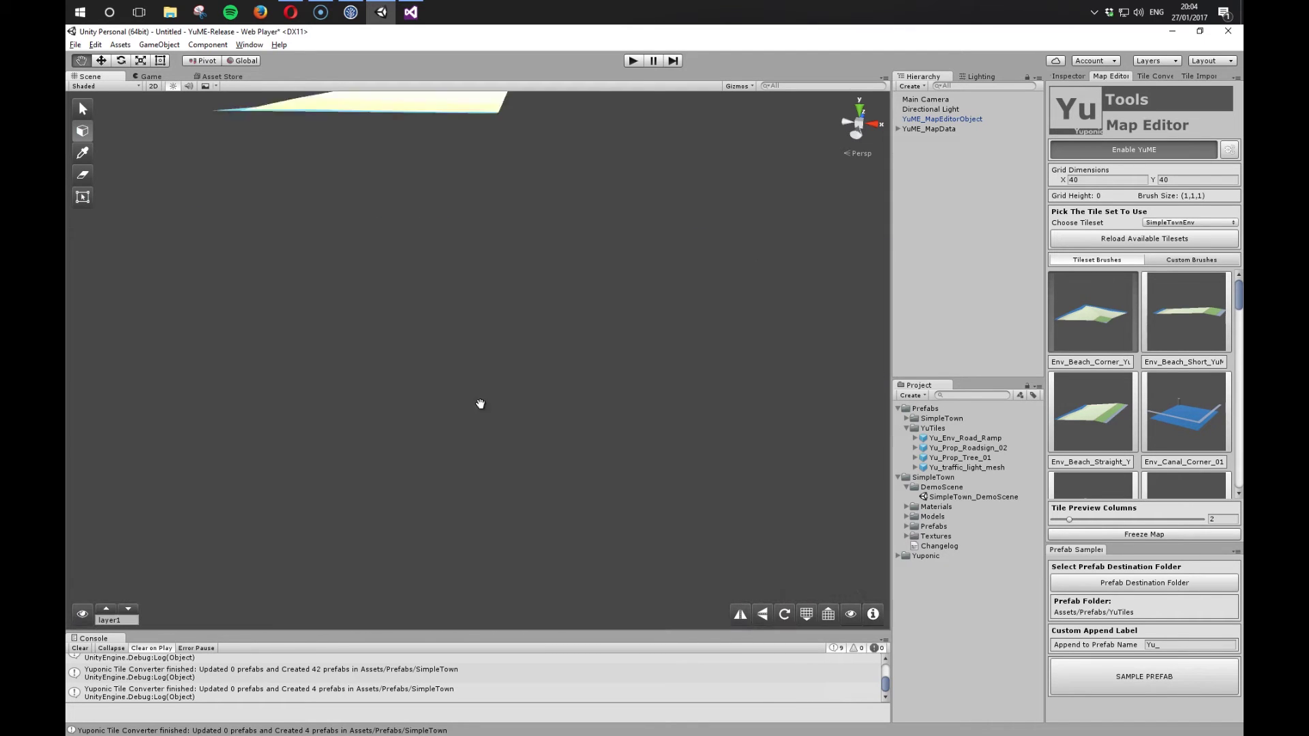
alt+scroll(460, 414, down, 3)
alt+drag(449, 416, 462, 434)
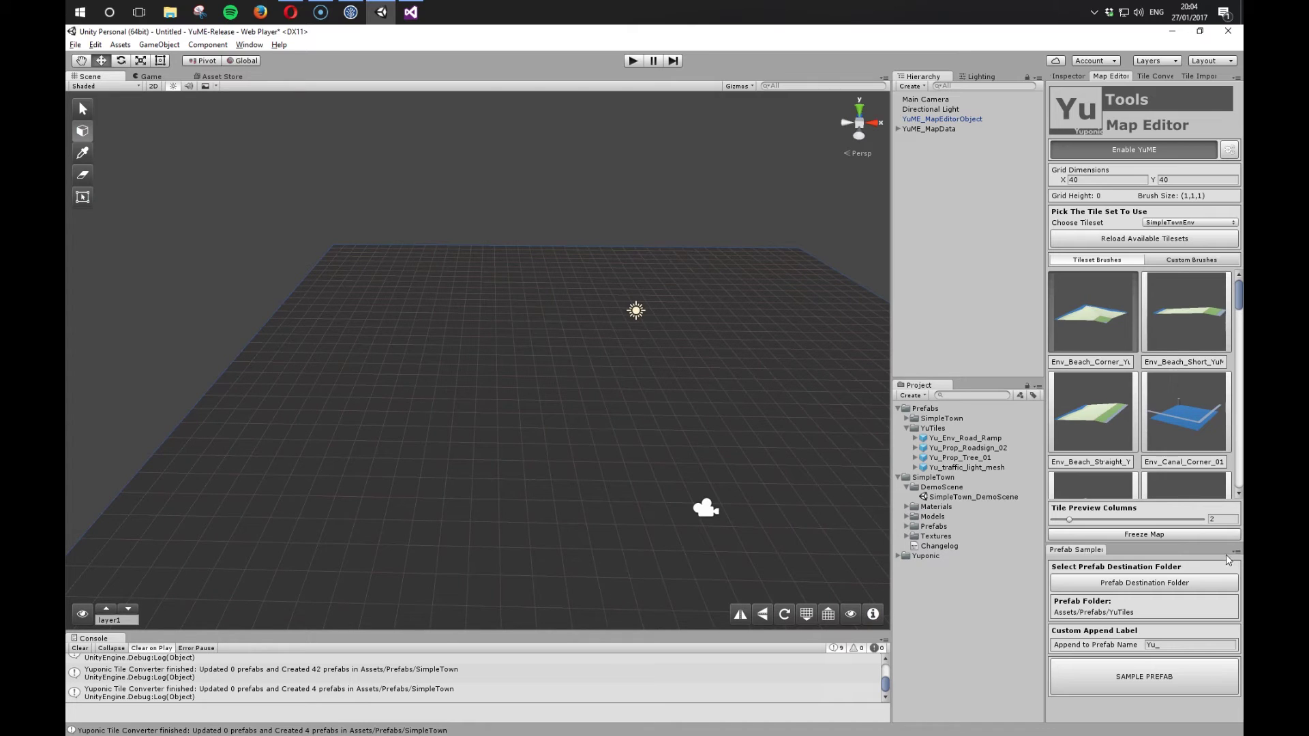
drag(1211, 542, 1207, 680)
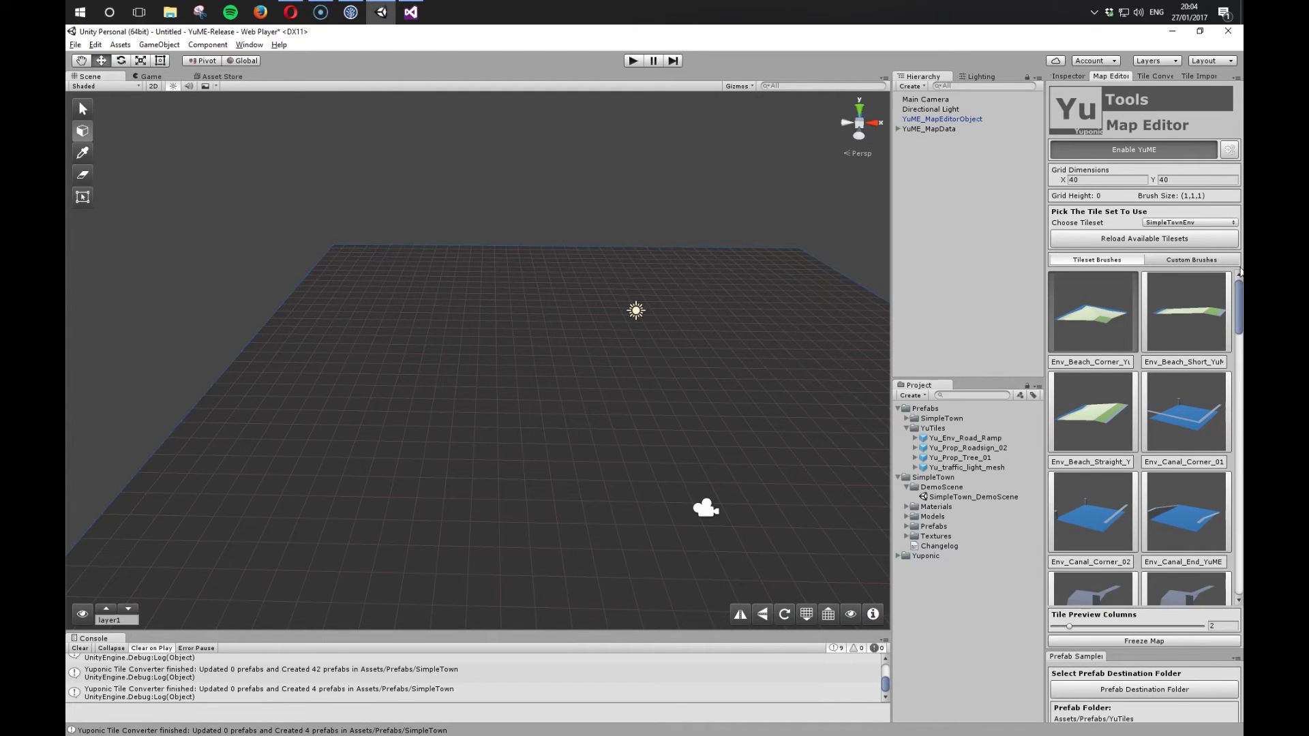
drag(1241, 308, 1236, 587)
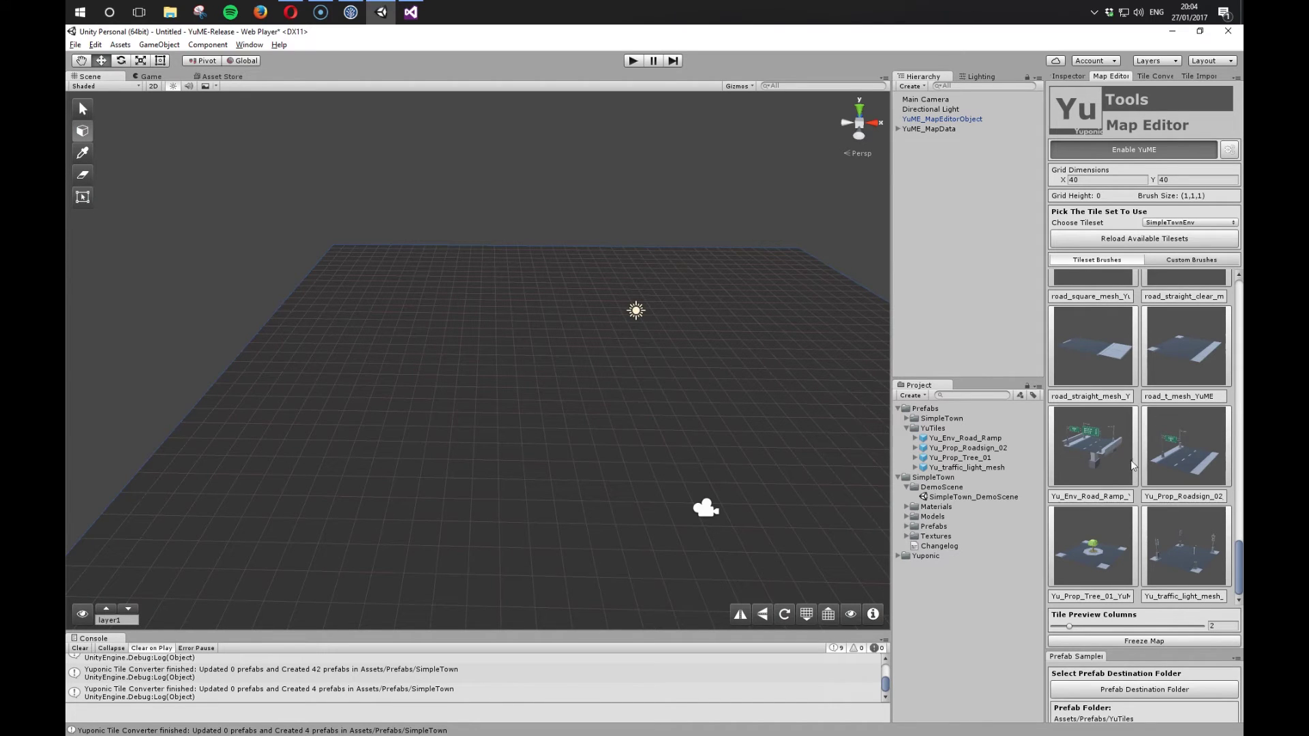
click(1176, 462)
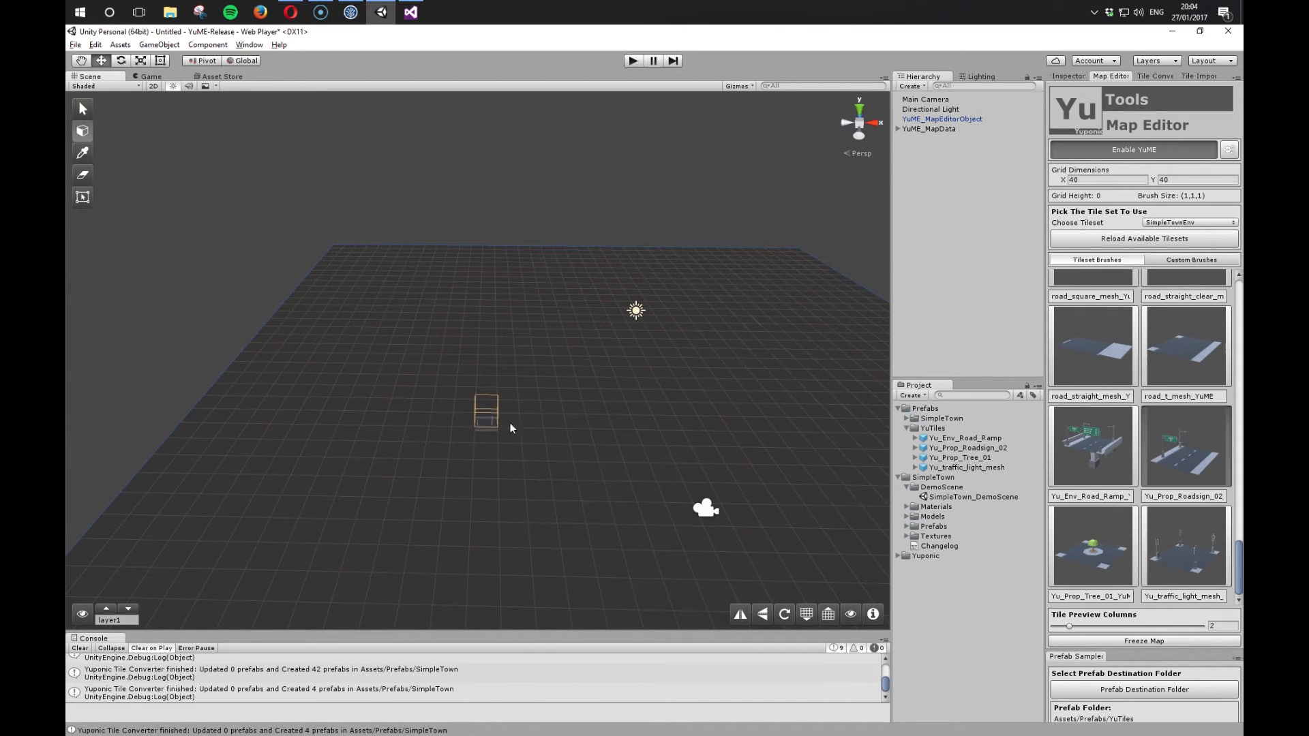
scroll(518, 427, up, 5)
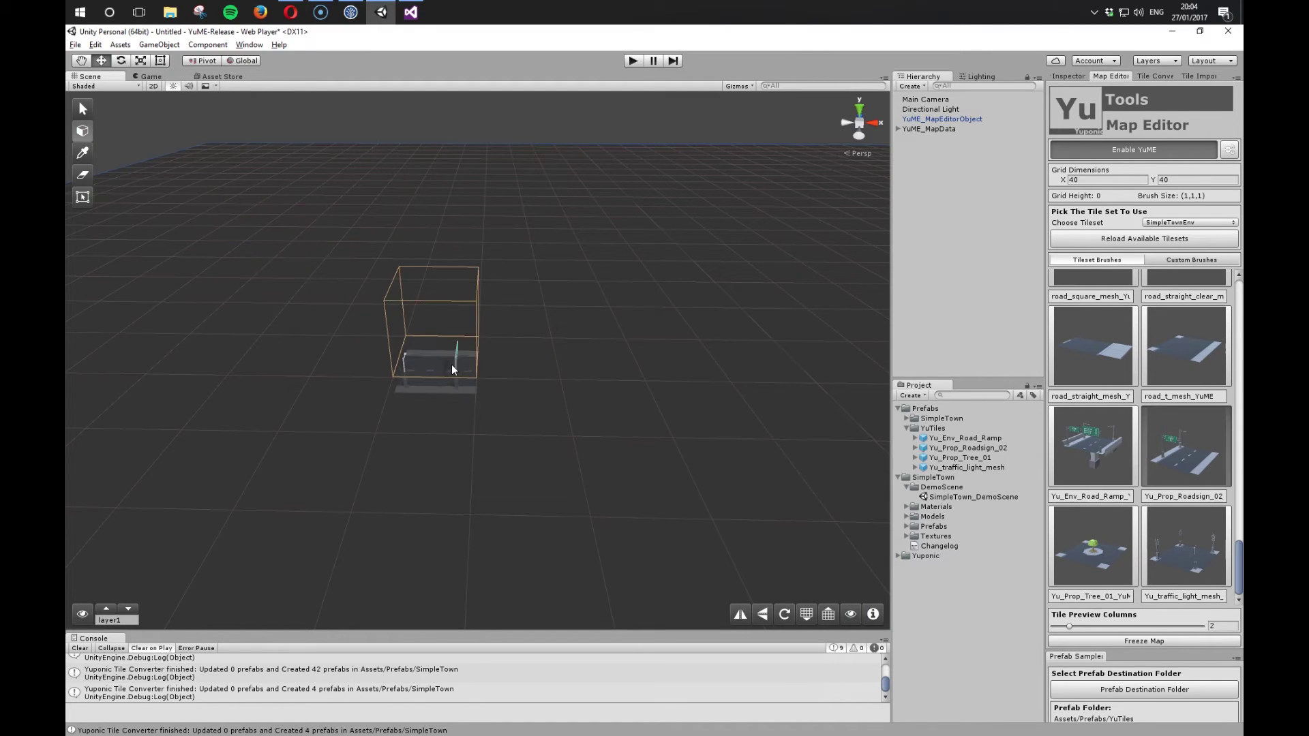
click(451, 369)
Step: Select the placed road sign tile and examine its size and alignment within the grid cell
click(85, 106)
click(435, 369)
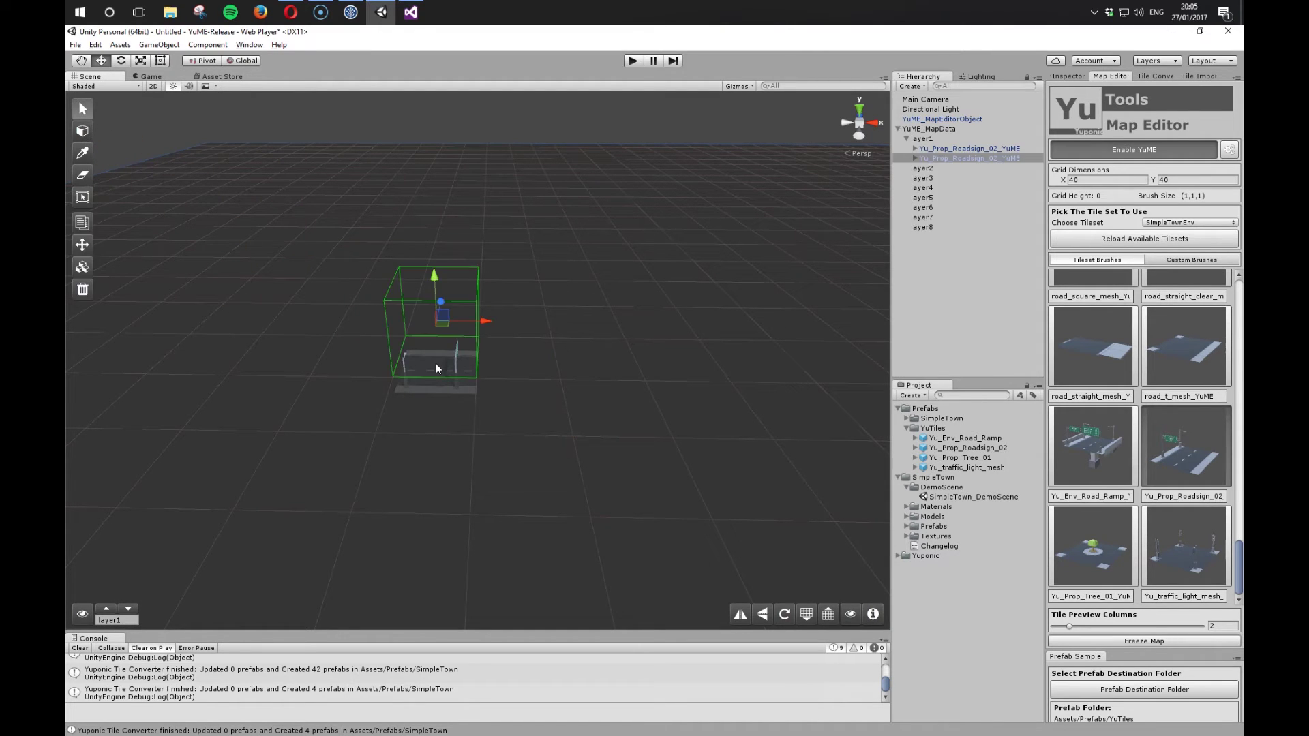
scroll(437, 365, up, 4)
scroll(437, 365, down, 1)
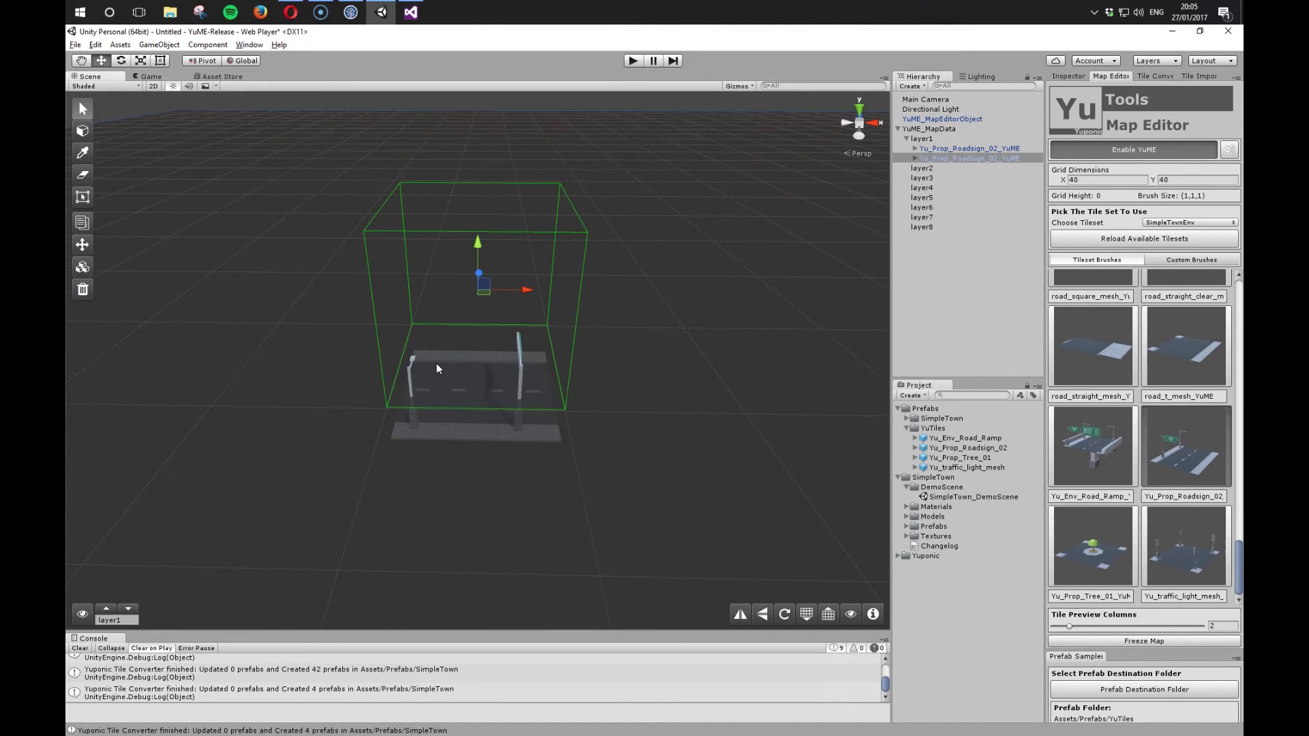
alt+drag(585, 426, 352, 426)
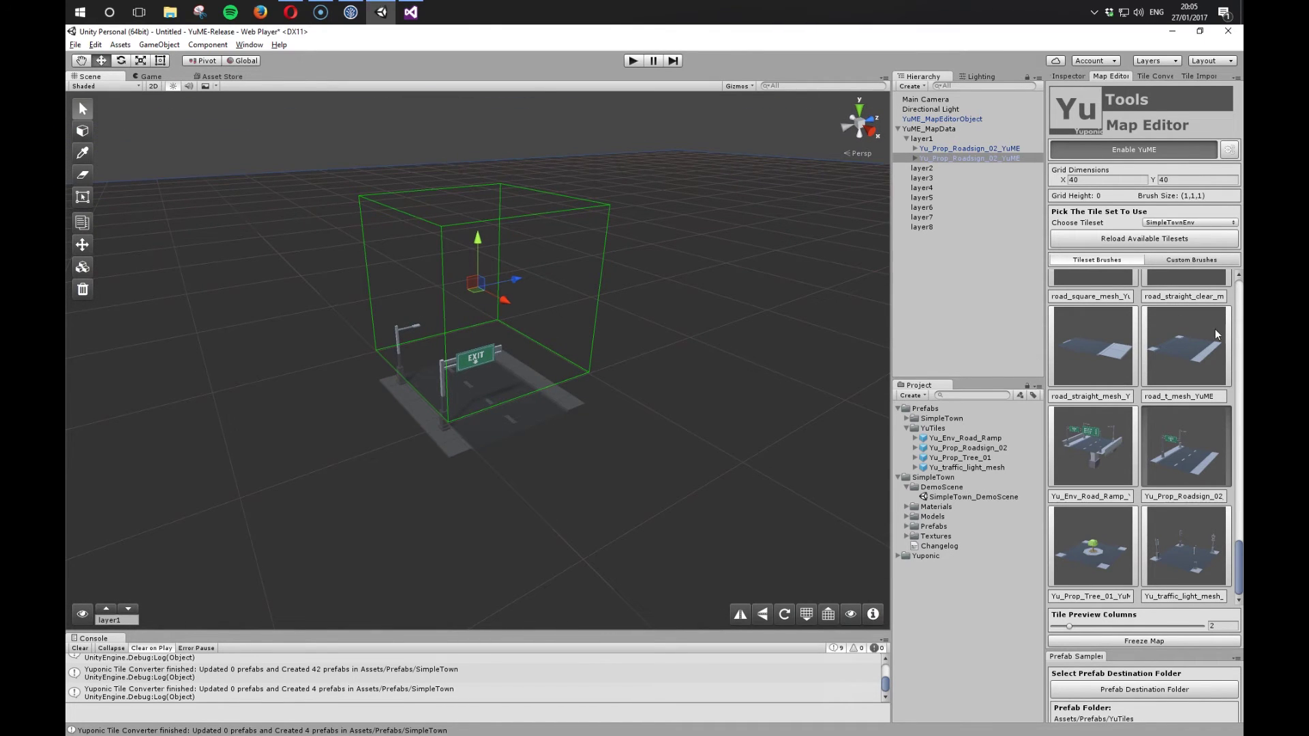
Step: Place two Env_Beach_Straight tiles side by side on the grid, alongside the road sign tile
drag(1240, 560, 1241, 295)
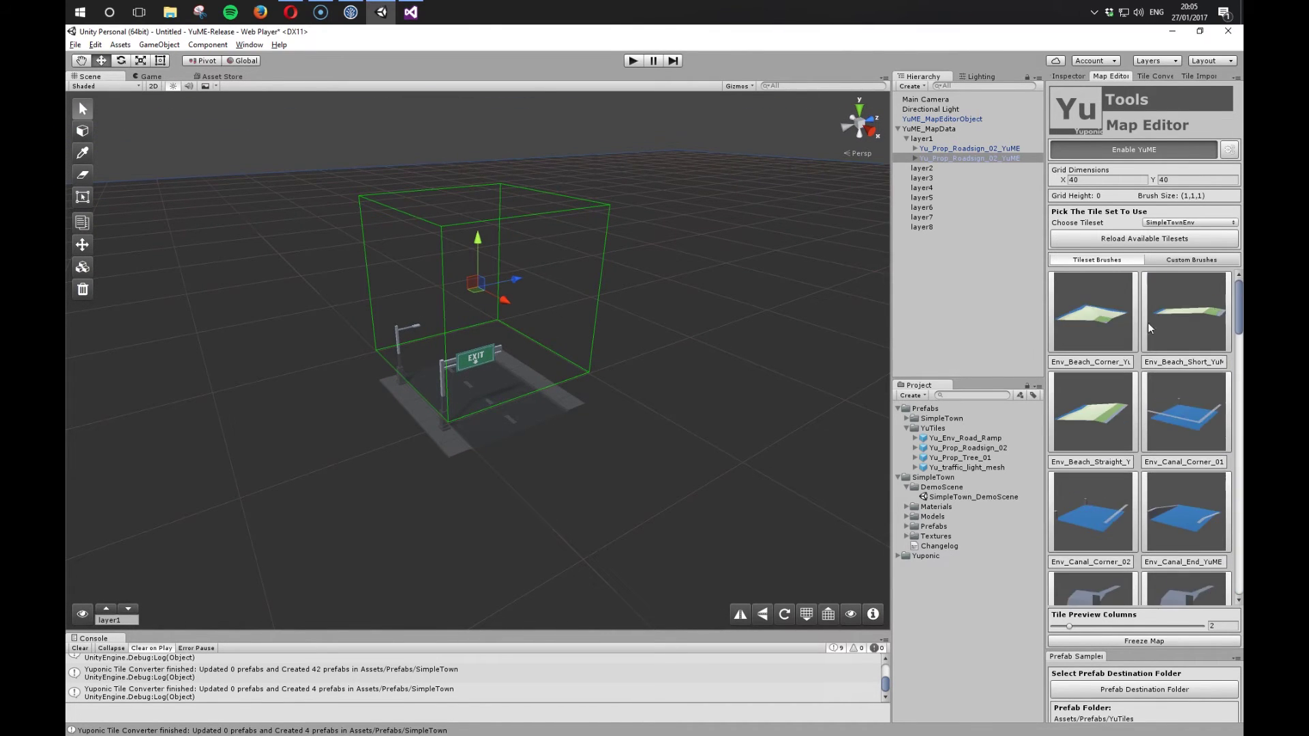
click(1110, 418)
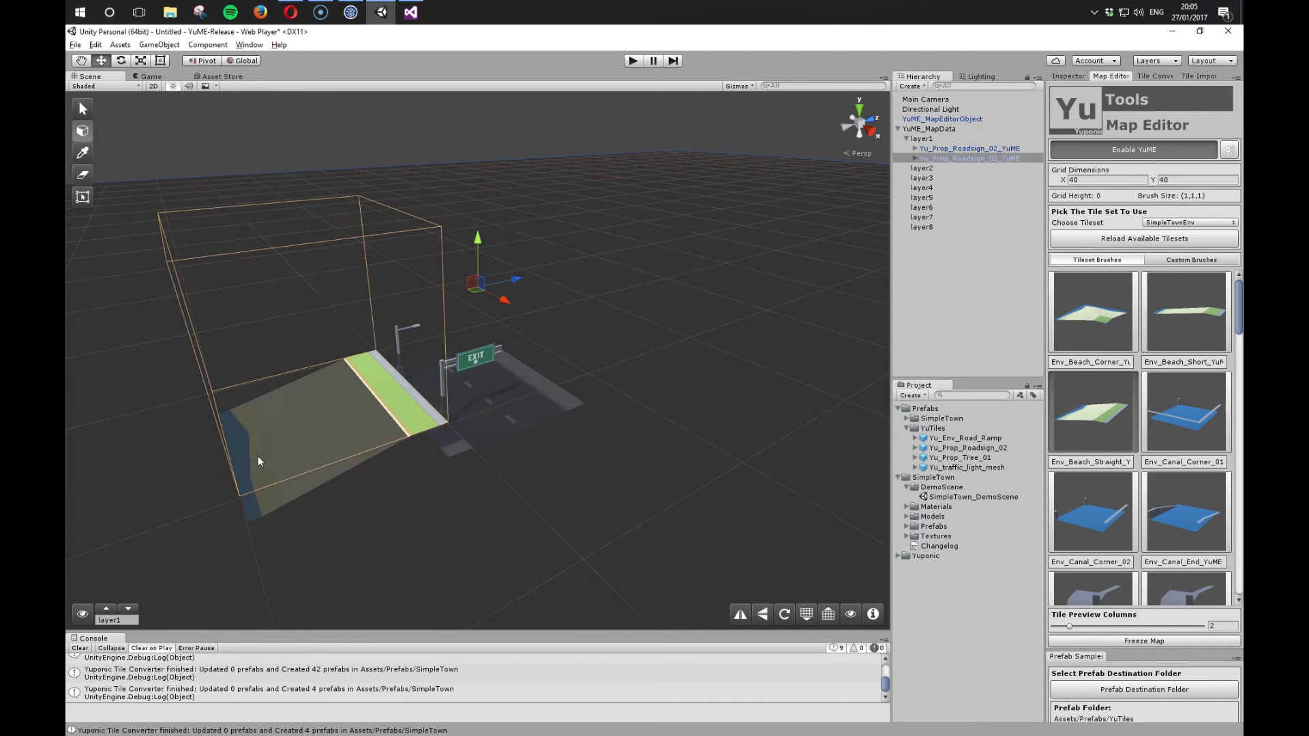
click(259, 460)
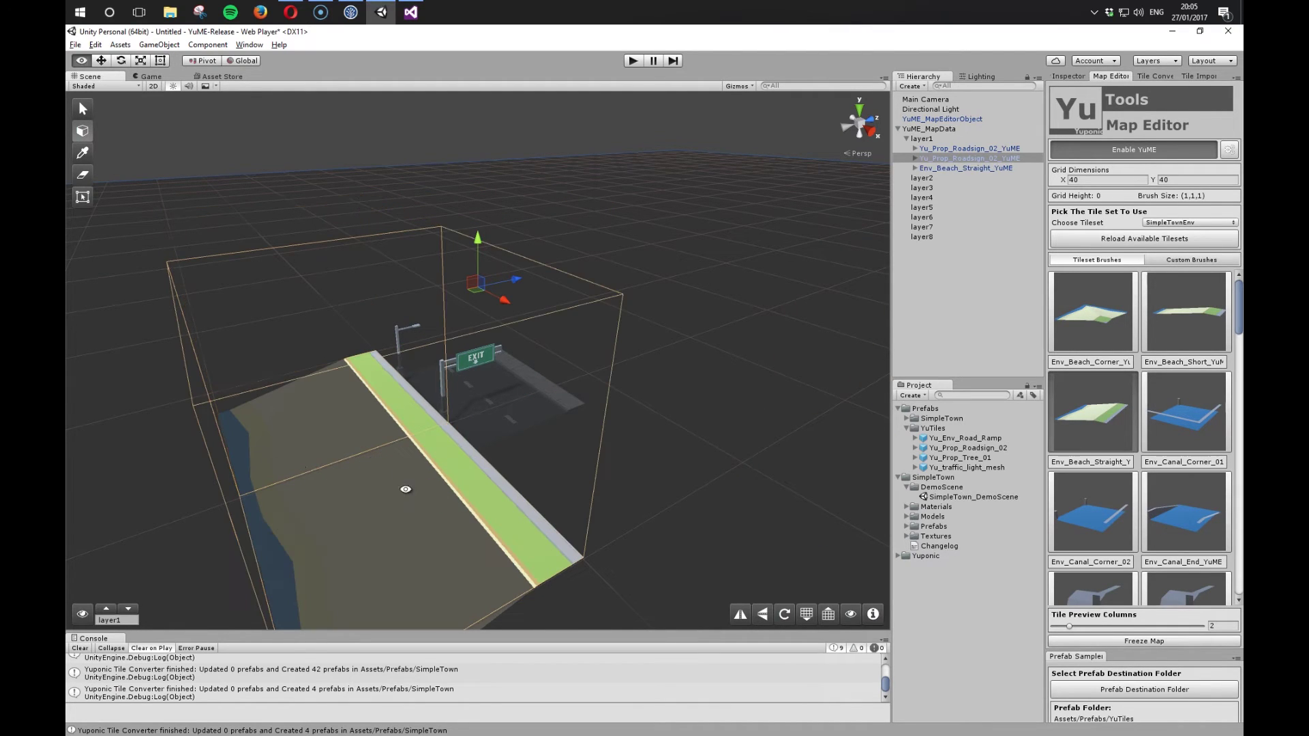
click(432, 534)
scroll(453, 508, down, 3)
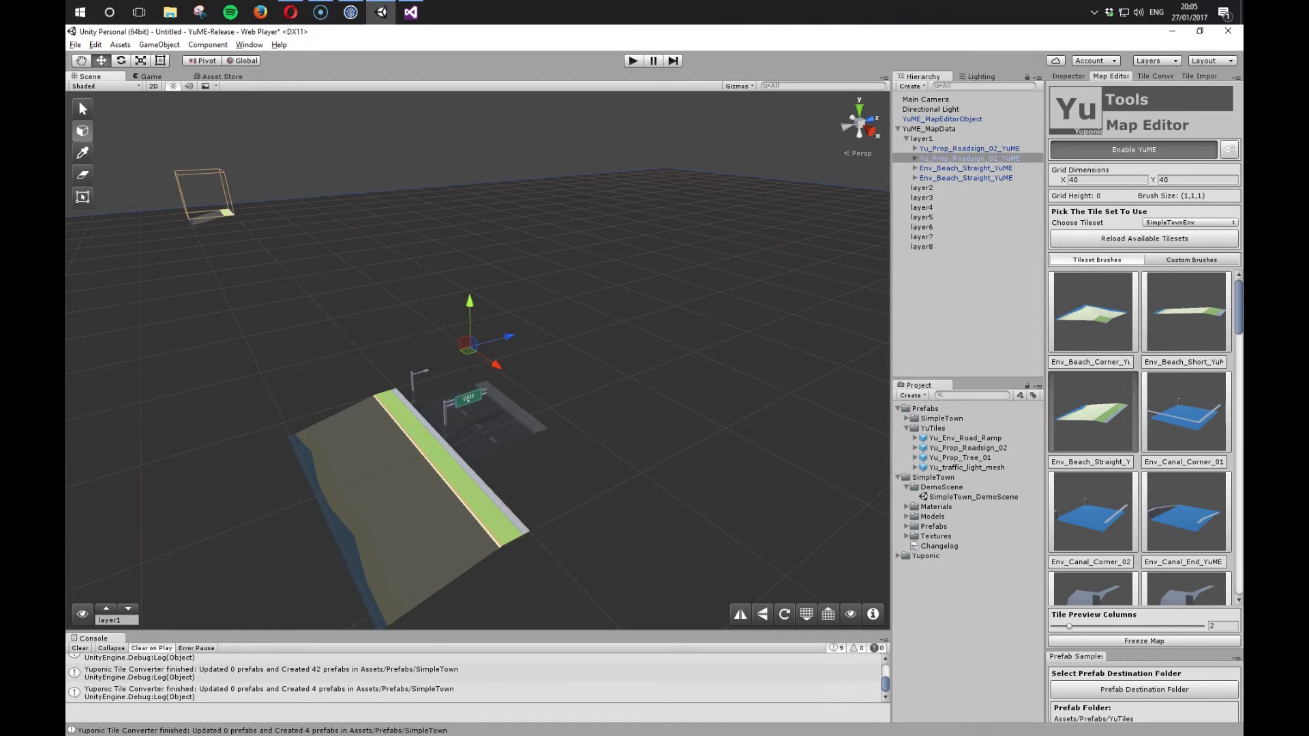
Step: Select the pivotObject inside the second road sign tile on layer1 and show its transform in the Inspector
click(83, 109)
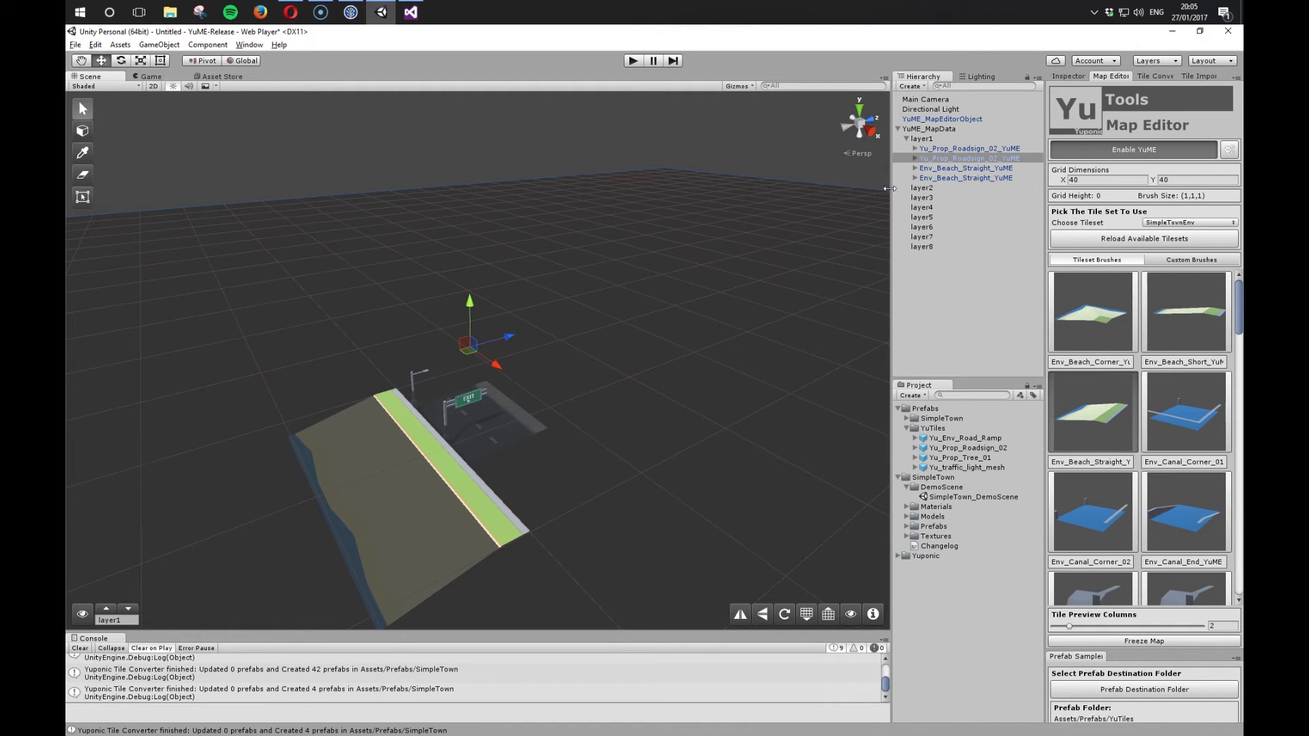
click(496, 399)
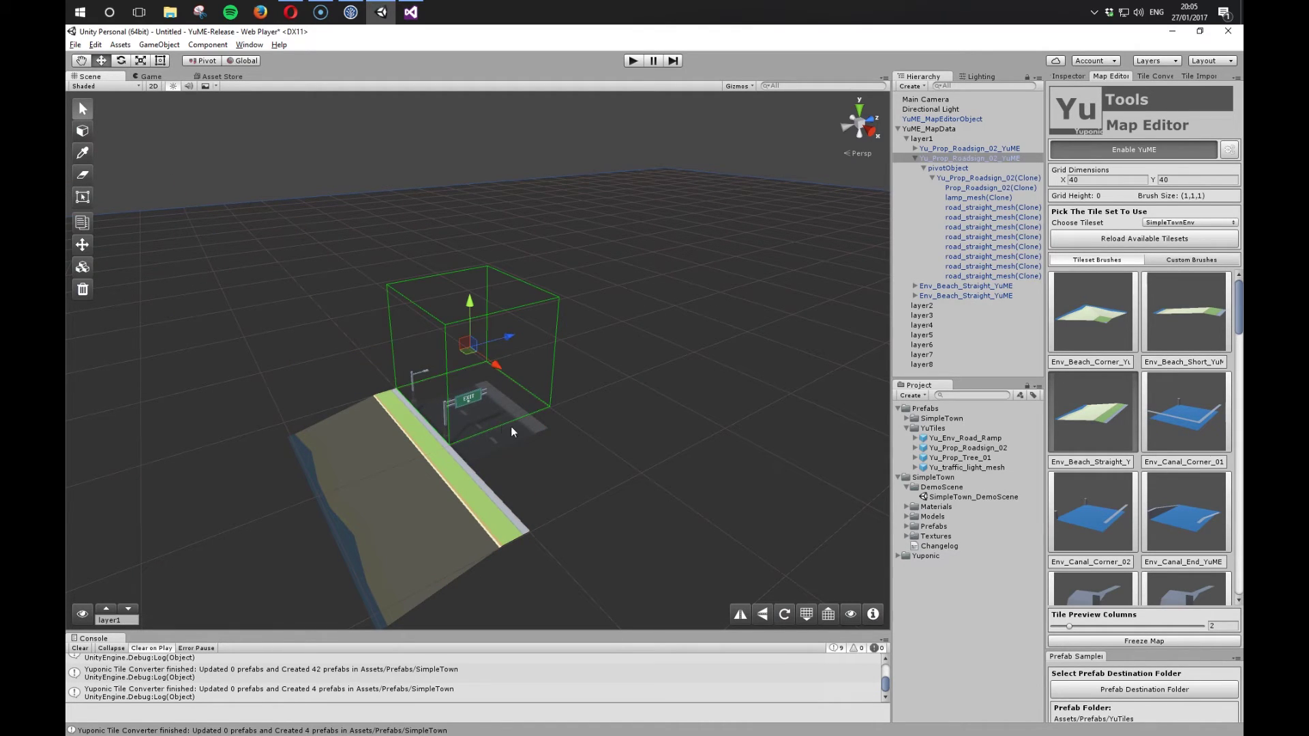
click(88, 130)
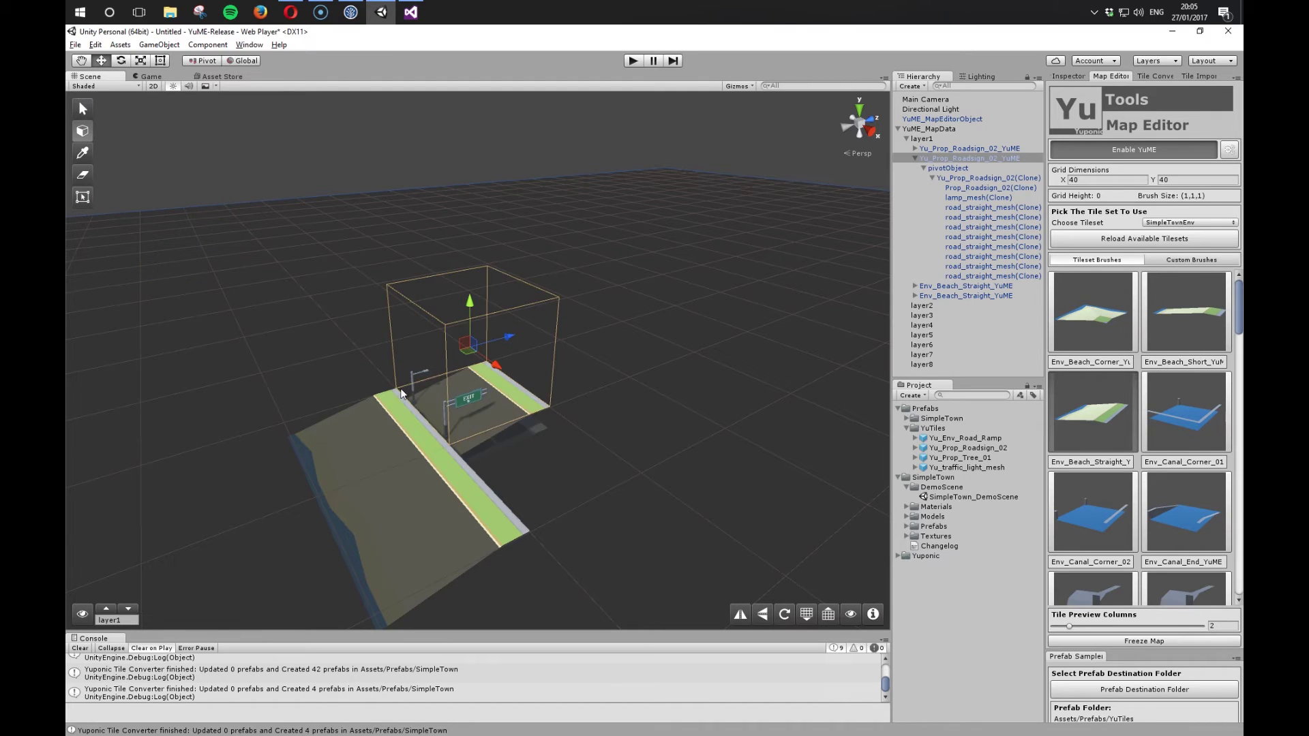
key(Escape)
click(489, 408)
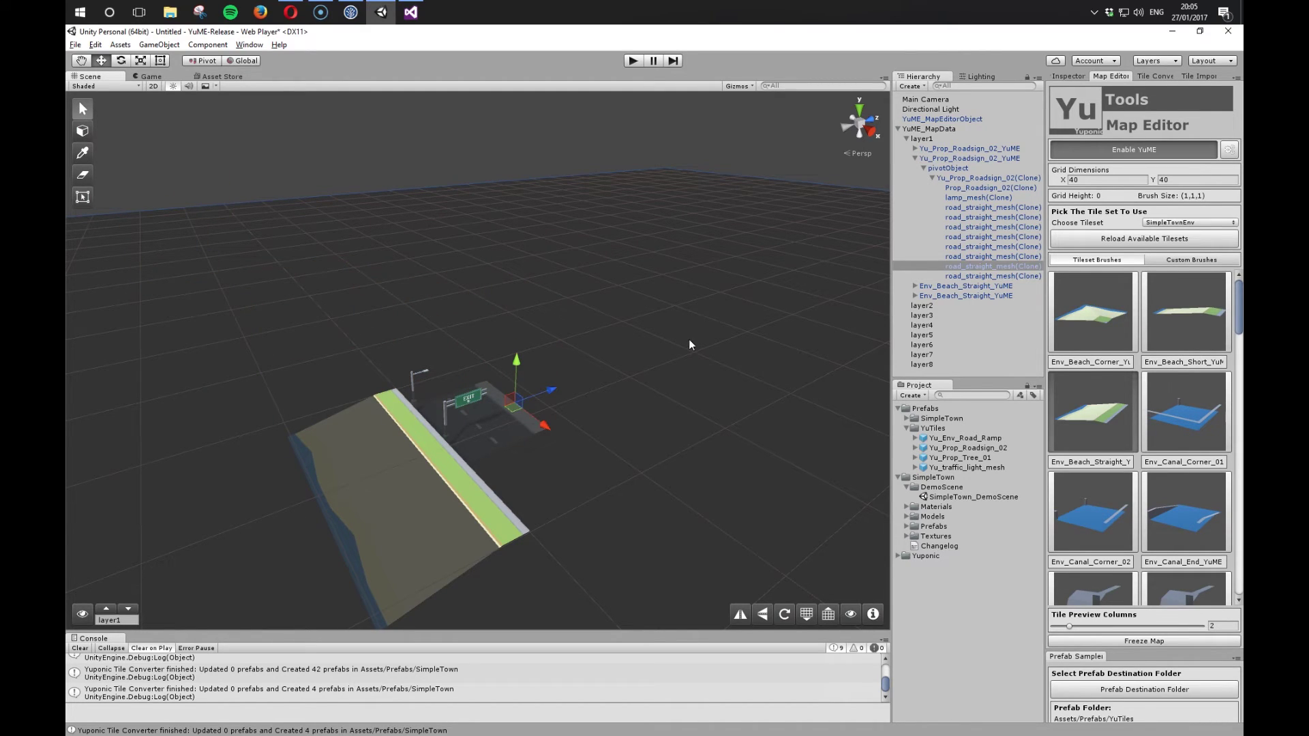
click(947, 179)
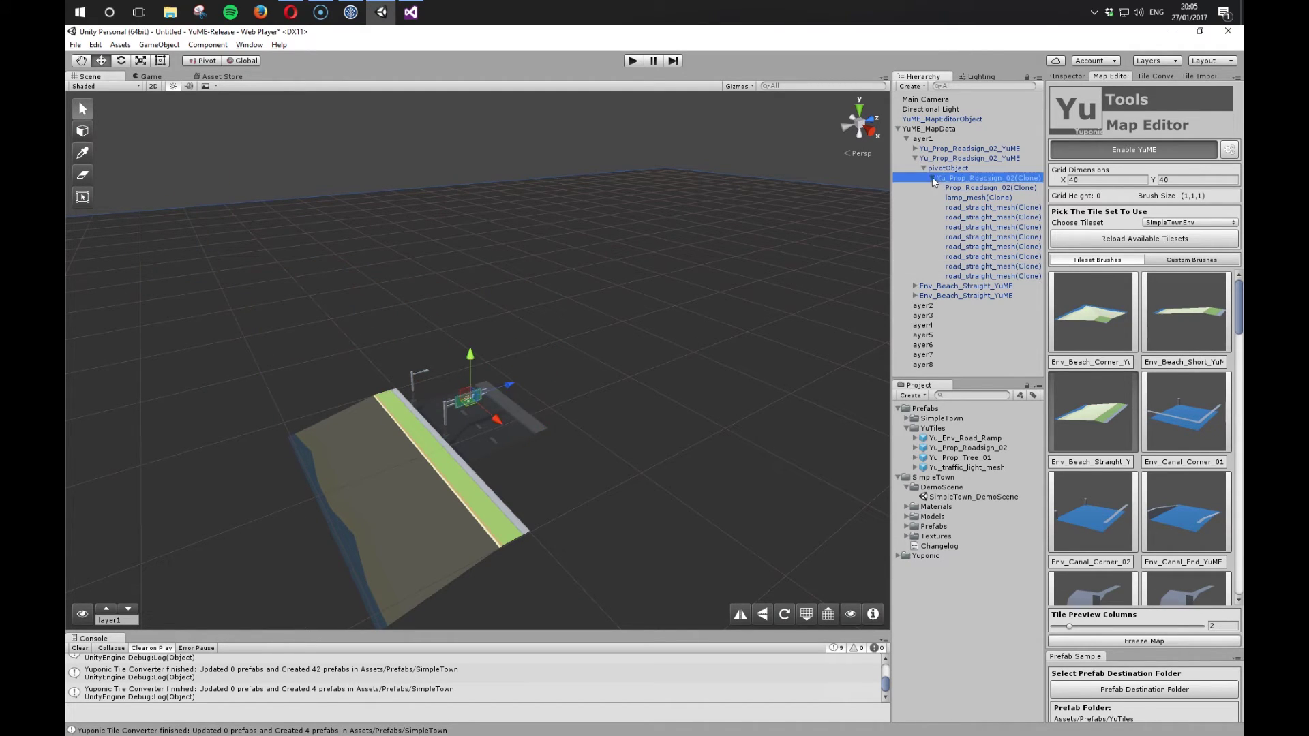
click(932, 178)
click(938, 170)
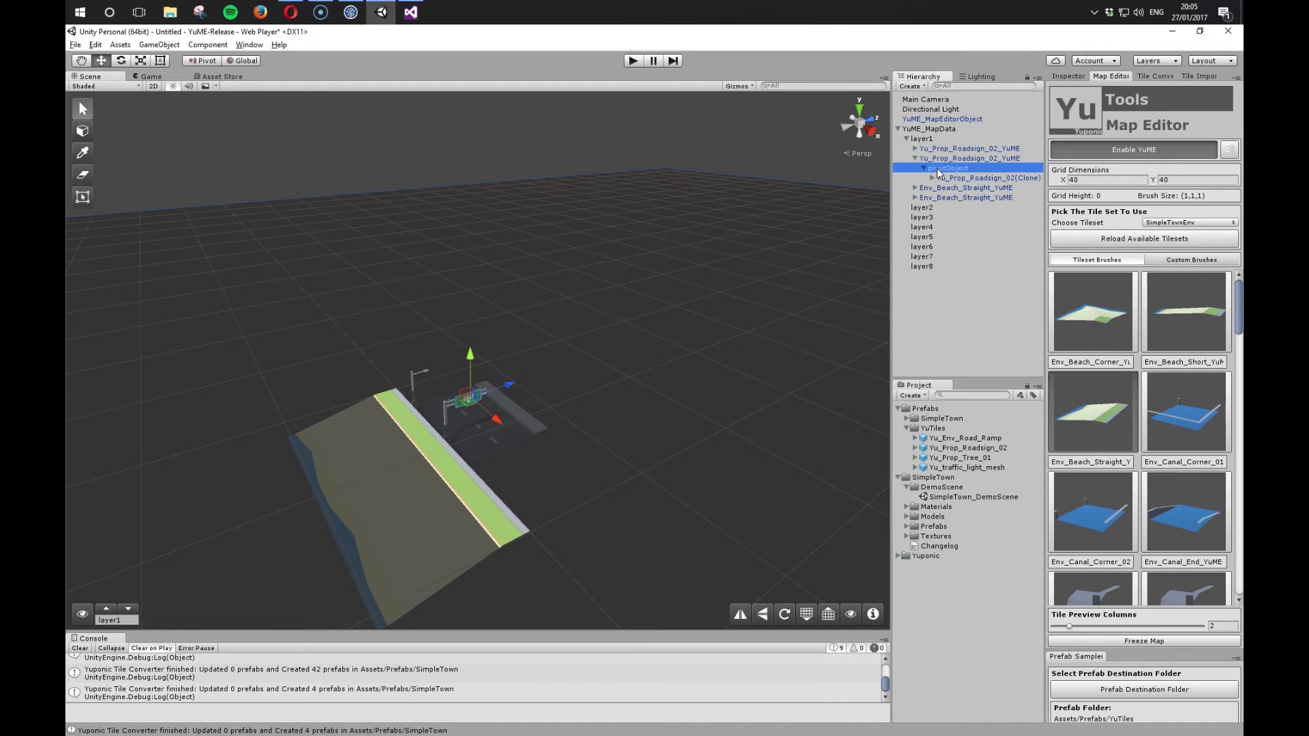
click(1075, 77)
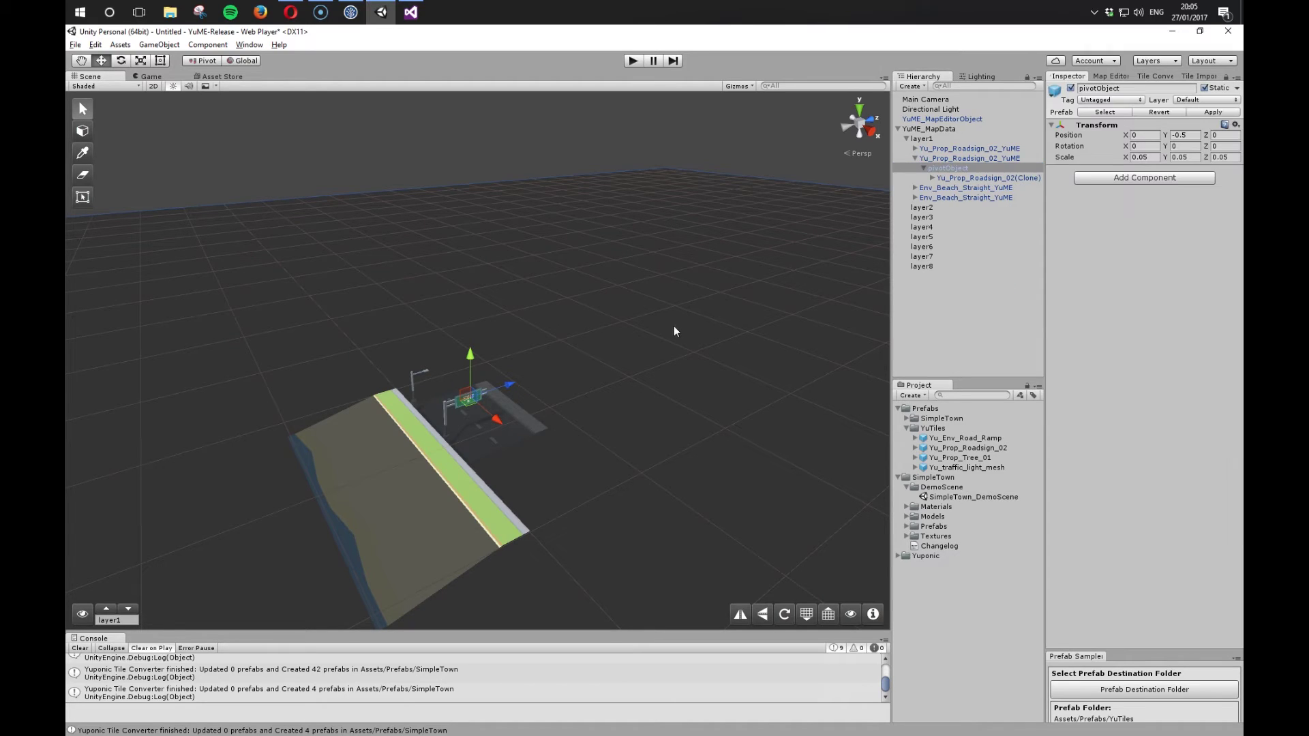
Step: Raise the road sign tile's pivotObject to Y -0.27, lining up its pavement with the beach tile, and apply the change to the prefab
drag(471, 353, 470, 335)
alt+scroll(438, 419, up, 6)
alt+drag(437, 419, 607, 441)
alt+scroll(554, 417, up, 10)
alt+scroll(552, 417, down, 5)
alt+drag(576, 510, 402, 458)
alt+drag(497, 266, 549, 273)
alt+scroll(549, 272, up, 2)
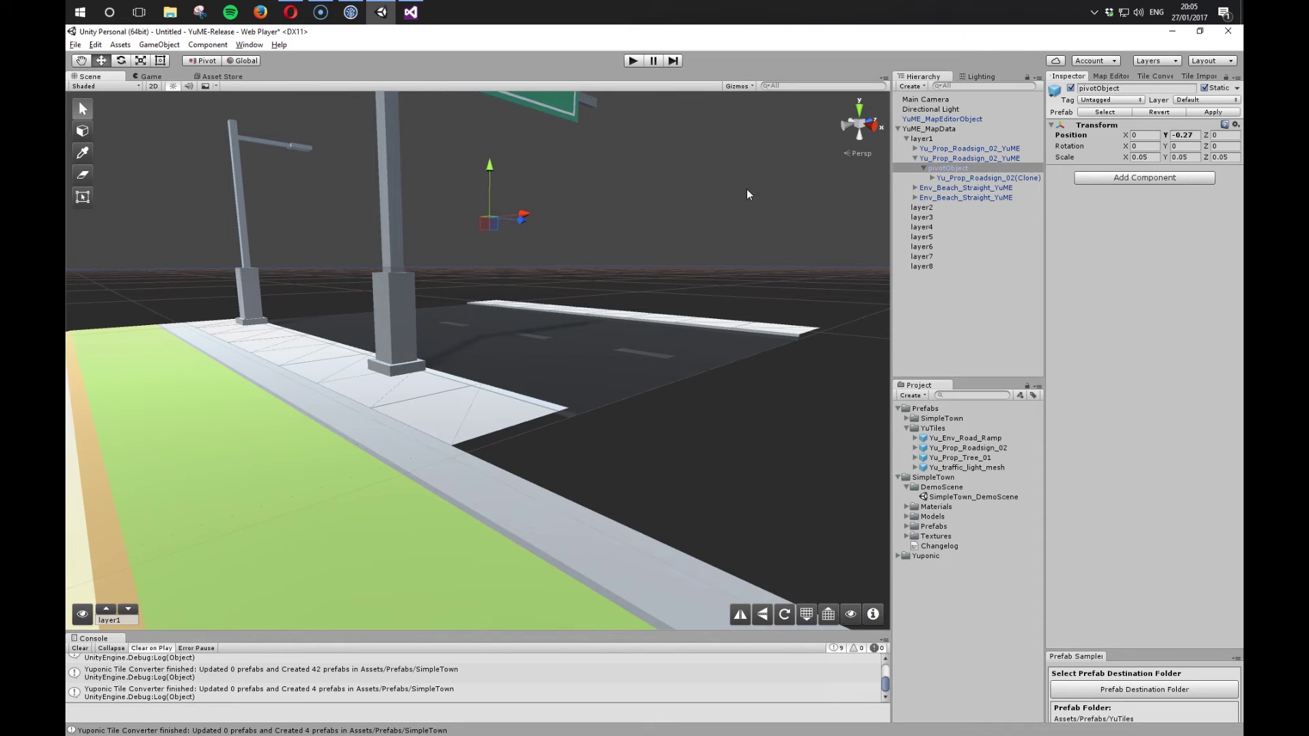
click(1211, 113)
Step: Place three more Yu_Prop_Roadsign_02 tiles in a row to extend the road beyond the existing one
alt+drag(689, 284, 648, 291)
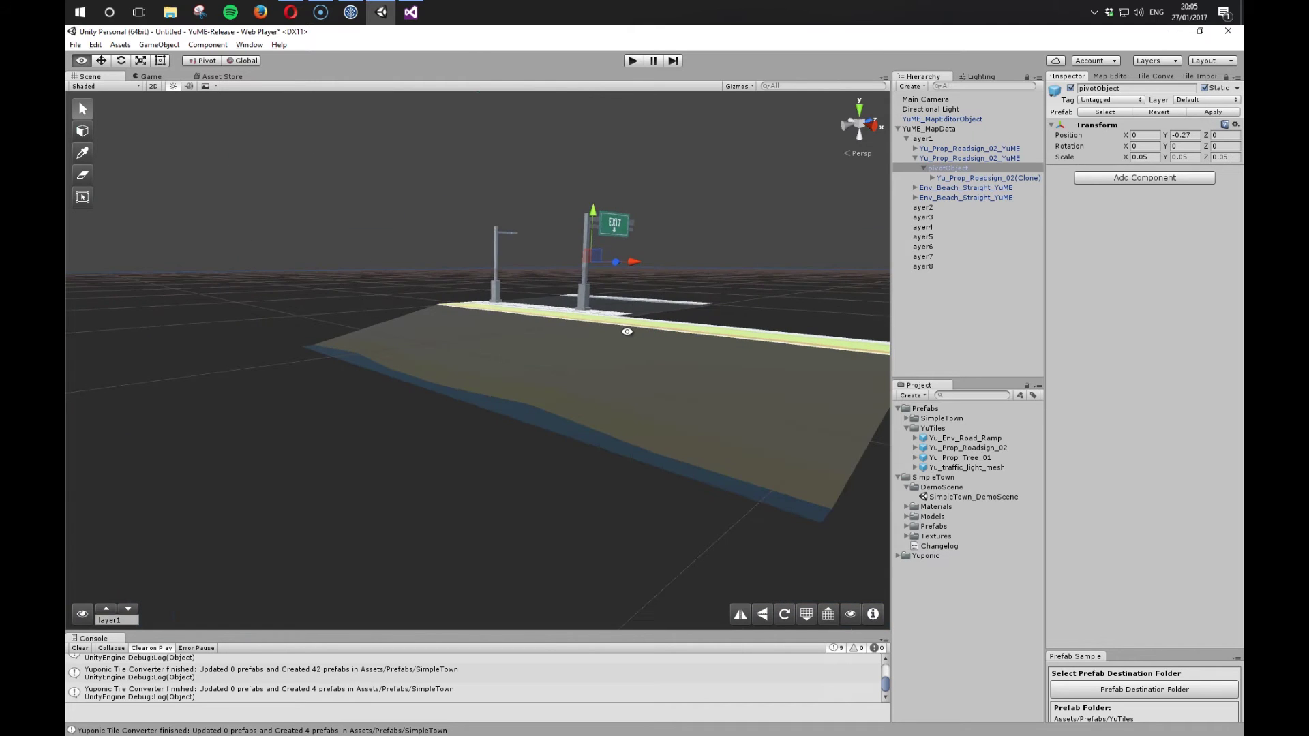
alt+drag(628, 338, 706, 392)
scroll(706, 340, down, 5)
middle_drag(706, 340, 579, 367)
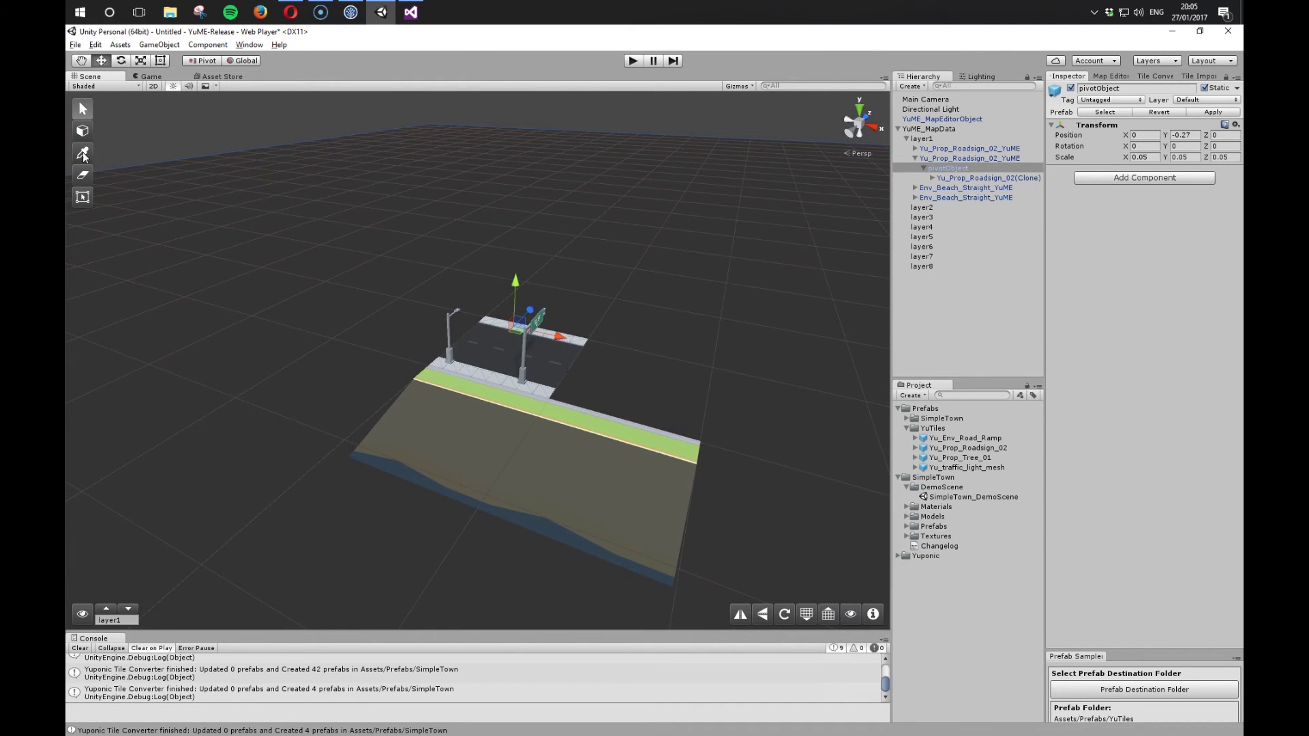
click(84, 131)
ctrl+scroll(662, 389, down, 6)
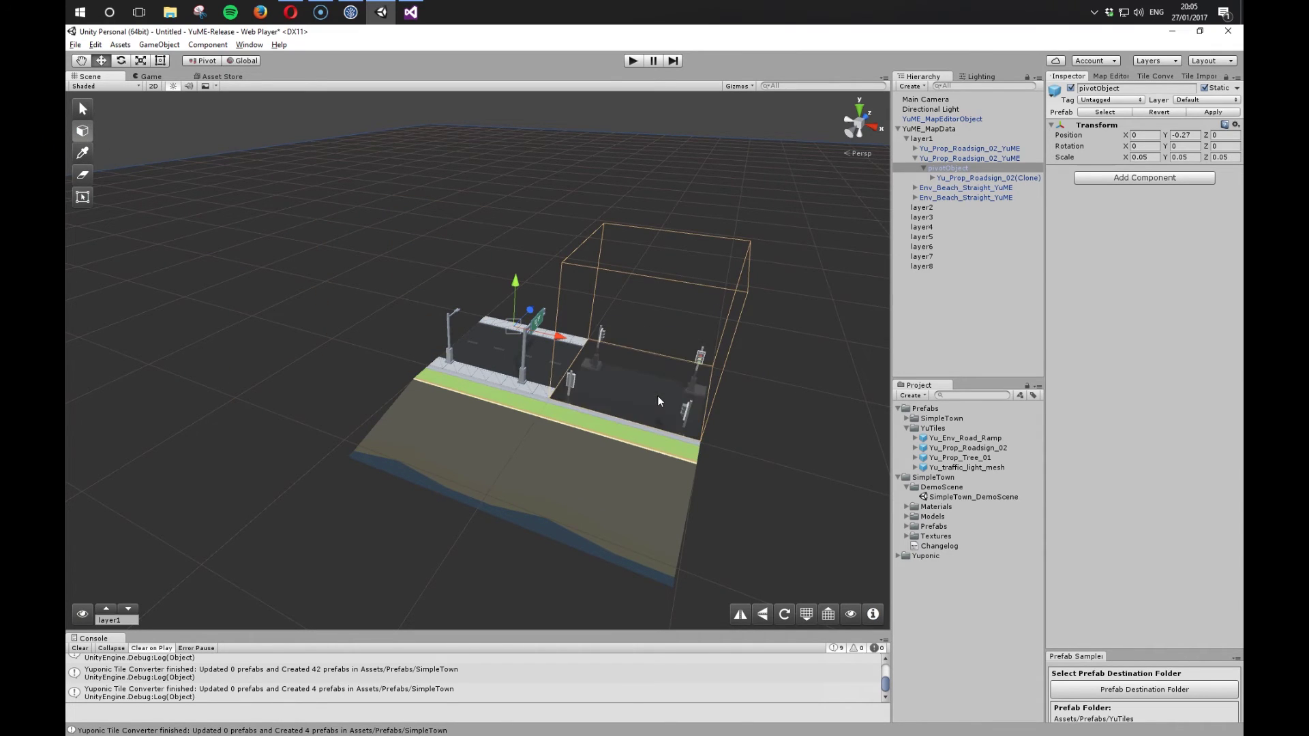
ctrl+scroll(657, 395, up, 3)
ctrl+scroll(657, 395, down, 1)
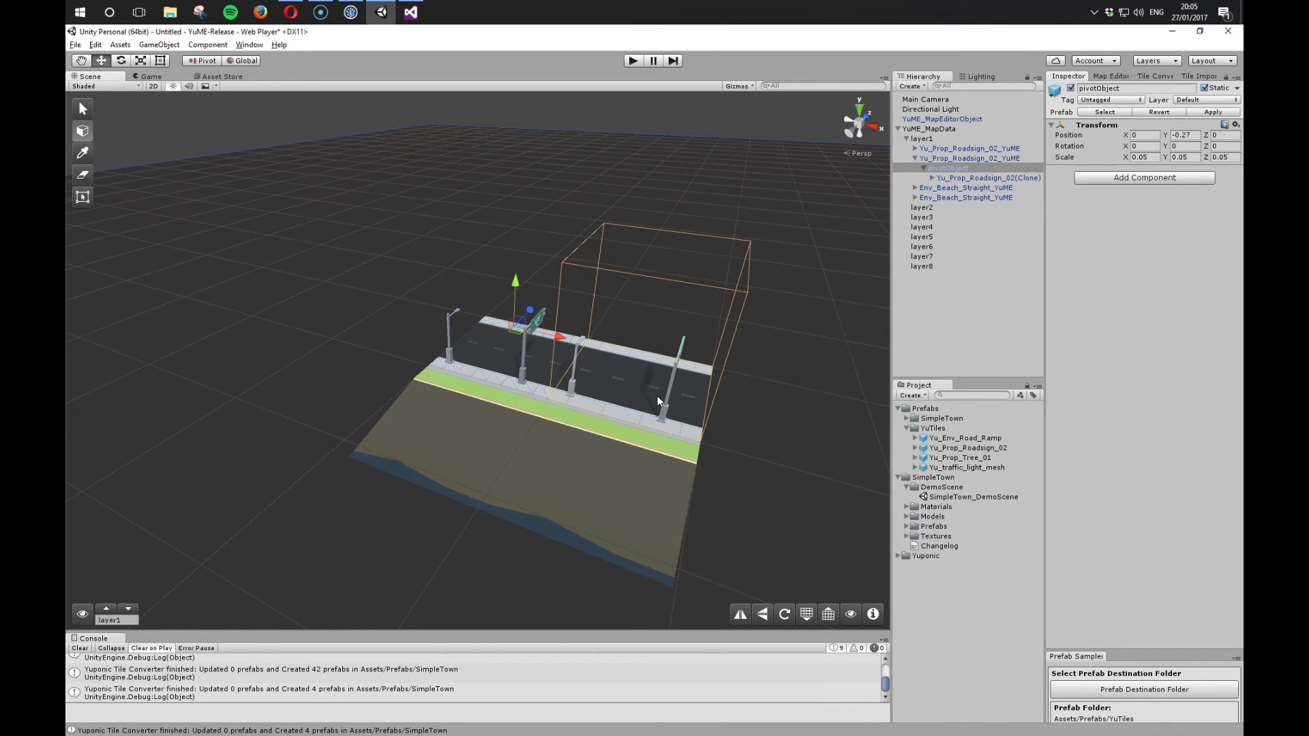
click(657, 401)
click(746, 407)
alt+drag(741, 403, 543, 435)
alt+scroll(575, 417, down, 5)
click(543, 435)
Step: Place a Yu_traffic_light_mesh tile at the end of the row of road sign tiles
alt+drag(616, 395, 628, 392)
ctrl+scroll(629, 393, down, 2)
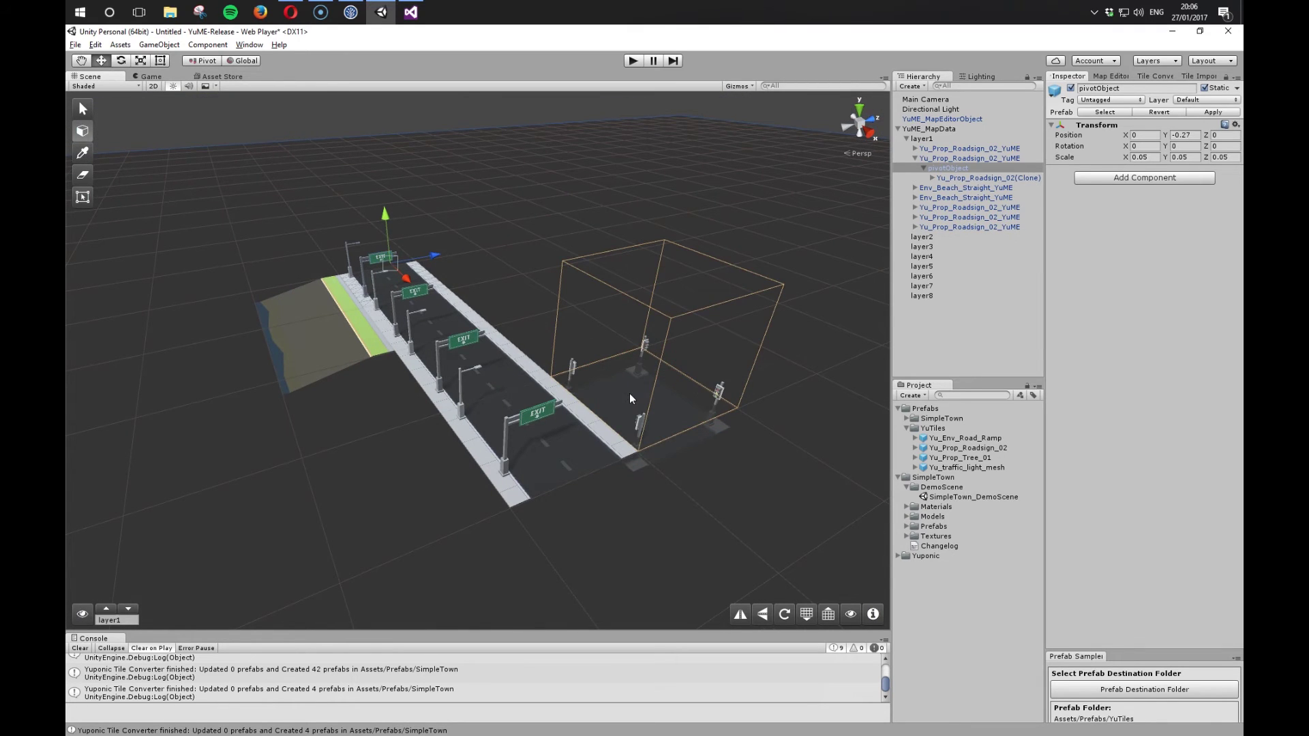
click(639, 490)
Step: Raise the traffic light tile's pivotObject to about Y -0.31 to match the height of the neighbouring road
alt+drag(559, 511, 621, 489)
middle_drag(621, 489, 573, 457)
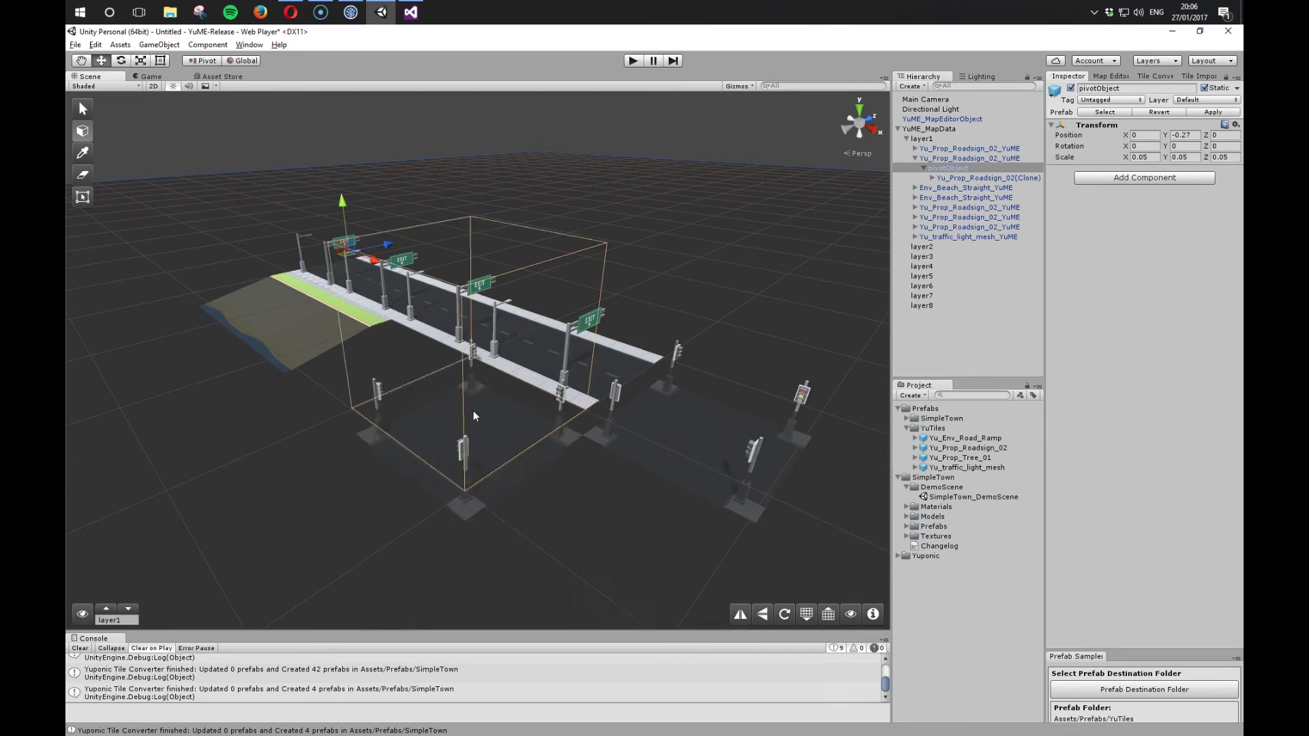
click(83, 108)
click(724, 441)
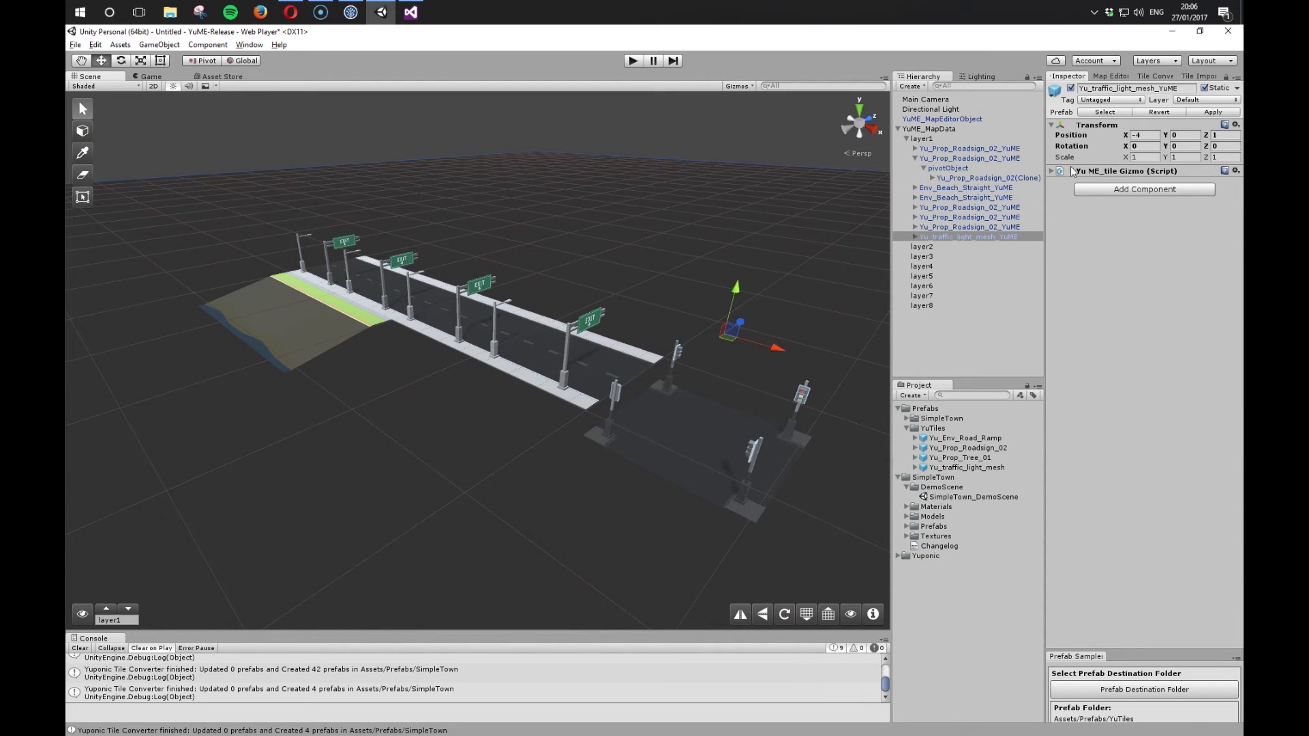
click(915, 236)
click(987, 246)
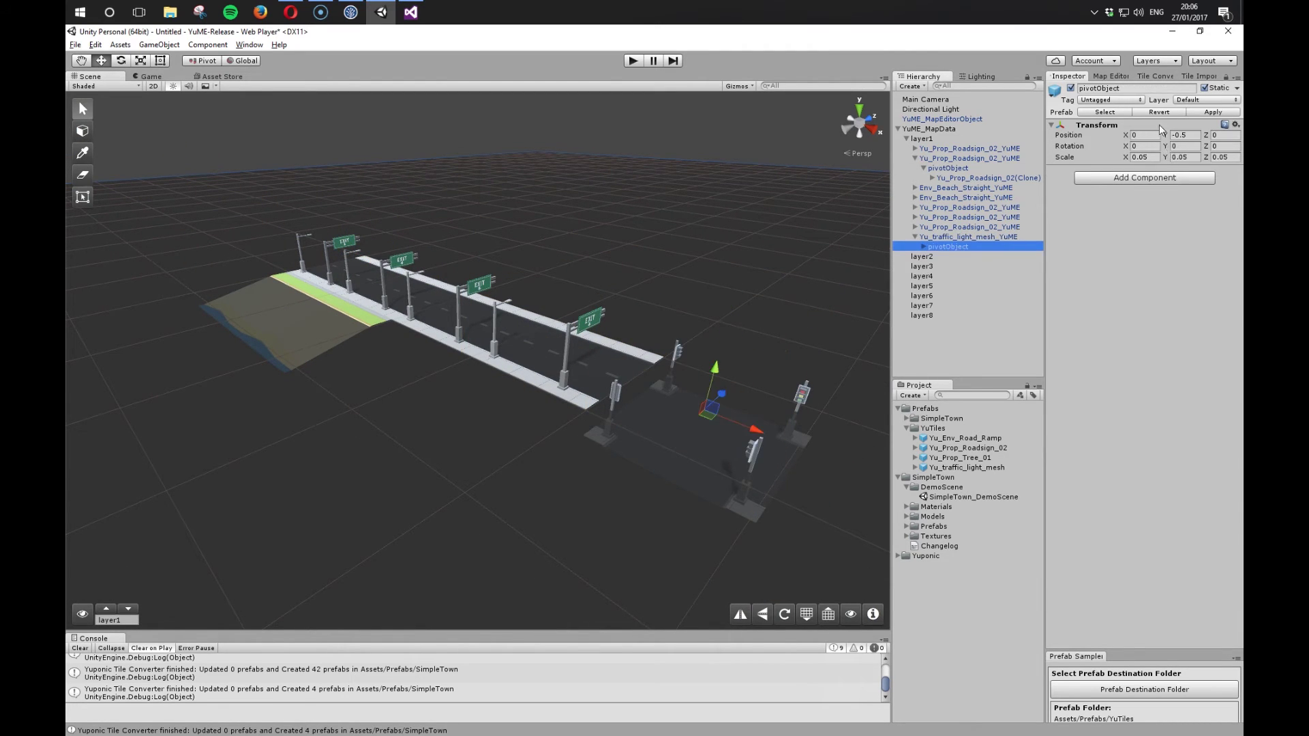
drag(714, 374, 713, 351)
alt+drag(649, 485, 701, 439)
alt+scroll(684, 452, up, 6)
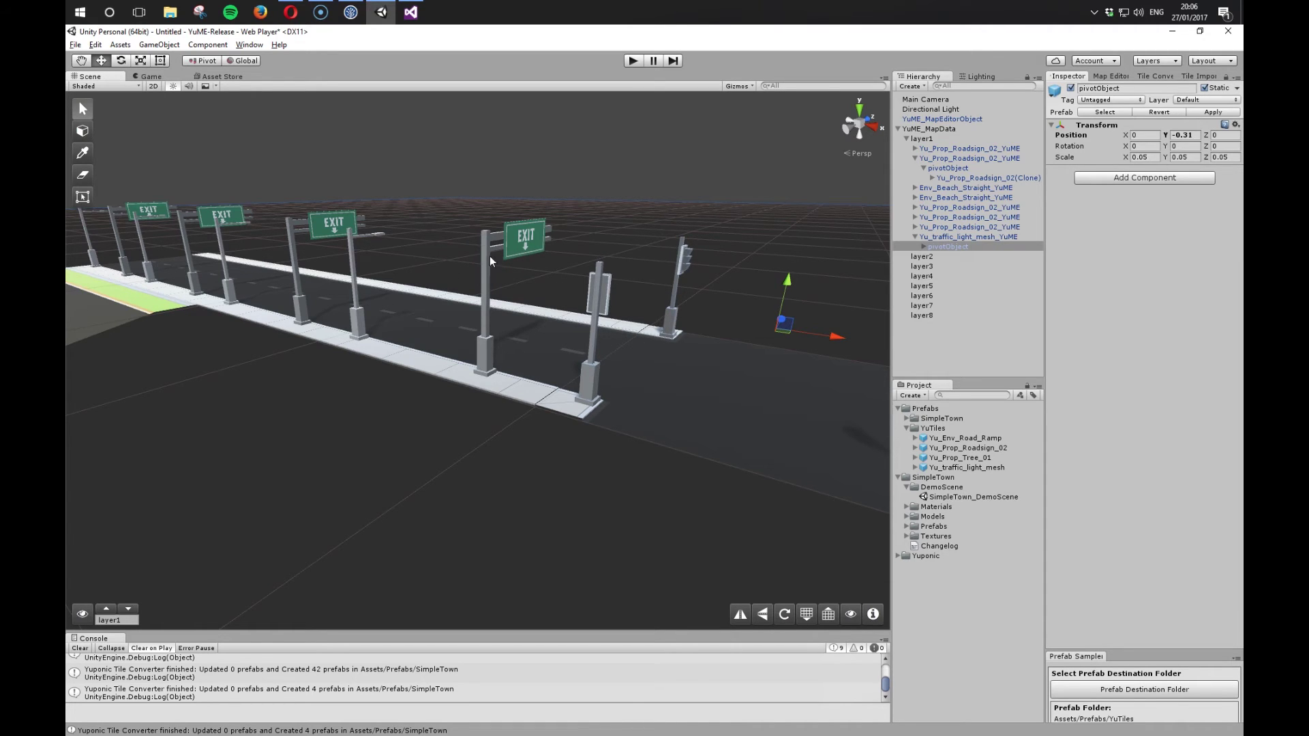
Step: Fine-tune the traffic light tile's pivotObject to about Y -0.3075 against the adjoining kerb and apply it to the prefab
mouse_move(648, 429)
alt+mouse_down()
mouse_move(663, 389)
mouse_move(656, 427)
alt+mouse_up()
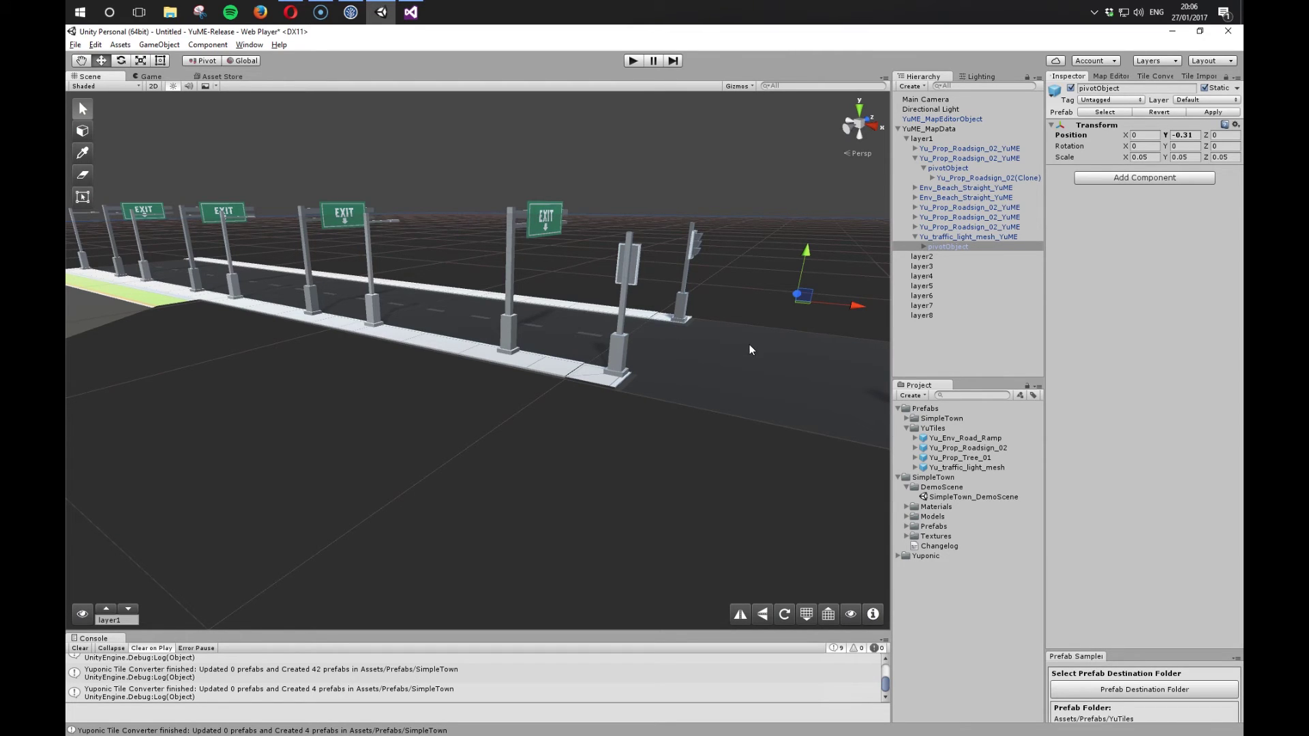
alt+drag(733, 391, 485, 448)
right_drag(485, 447, 563, 383)
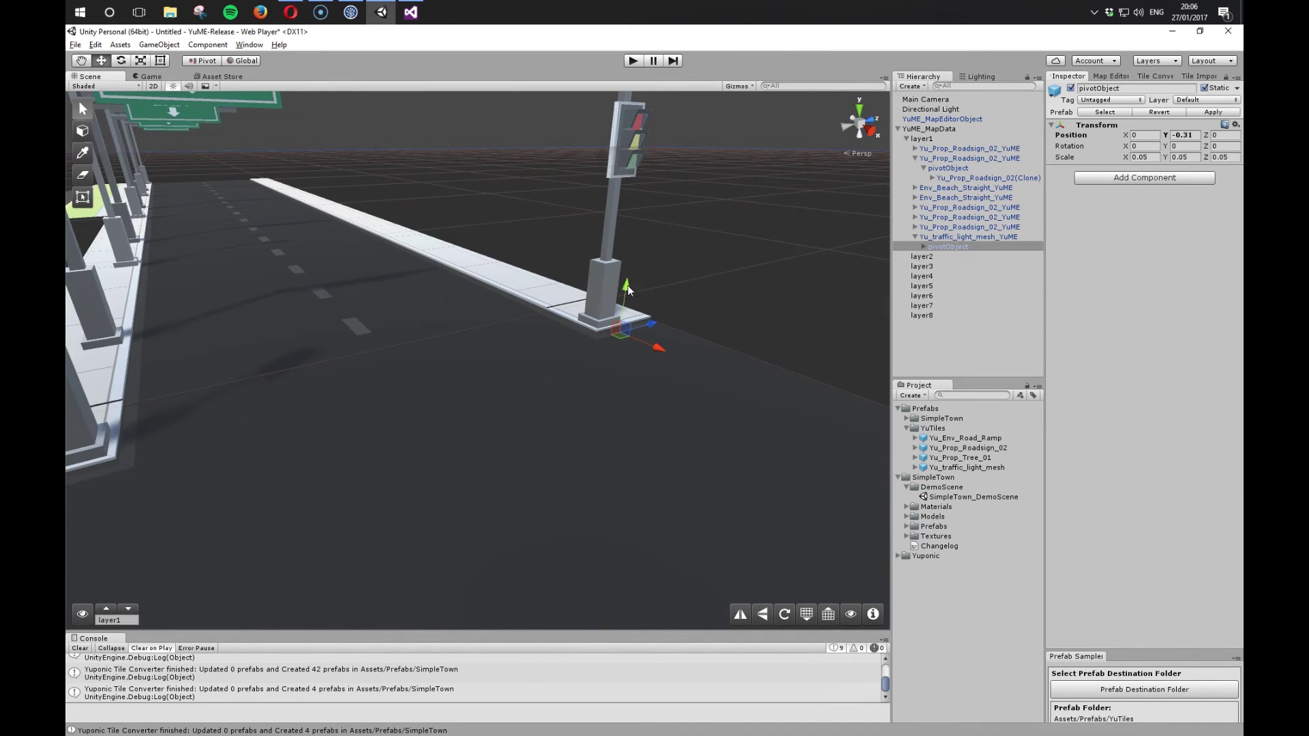
drag(629, 290, 628, 283)
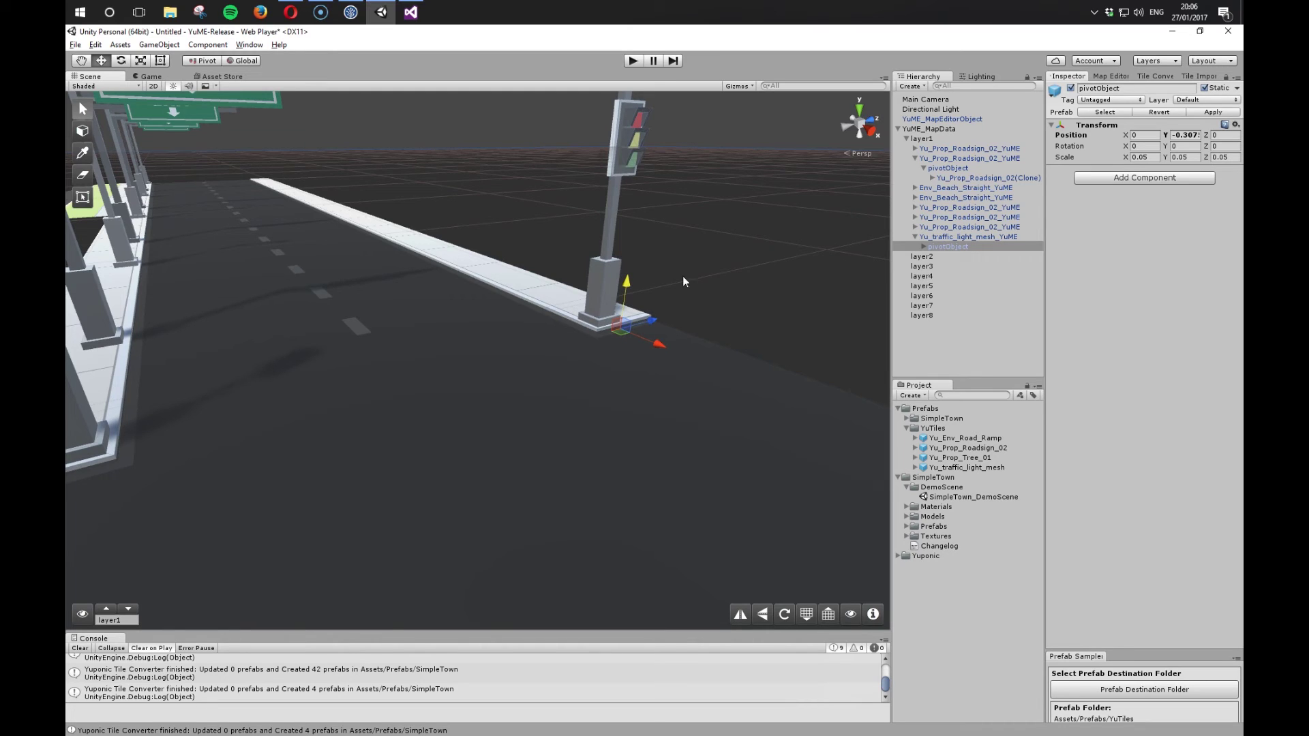
click(1208, 111)
Step: Place a Yu_Prop_Tree_01 roundabout tile directly beside the traffic light intersection
scroll(523, 295, down, 10)
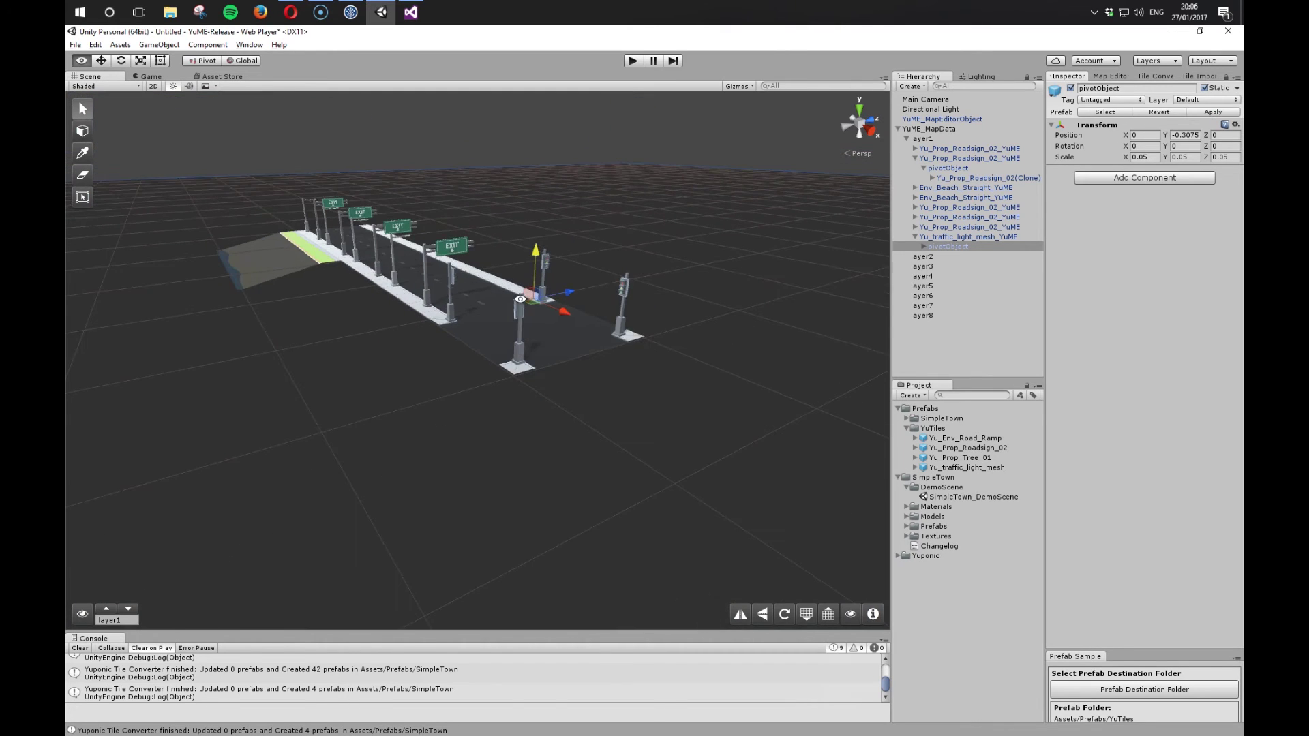
alt+drag(520, 301, 530, 366)
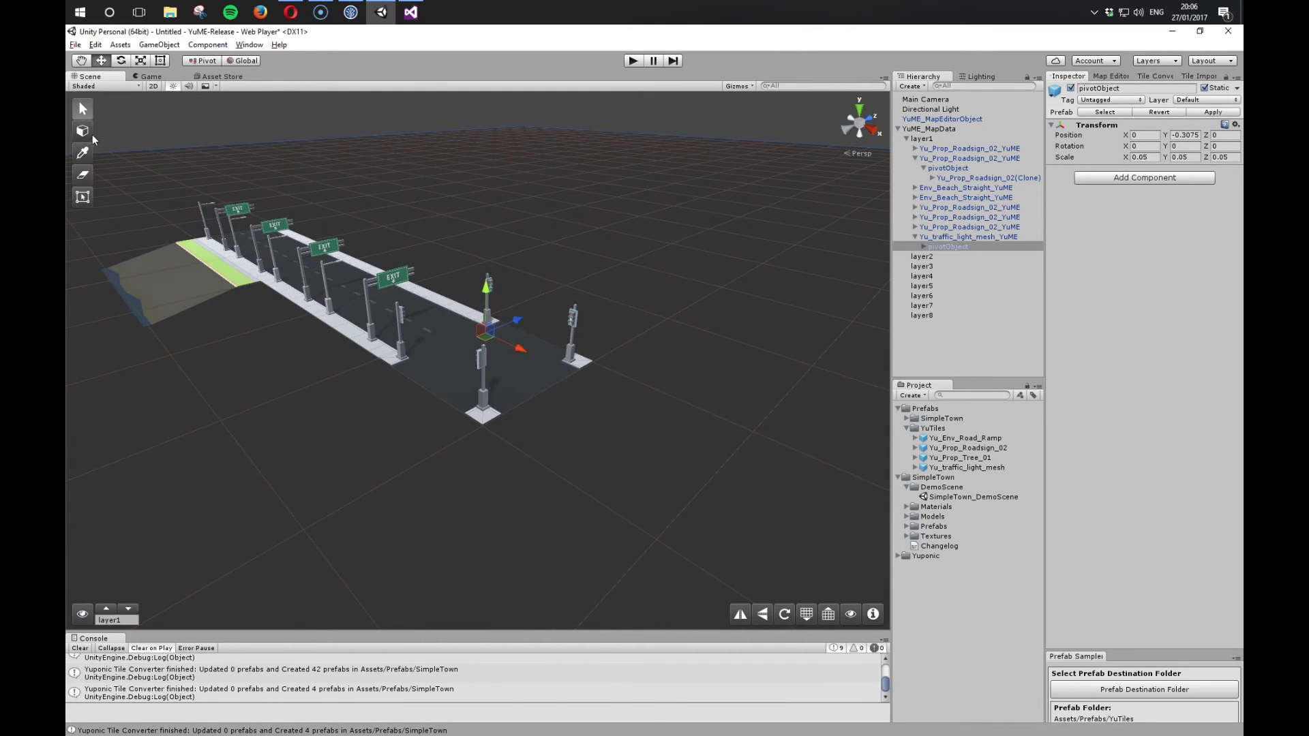
click(83, 130)
shift+scroll(649, 424, down, 1)
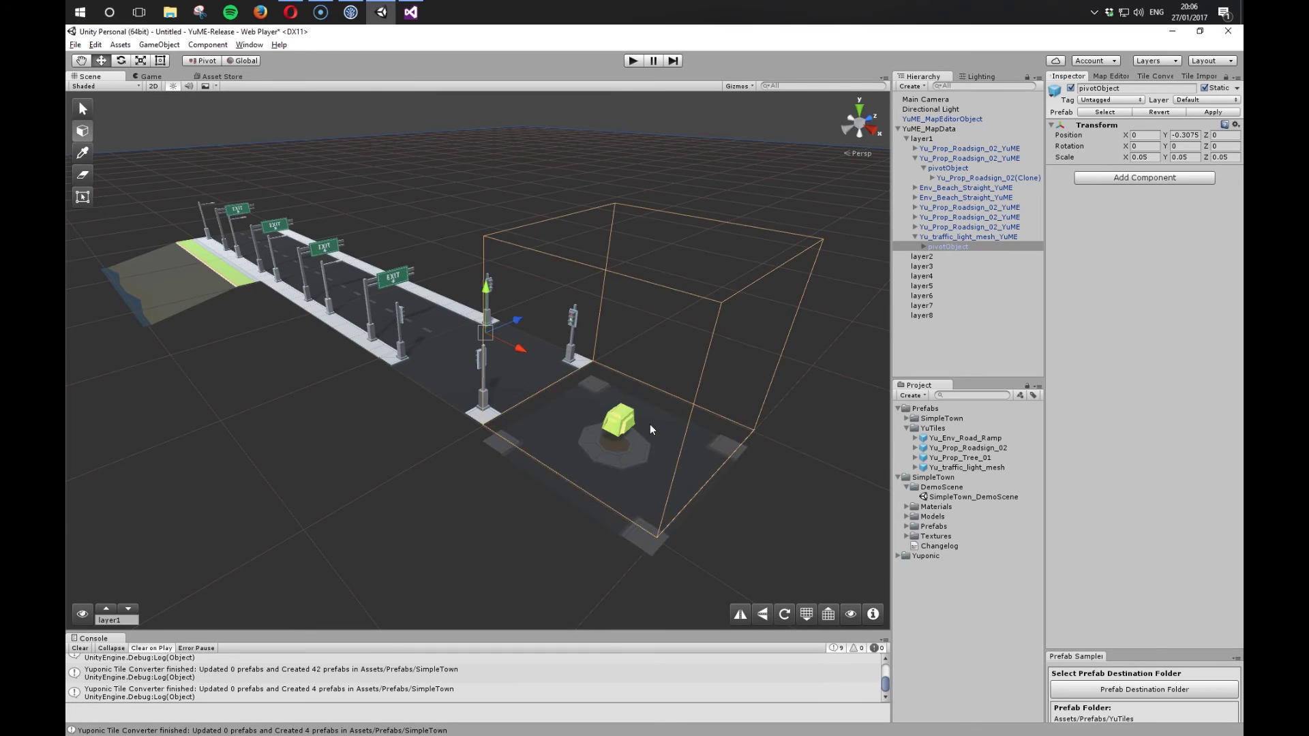
click(582, 313)
Step: Raise the roundabout tree tile's pivotObject to about Y -0.388 to level it with the intersection
click(82, 109)
click(614, 341)
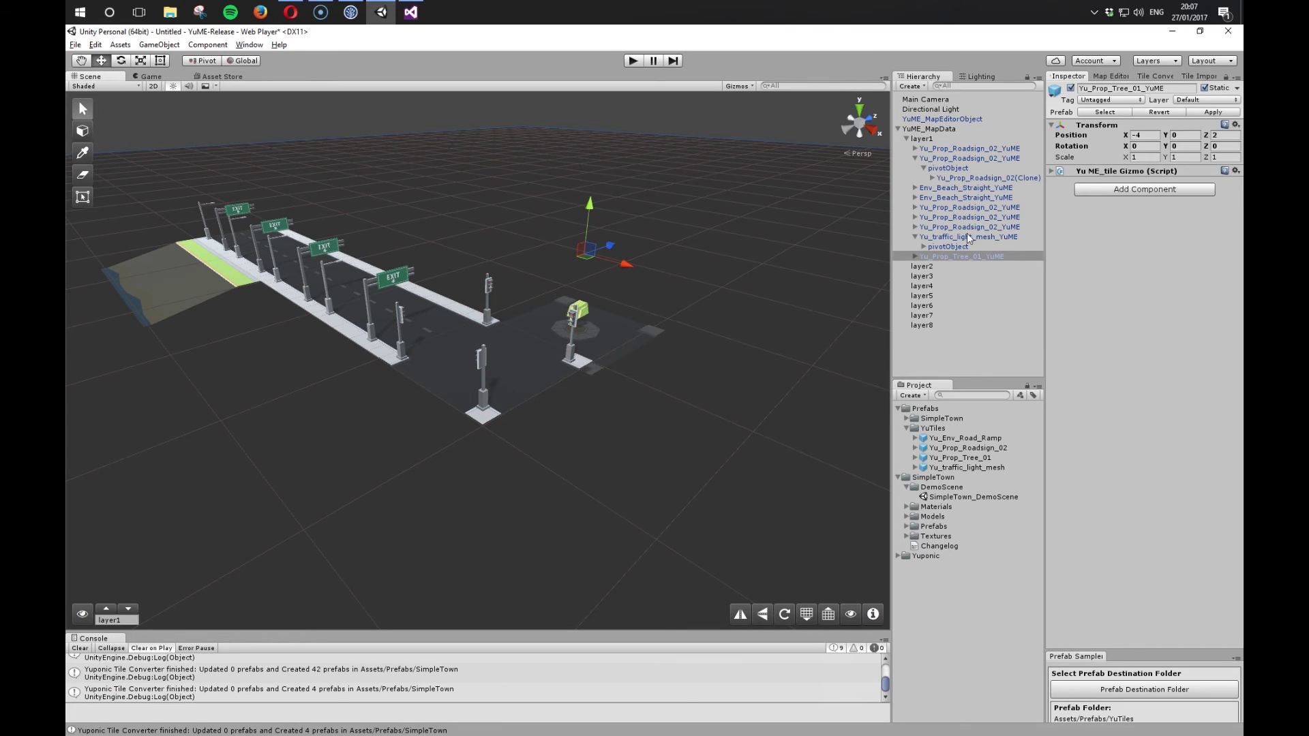
click(916, 256)
click(948, 267)
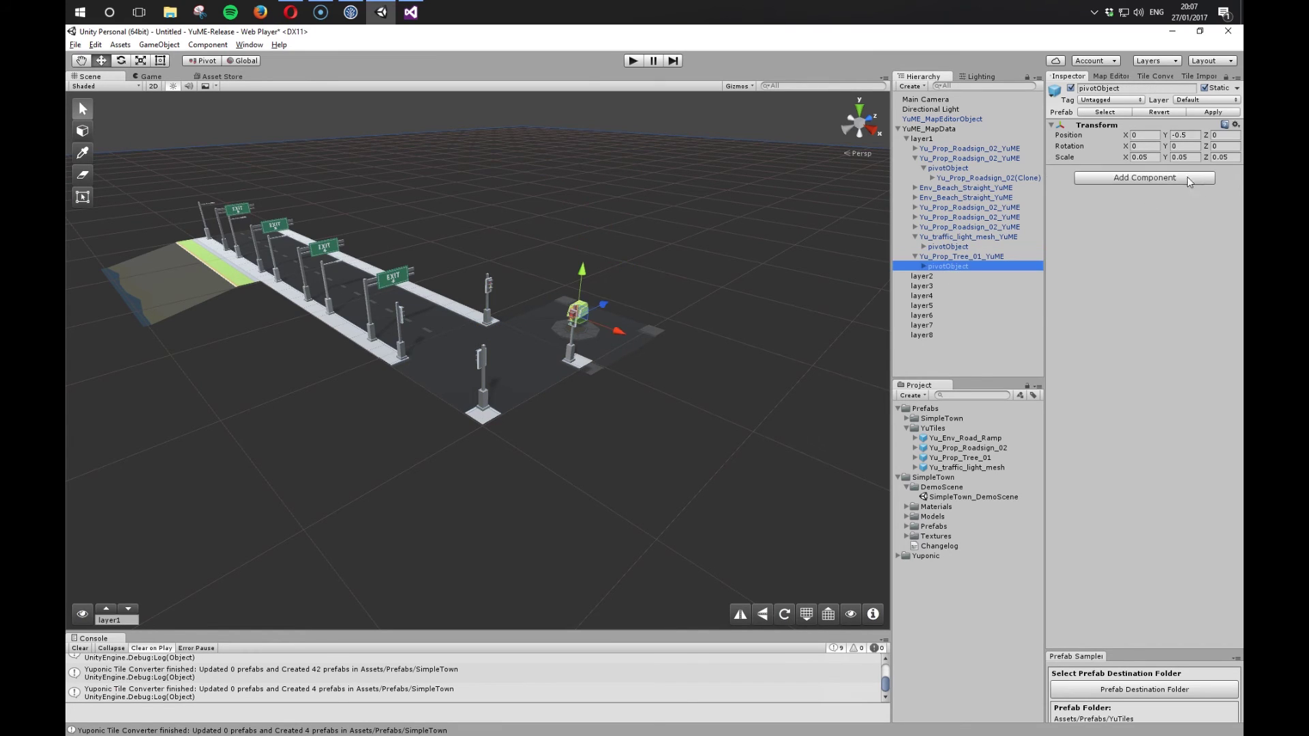
drag(582, 269, 582, 256)
key(f)
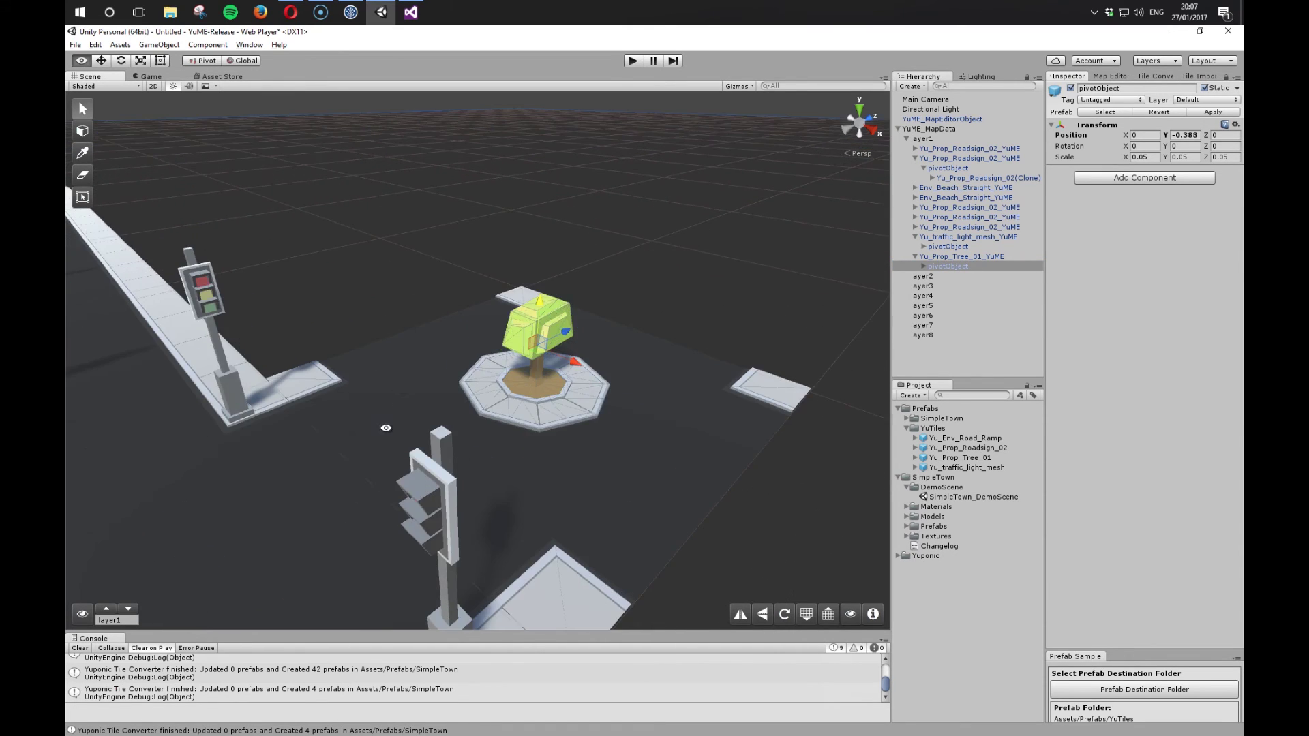
alt+drag(386, 434, 477, 361)
Step: Set the tree tile's pivotObject Y position to -0.389 and apply the change to the prefab
click(472, 445)
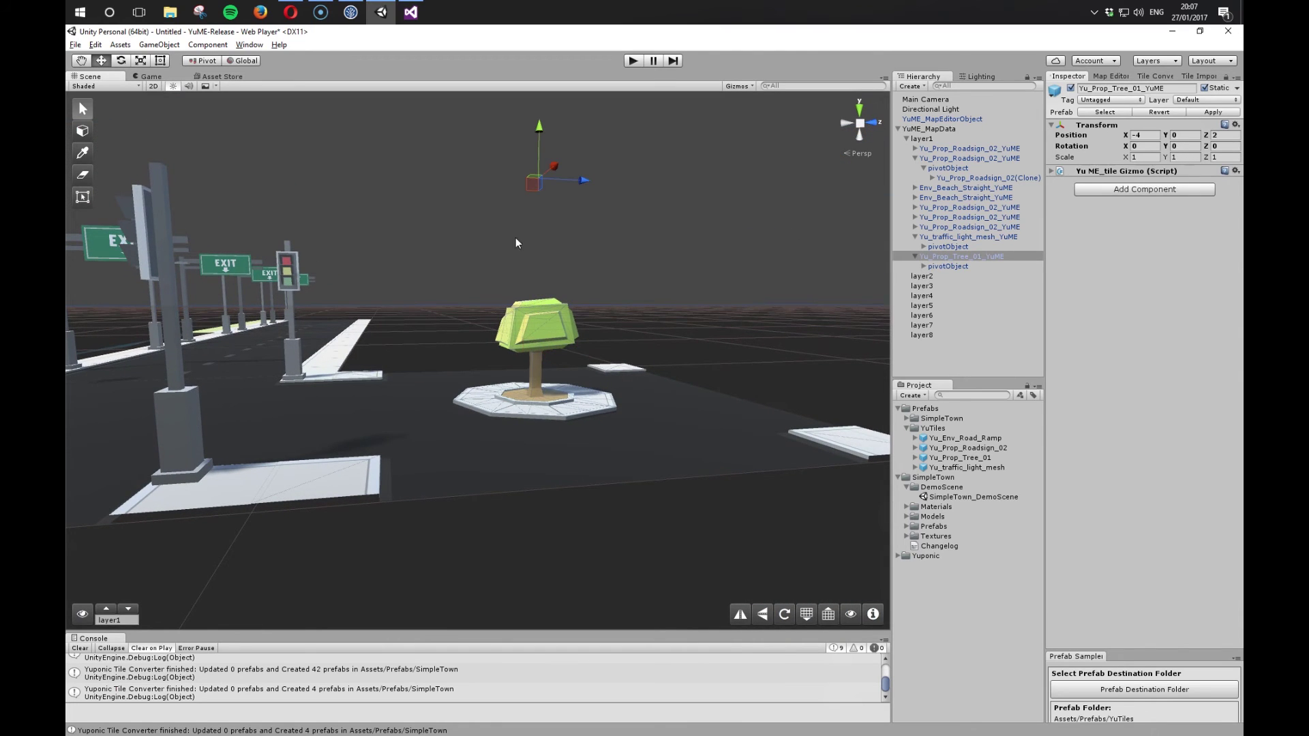
click(943, 267)
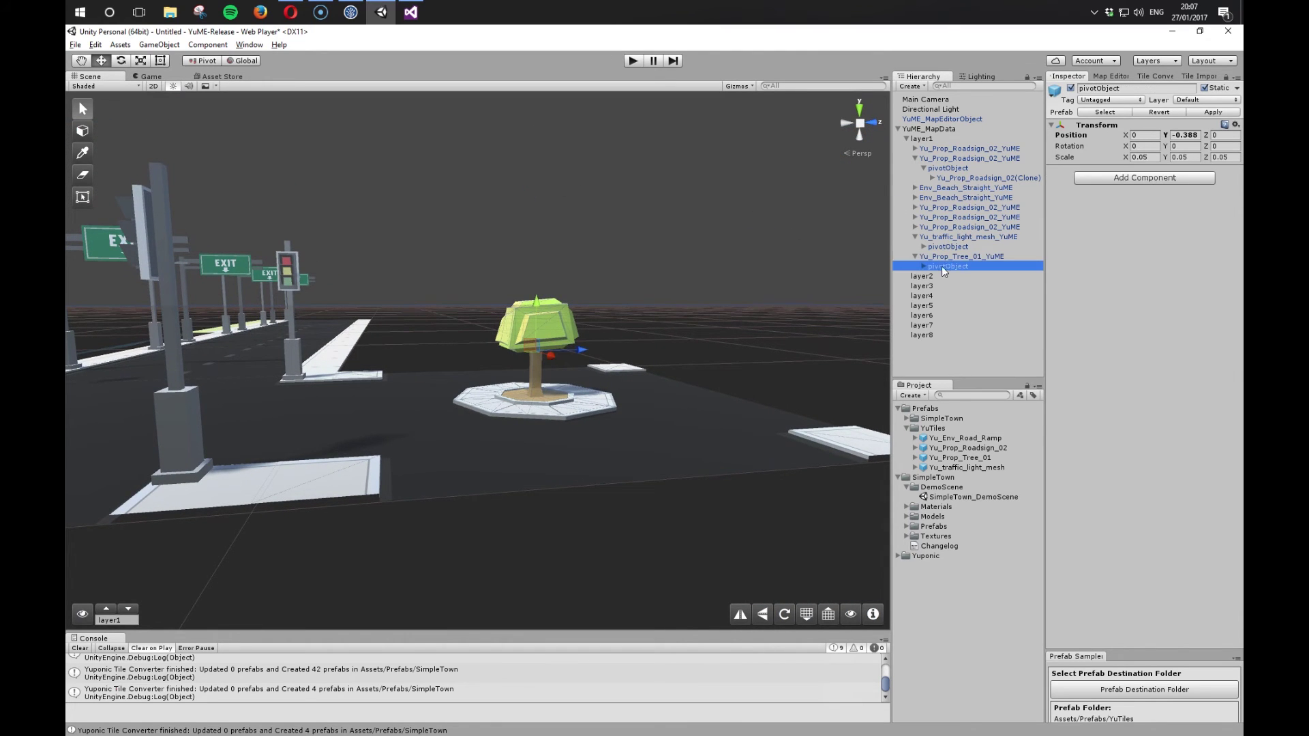
click(536, 305)
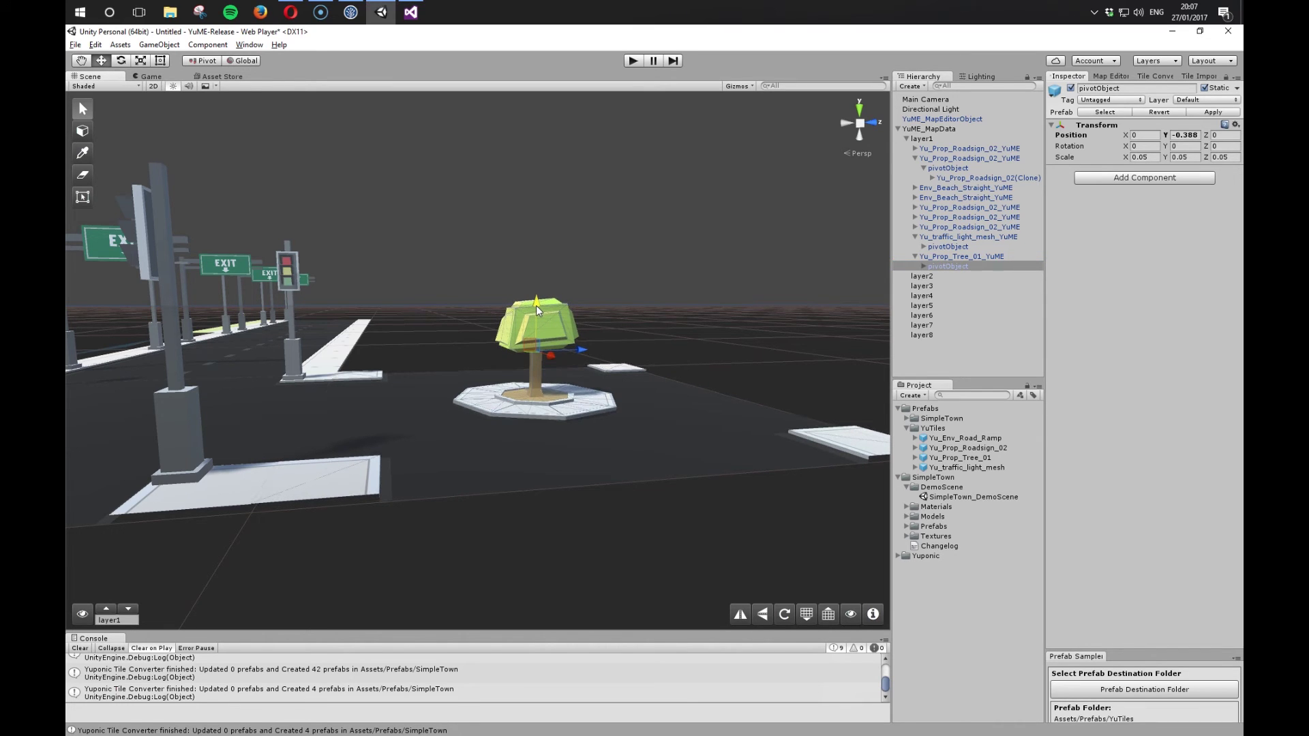
alt+drag(535, 305, 527, 375)
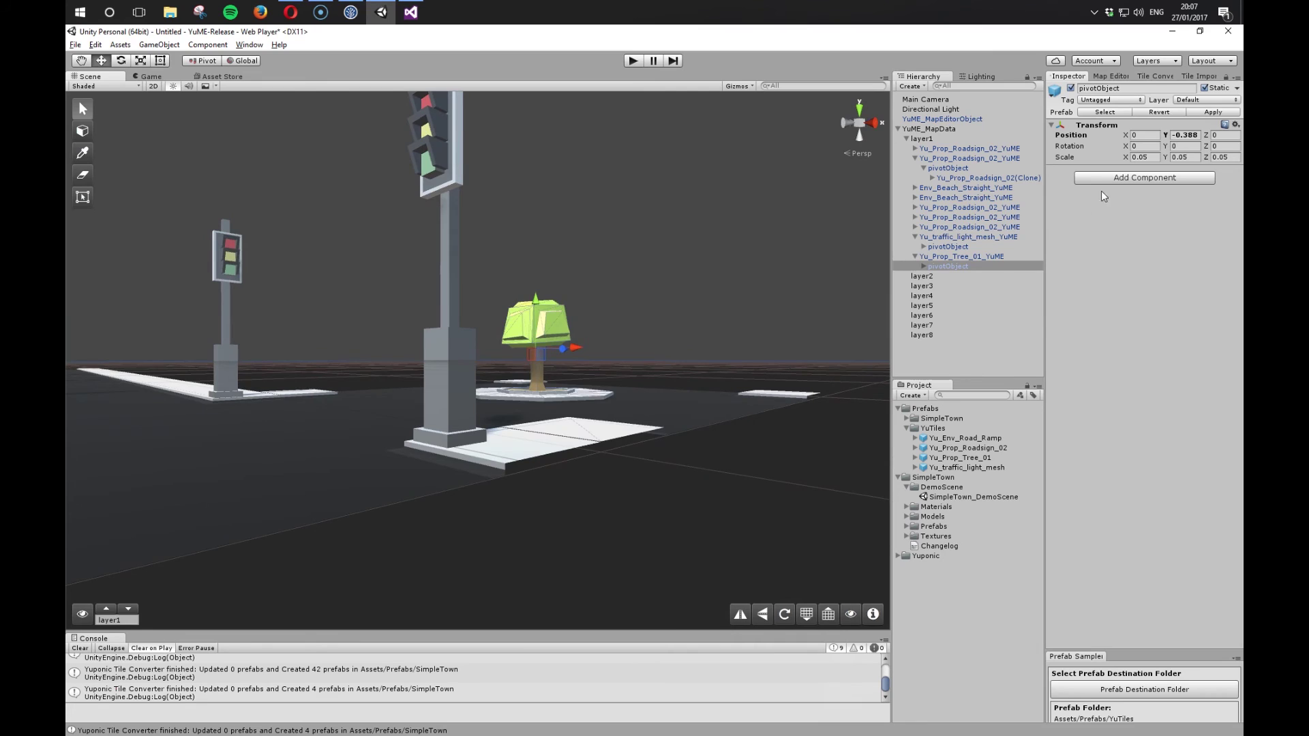
click(1192, 136)
key(BackSpace)
text(6)
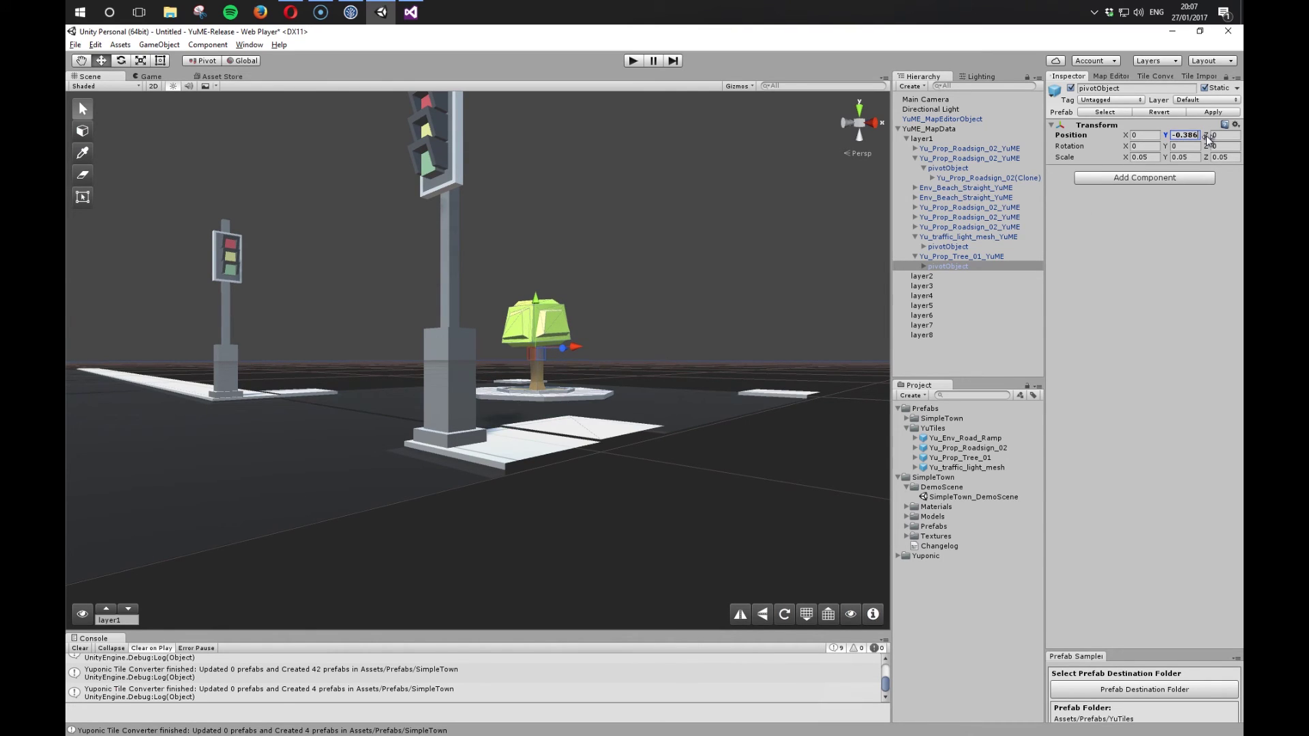
key(BackSpace)
text(1)
key(BackSpace)
text(9)
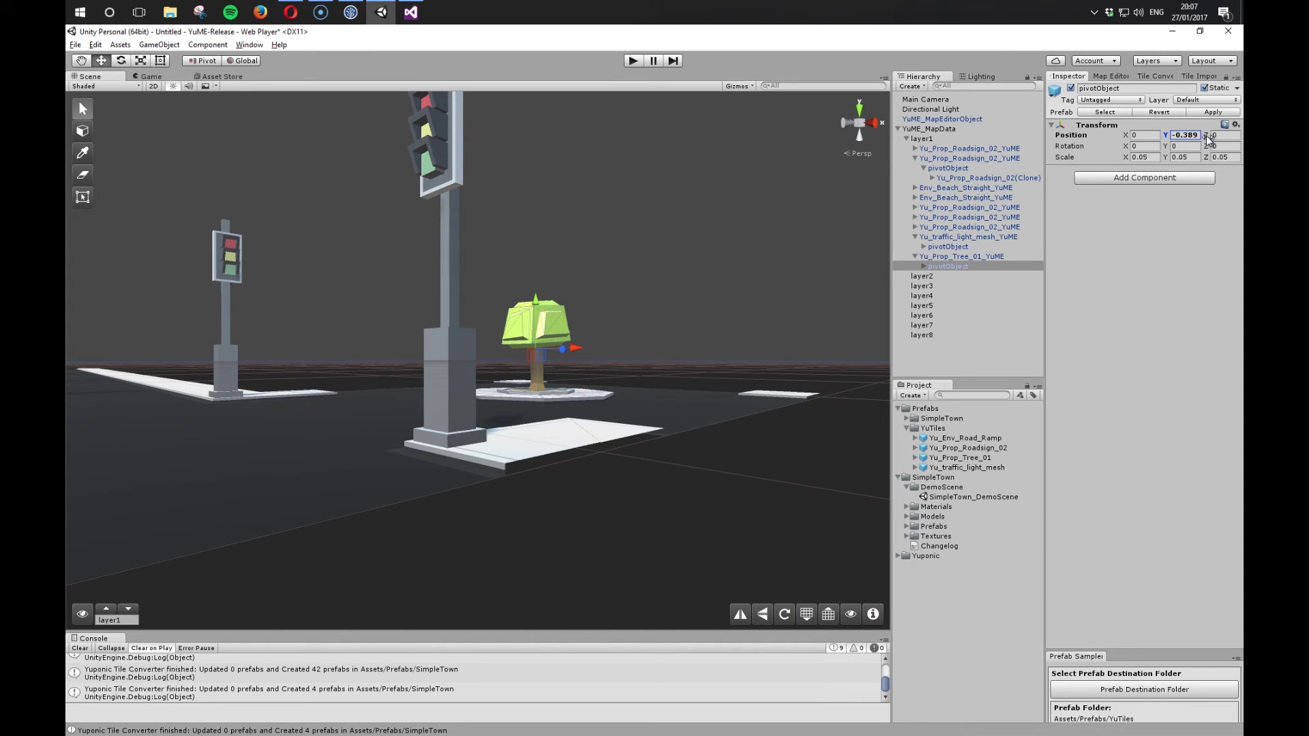
click(1211, 112)
Step: Examine the tree, road corner and roundabout meshes nested inside the Yu_Prop_Tree_01 tile
alt+scroll(516, 361, down, 10)
alt+drag(371, 321, 522, 440)
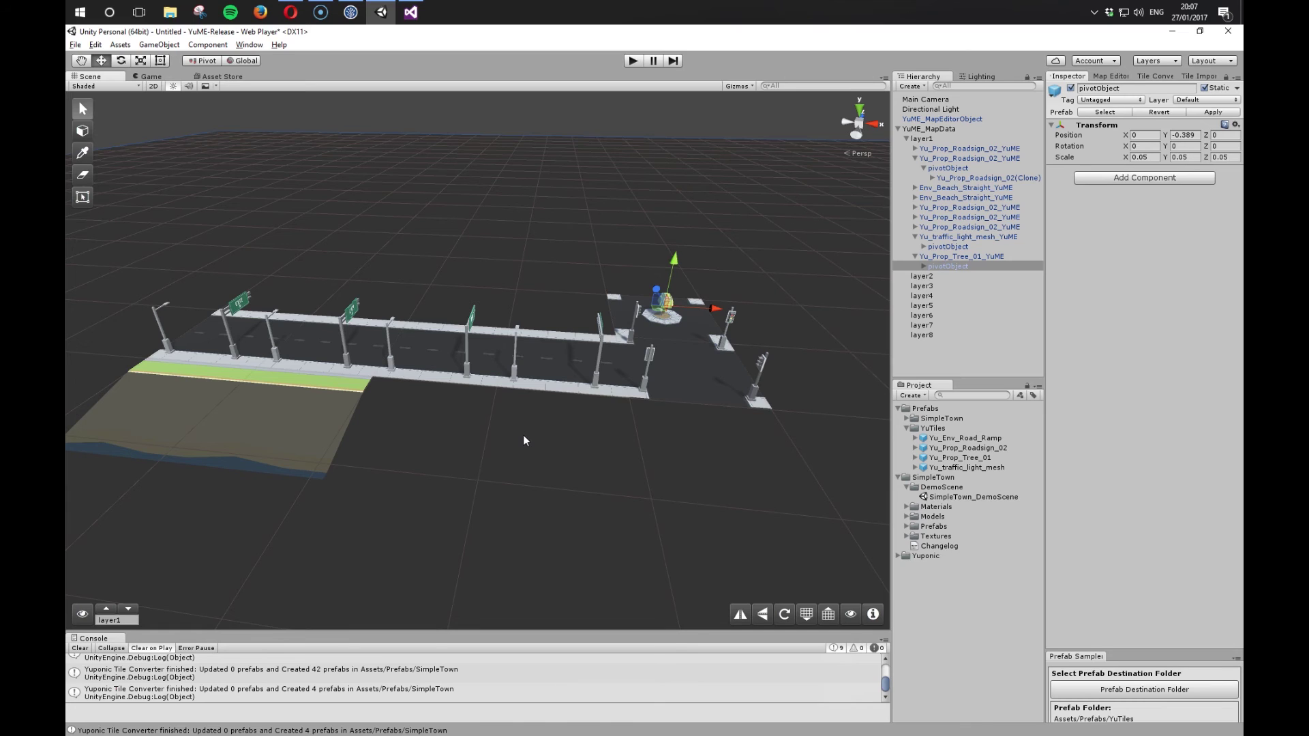
click(924, 267)
click(932, 276)
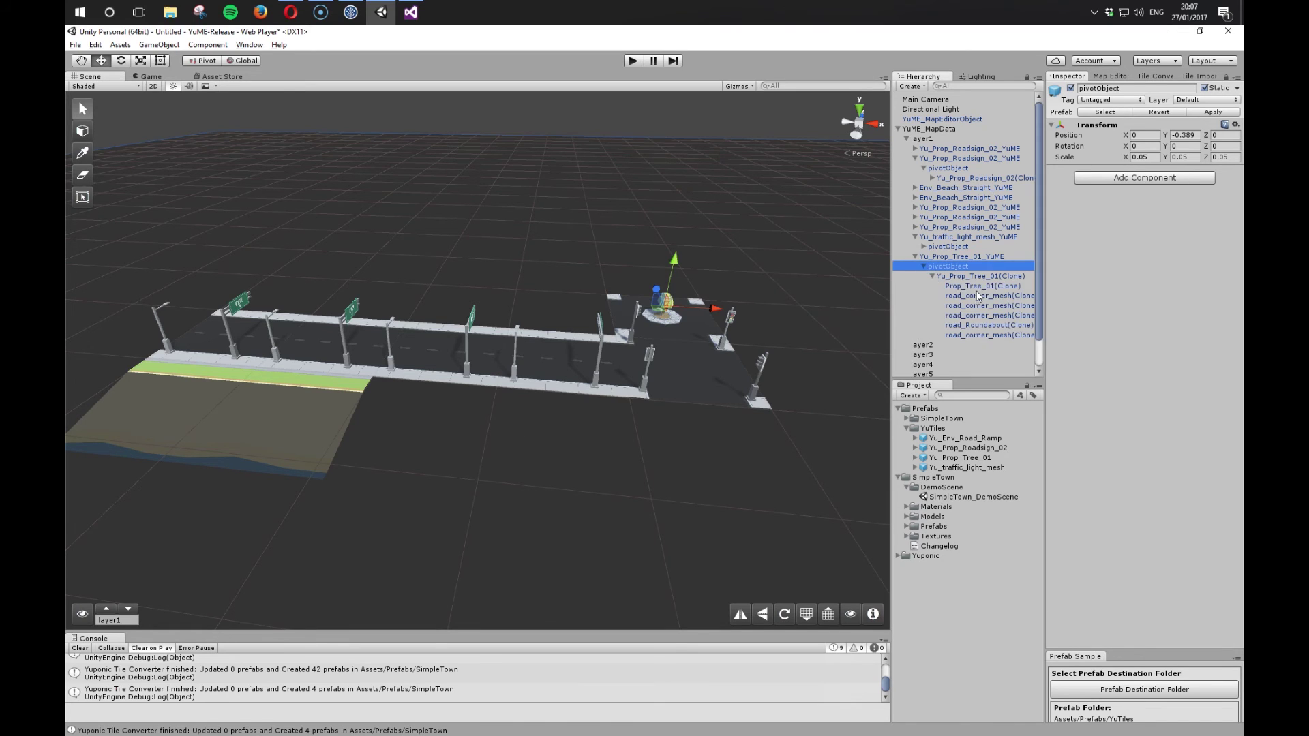
click(977, 287)
click(976, 296)
click(976, 306)
click(974, 337)
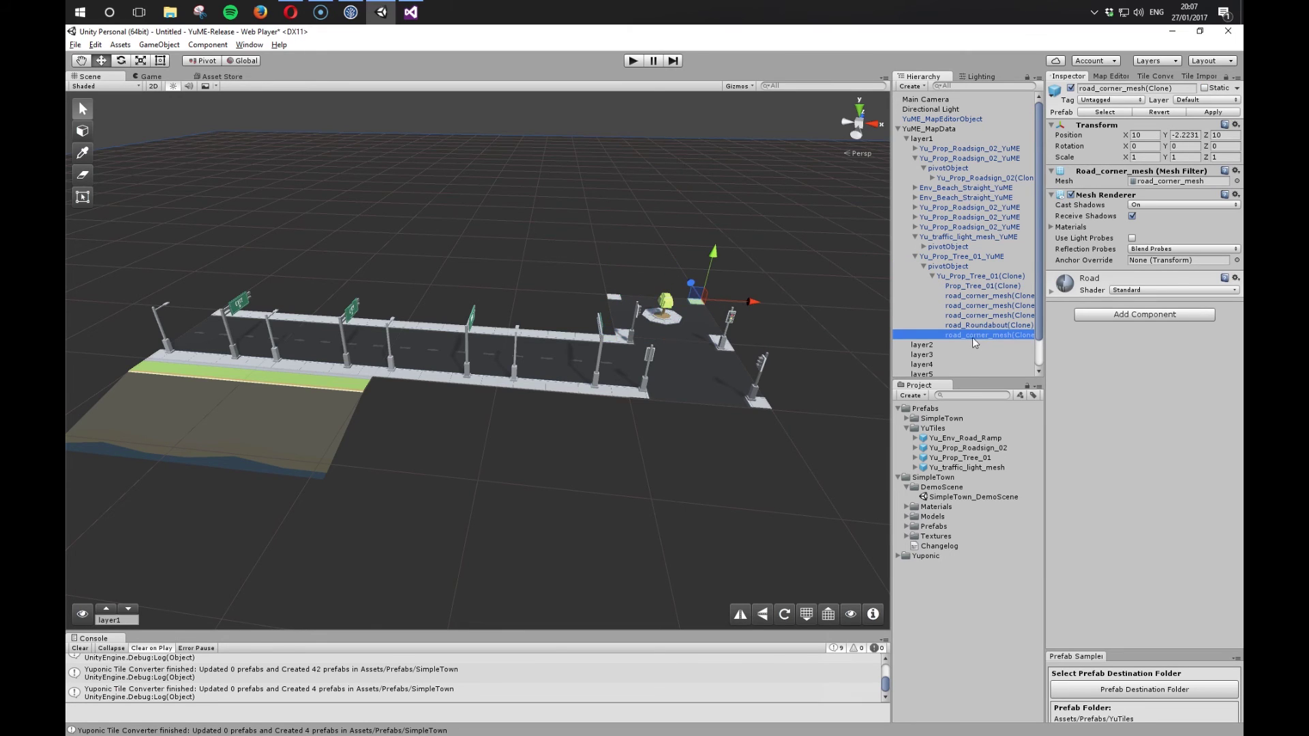
click(958, 275)
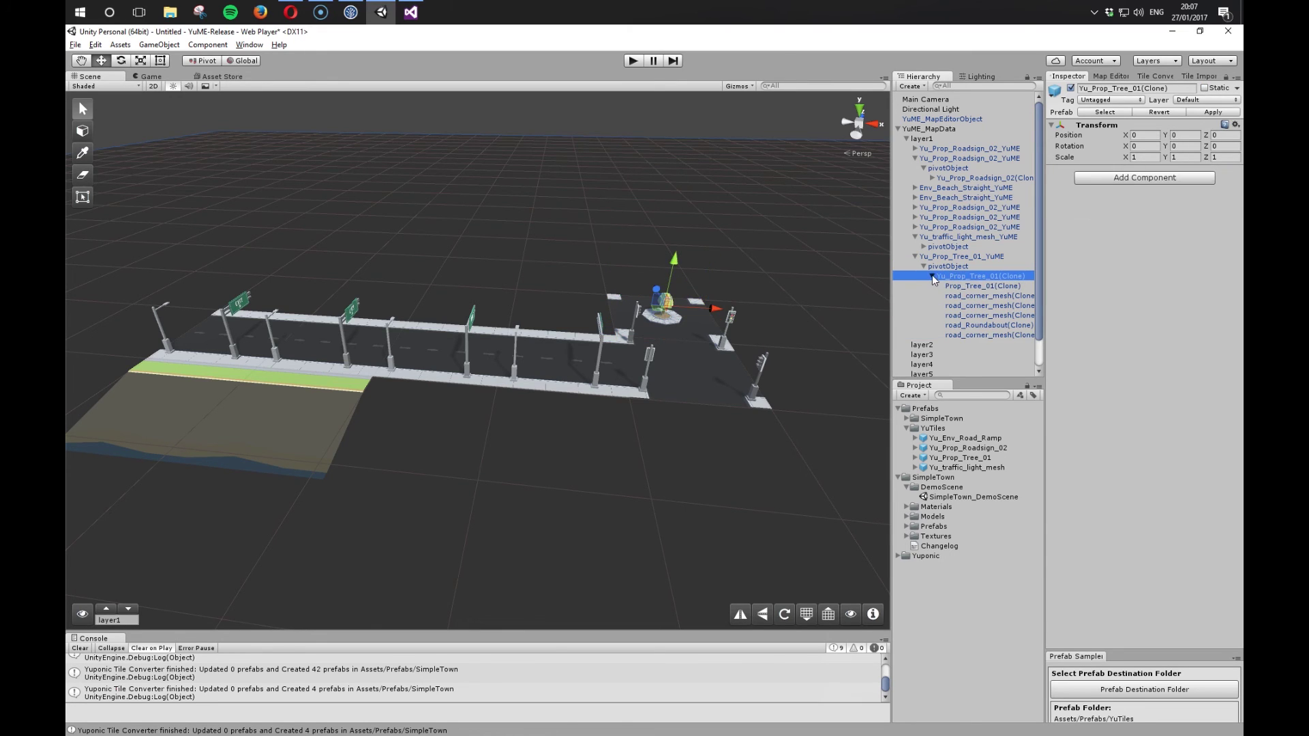
click(931, 276)
click(924, 267)
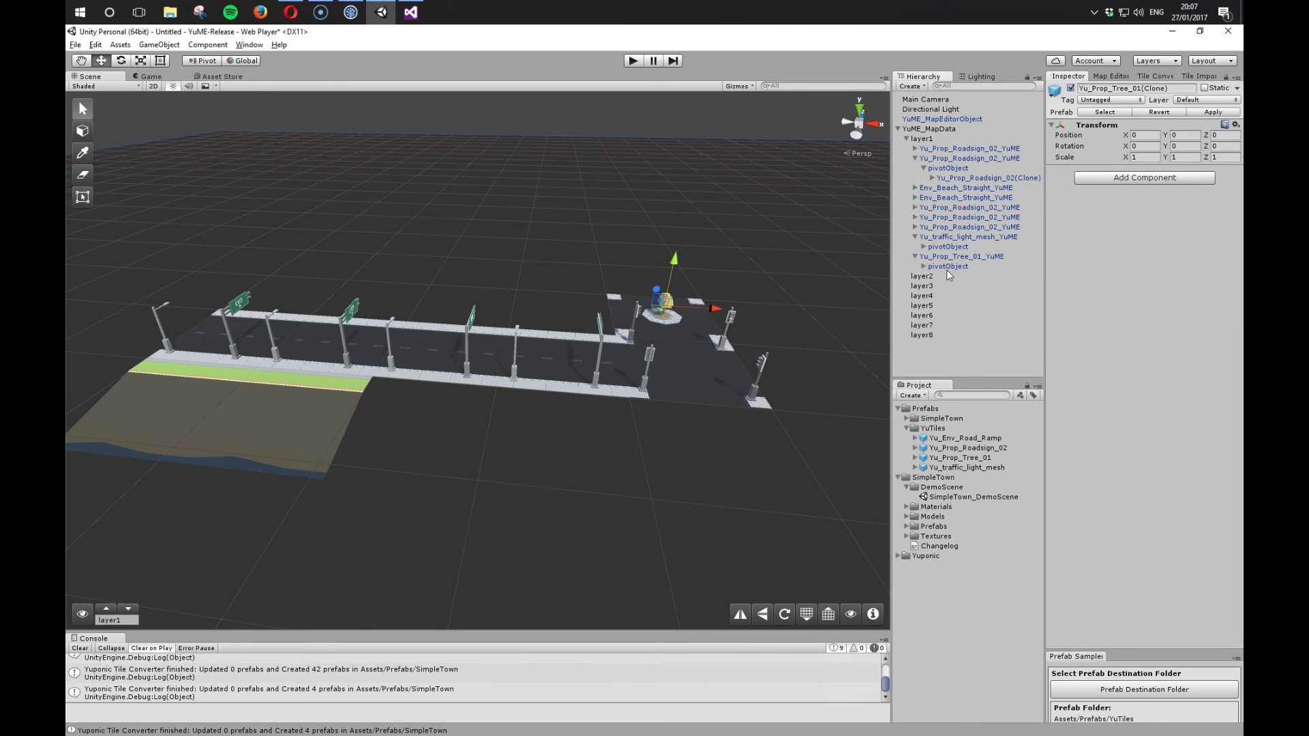
Step: Inspect the Yu_Env_Road_Ramp prefab in YuTiles and enlarge the Prefab Sampler panel to show its settings
click(973, 439)
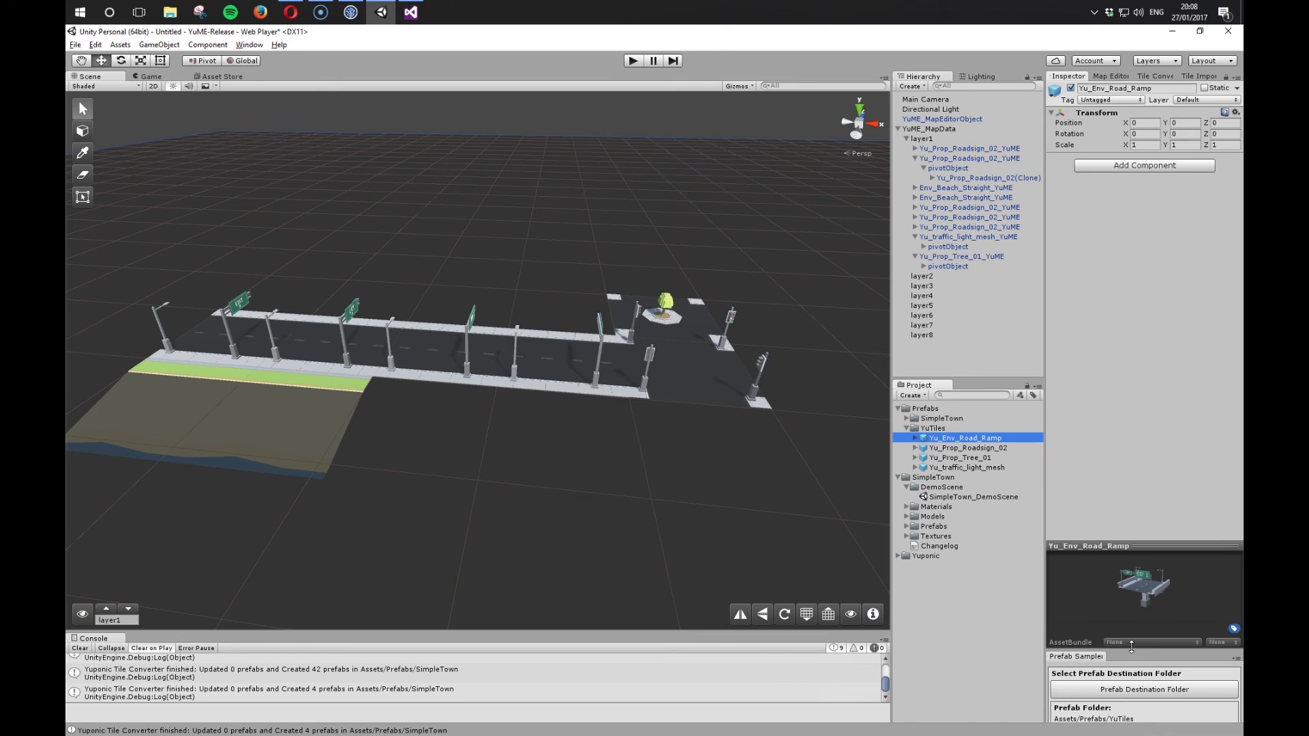
drag(1132, 646, 1128, 557)
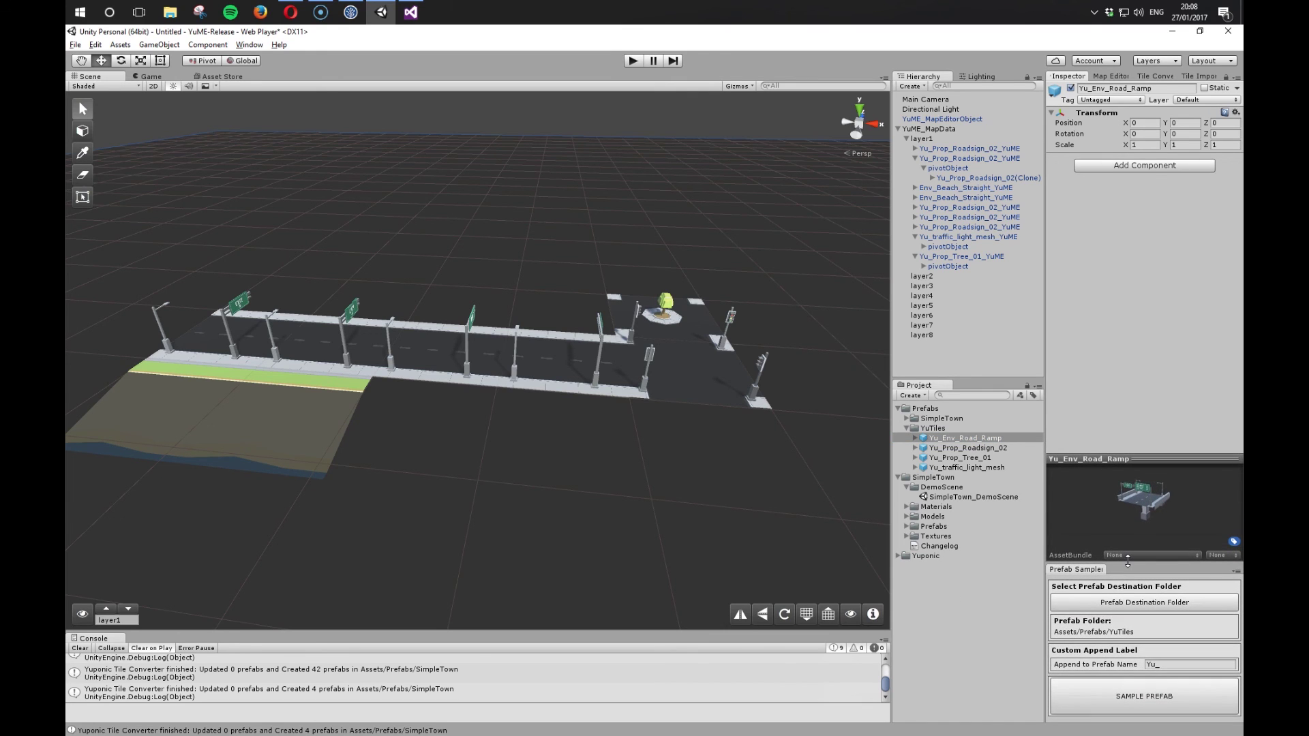